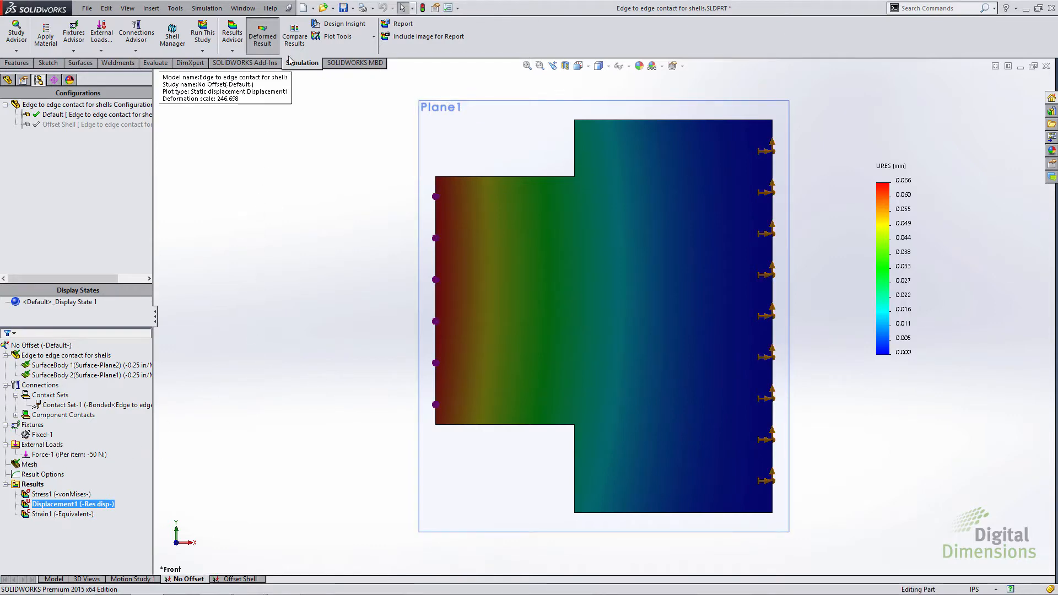
Compare the displacement results of the No Offset and Offset Shell studies across all configurations.
{"action": "left_click", "coordinate": [295, 34]}
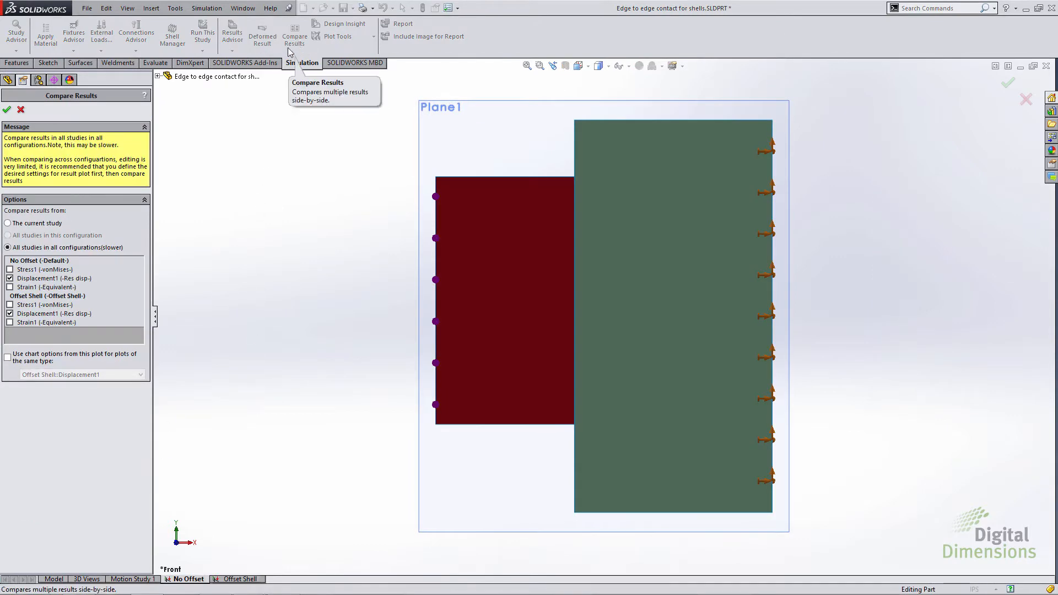
{"action": "left_click", "coordinate": [7, 109]}
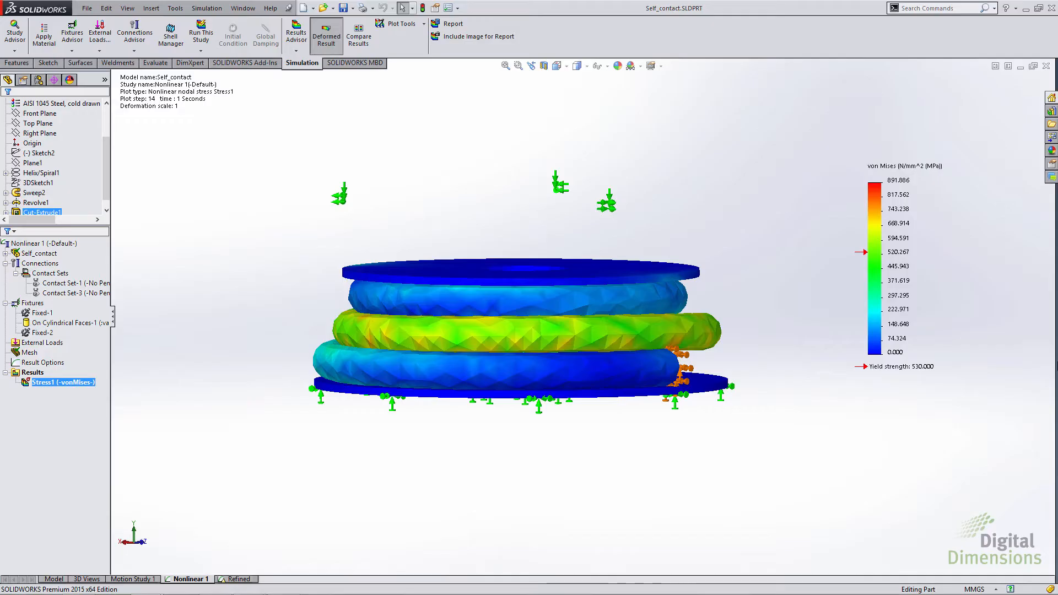
Animate the von Mises stress plot of the Nonlinear 1 spring study, then end the animation.
{"action": "right_click", "coordinate": [51, 382]}
{"action": "left_click", "coordinate": [78, 417]}
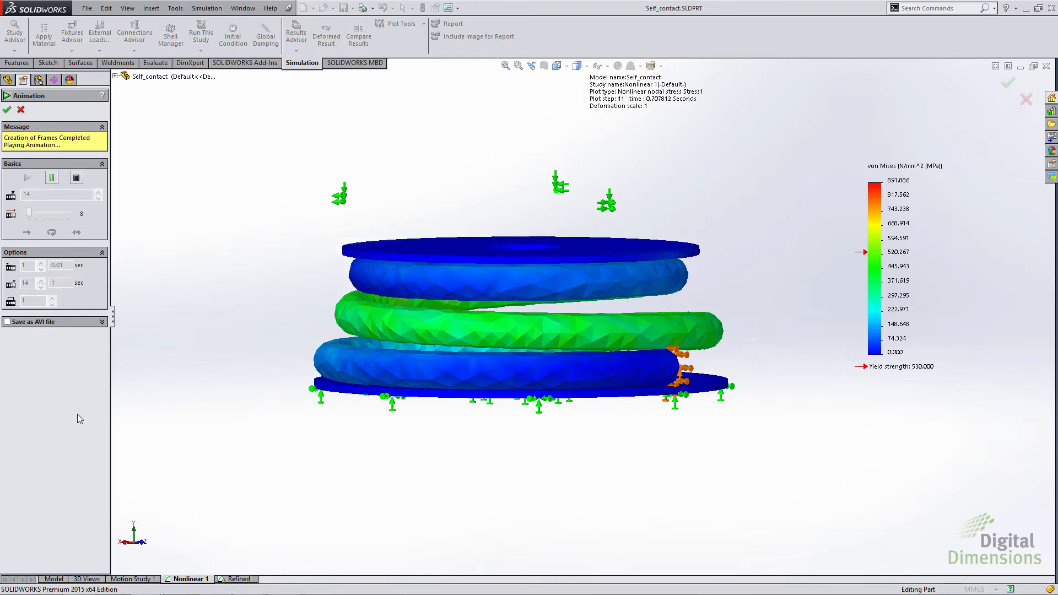
{"action": "left_click", "coordinate": [7, 110]}
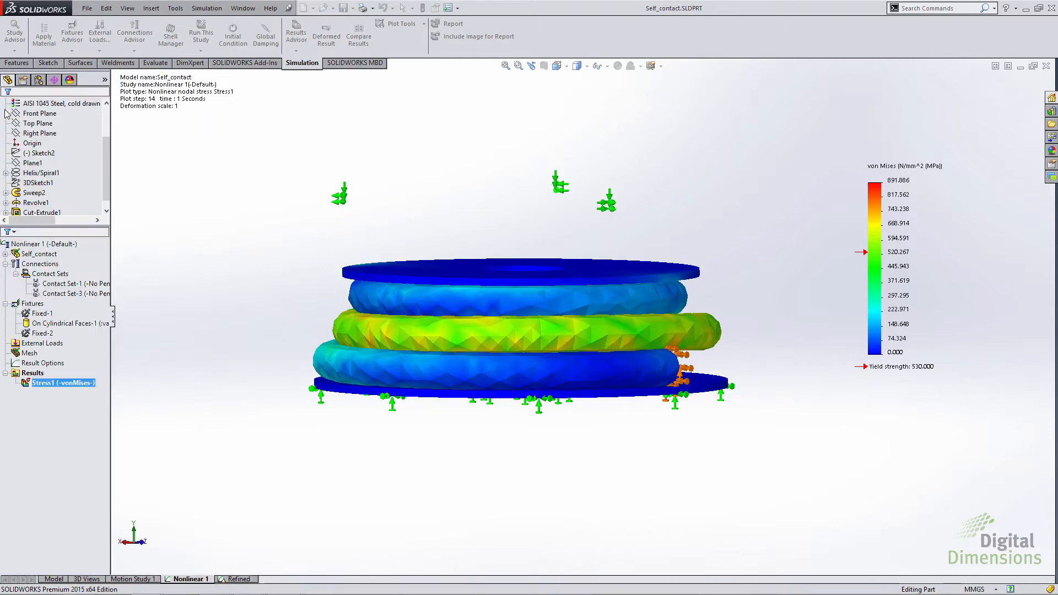
Review the definition of the spring's Contact Set-3, including its No Penetration type and Self-Contact option, and leave it without changes.
{"action": "left_click", "coordinate": [64, 294]}
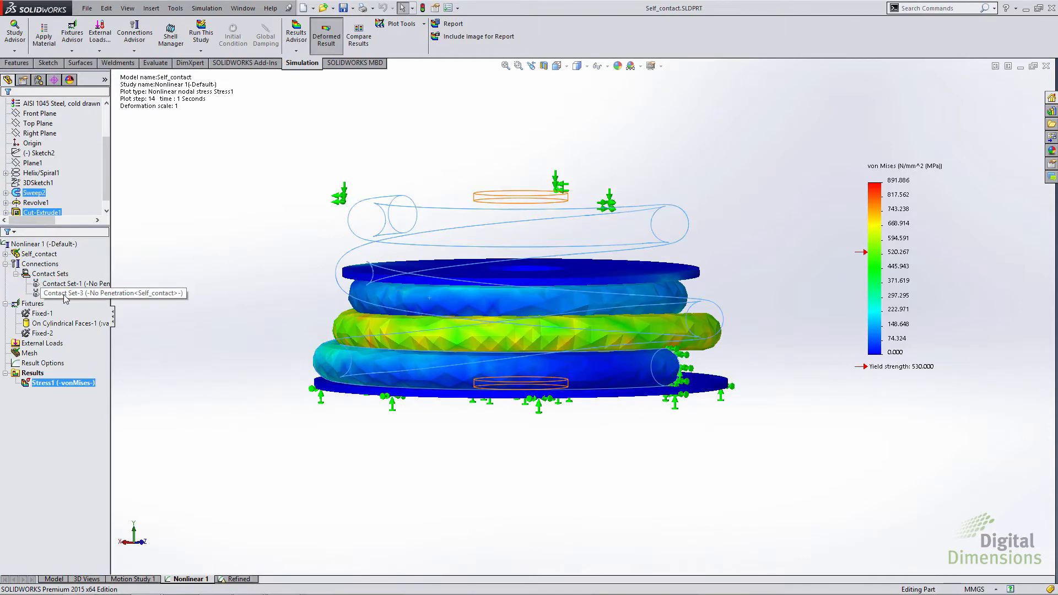
{"action": "right_click", "coordinate": [63, 296]}
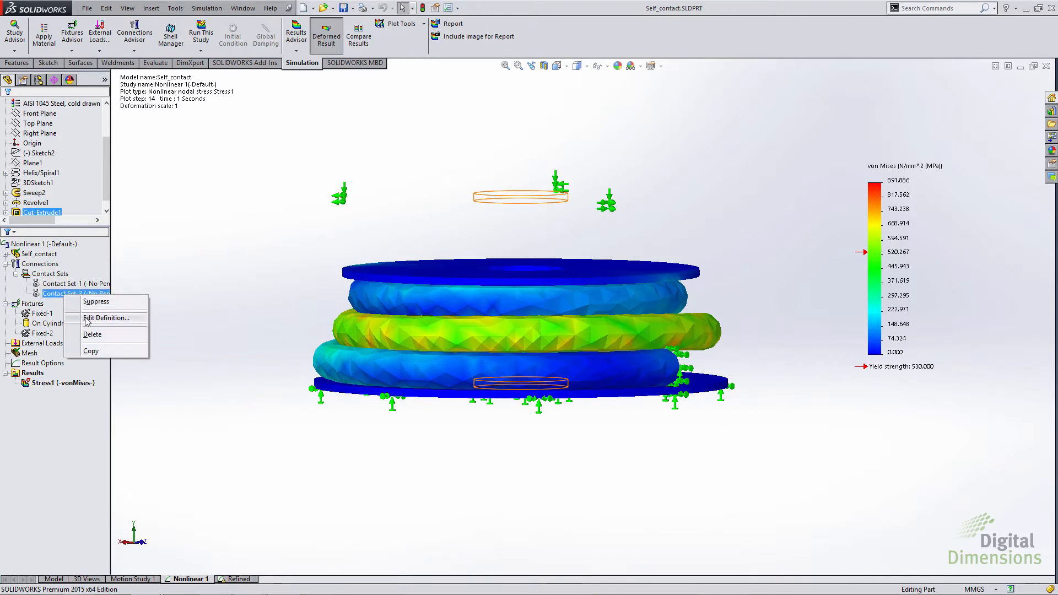
{"action": "left_click", "coordinate": [86, 320]}
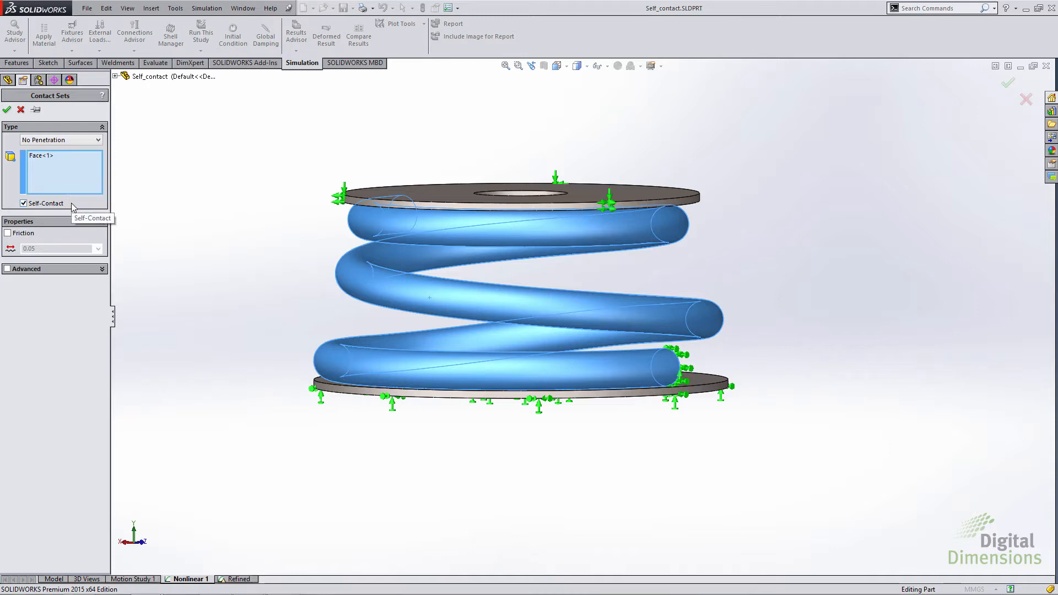
{"action": "left_click", "coordinate": [21, 109]}
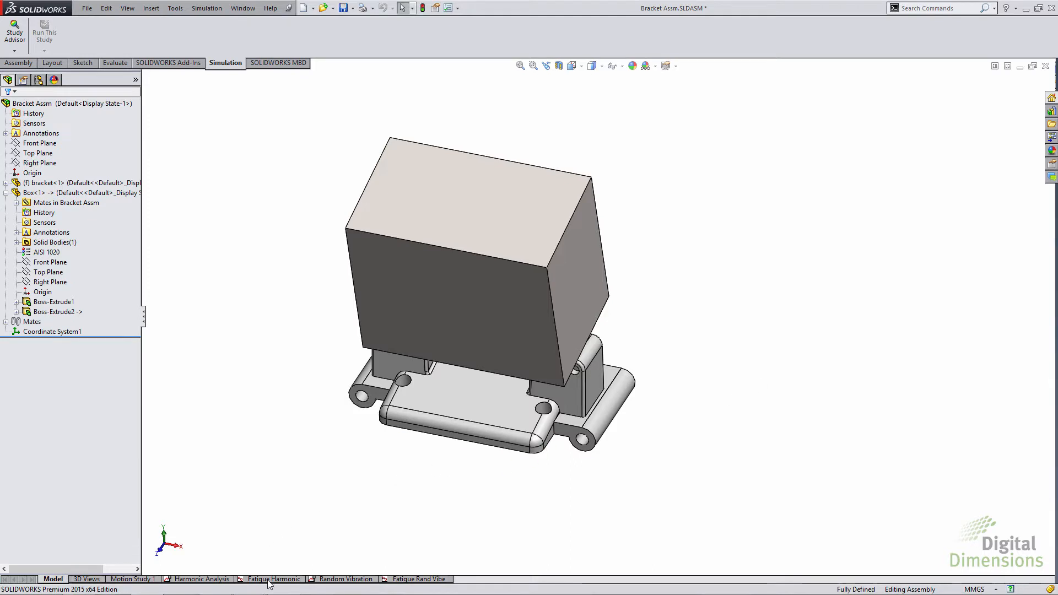
Display the von Mises stress plot of the Harmonic Analysis study in the bracket assembly.
{"action": "left_click", "coordinate": [219, 579]}
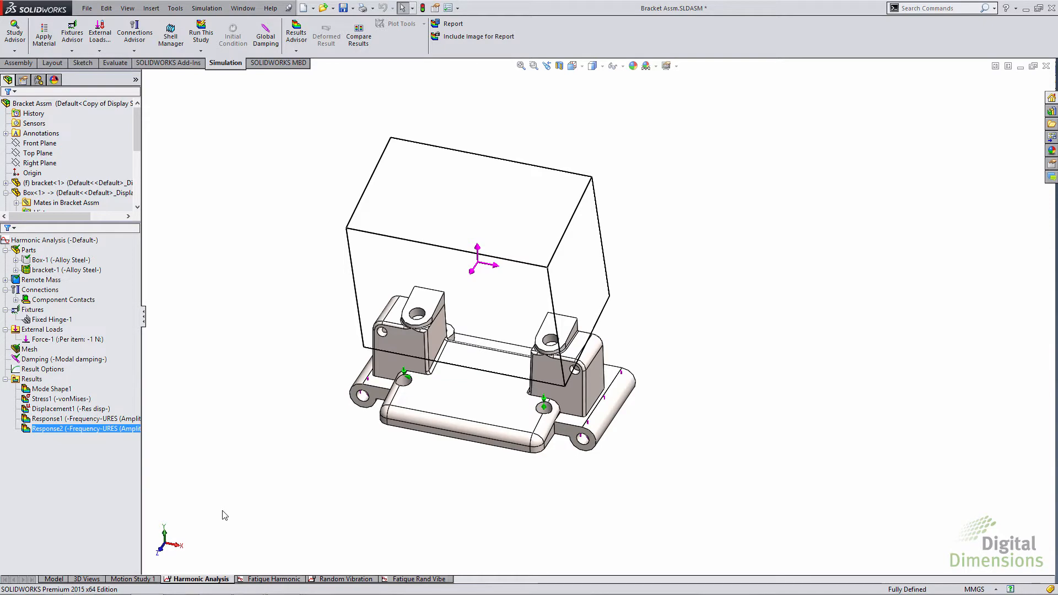
{"action": "double_click", "coordinate": [43, 398]}
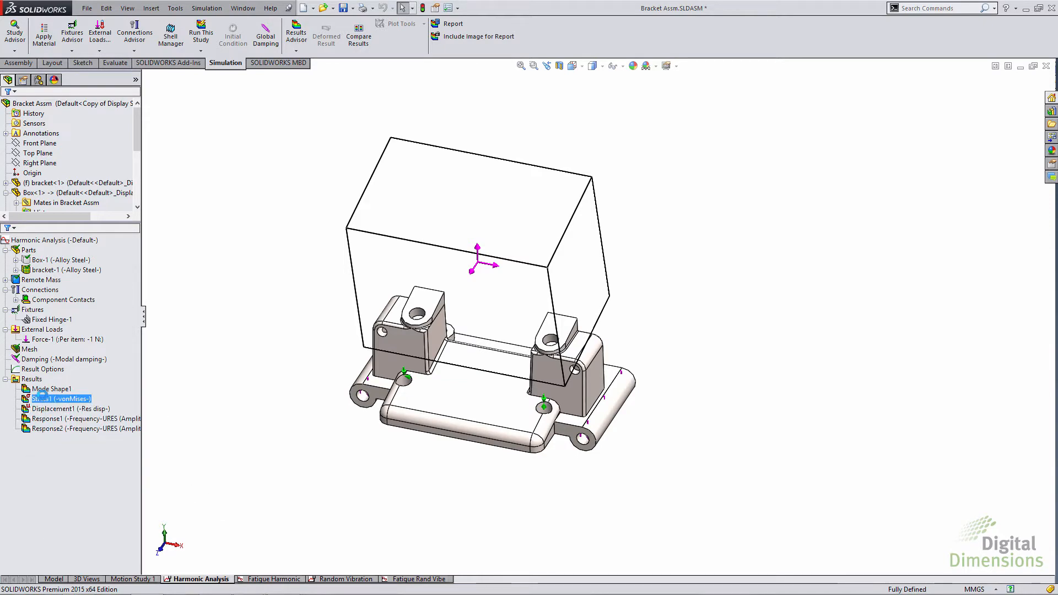
Create a response graph of resultant displacement in mm against frequency for Node 1, then close the graph after viewing it.
{"action": "right_click", "coordinate": [32, 380]}
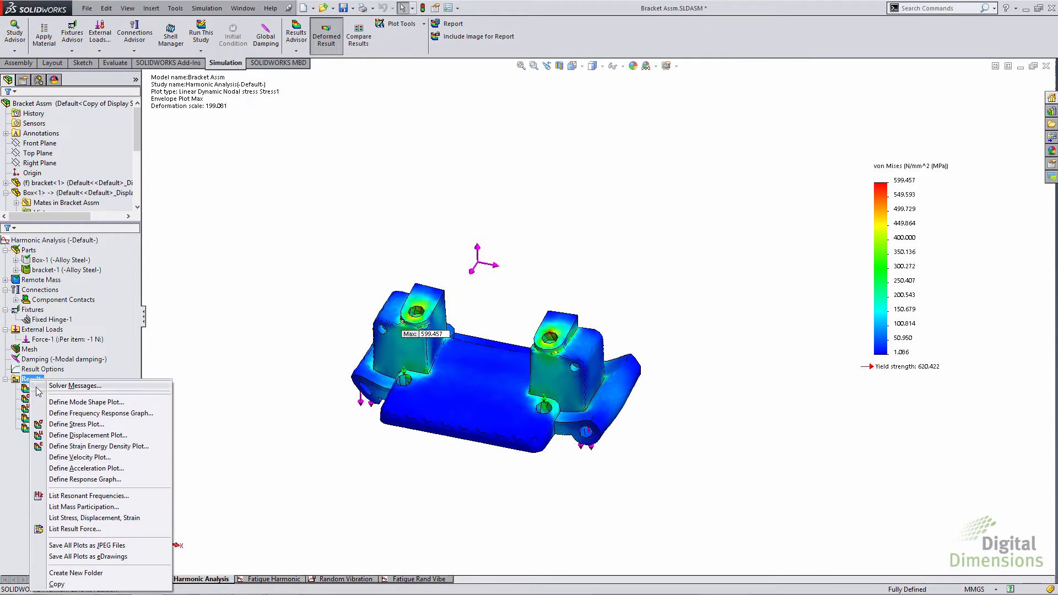
{"action": "left_click", "coordinate": [77, 479]}
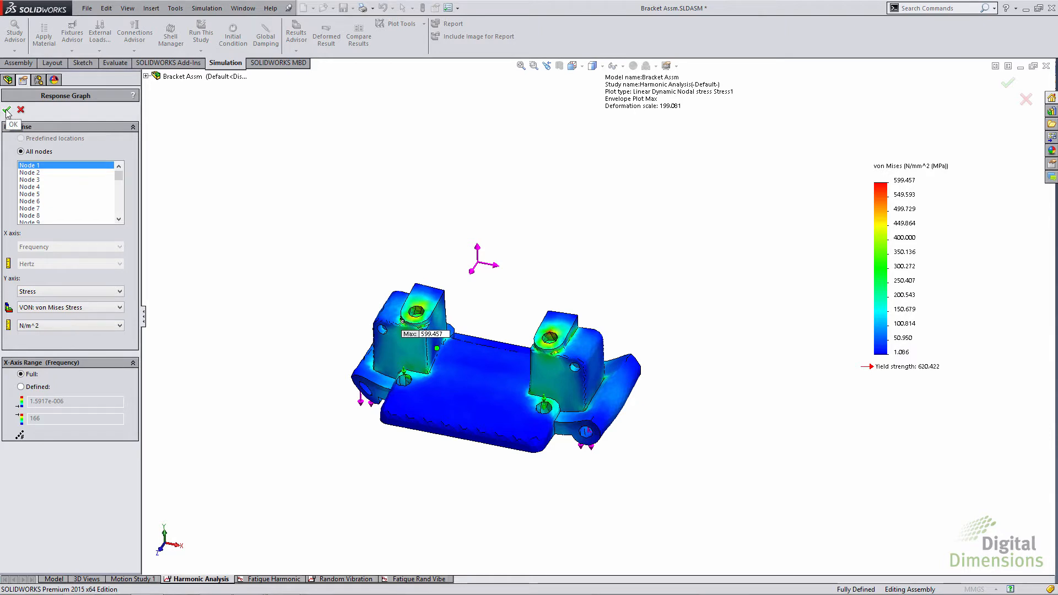
{"action": "left_click", "coordinate": [39, 292]}
{"action": "left_click", "coordinate": [37, 308]}
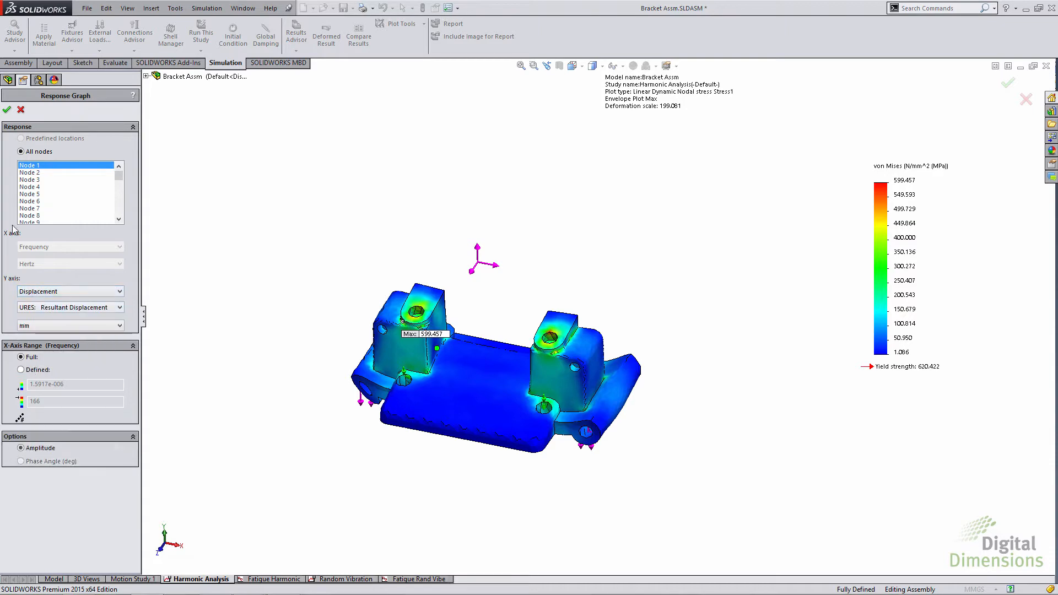
{"action": "left_click", "coordinate": [7, 109]}
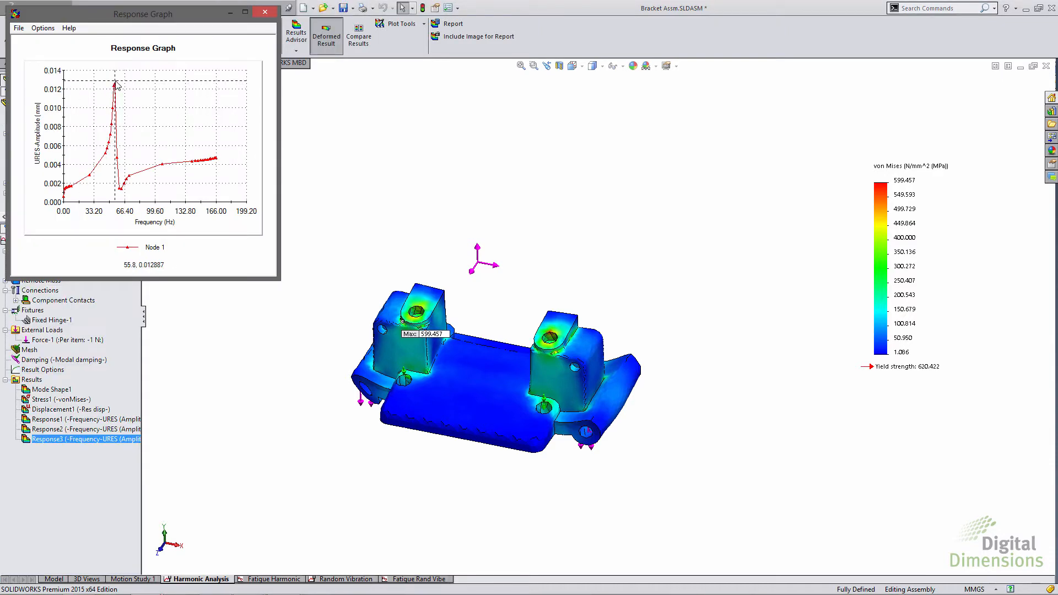
{"action": "left_click", "coordinate": [265, 13]}
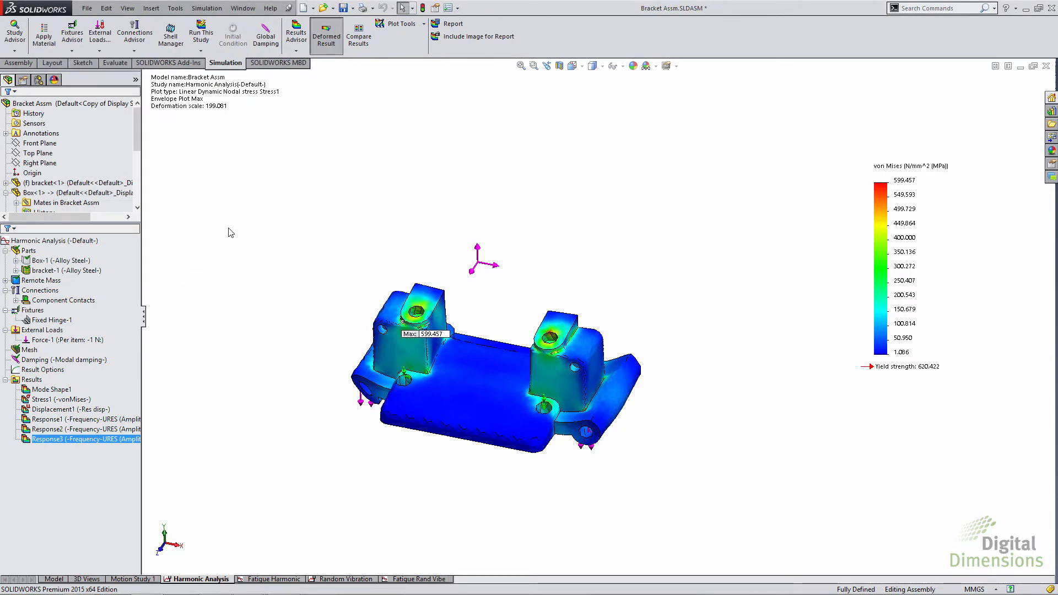
Create a new fatigue study of the harmonic type, keeping the default name Fatigue 3.
{"action": "left_click", "coordinate": [207, 7]}
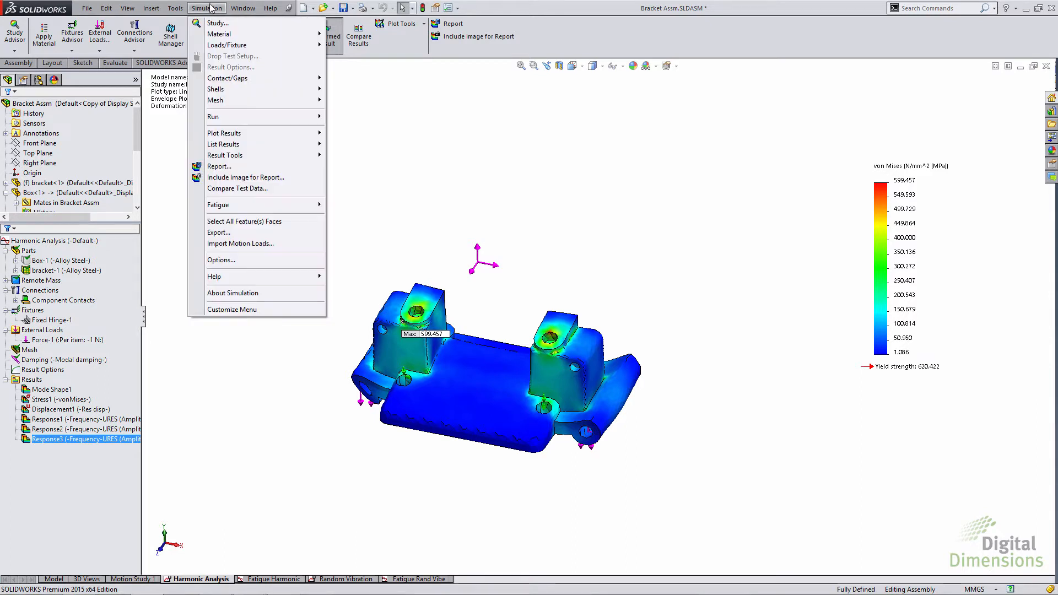
{"action": "left_click", "coordinate": [218, 23]}
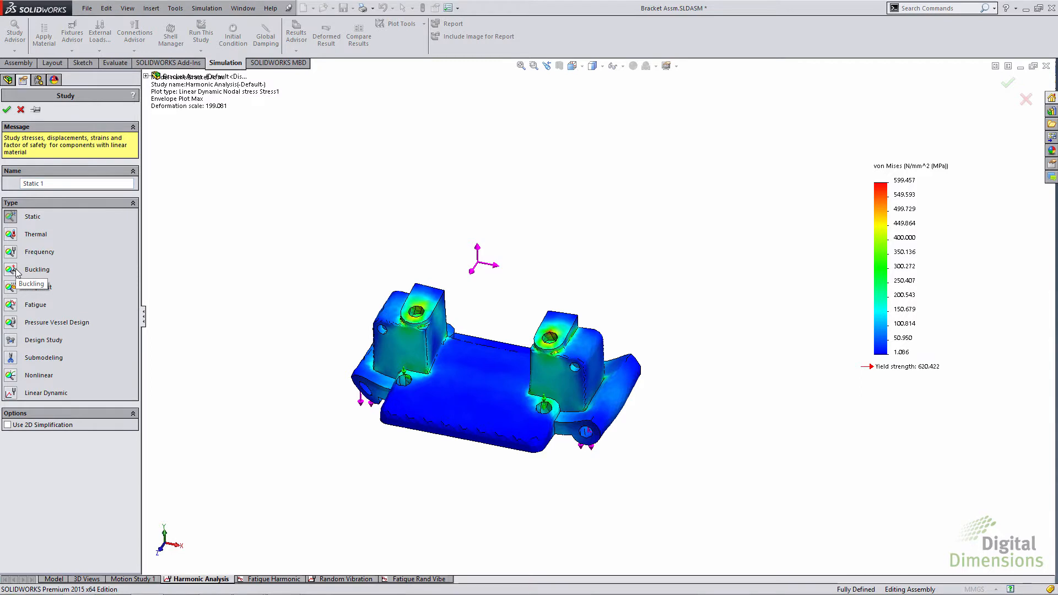
{"action": "left_click", "coordinate": [13, 307]}
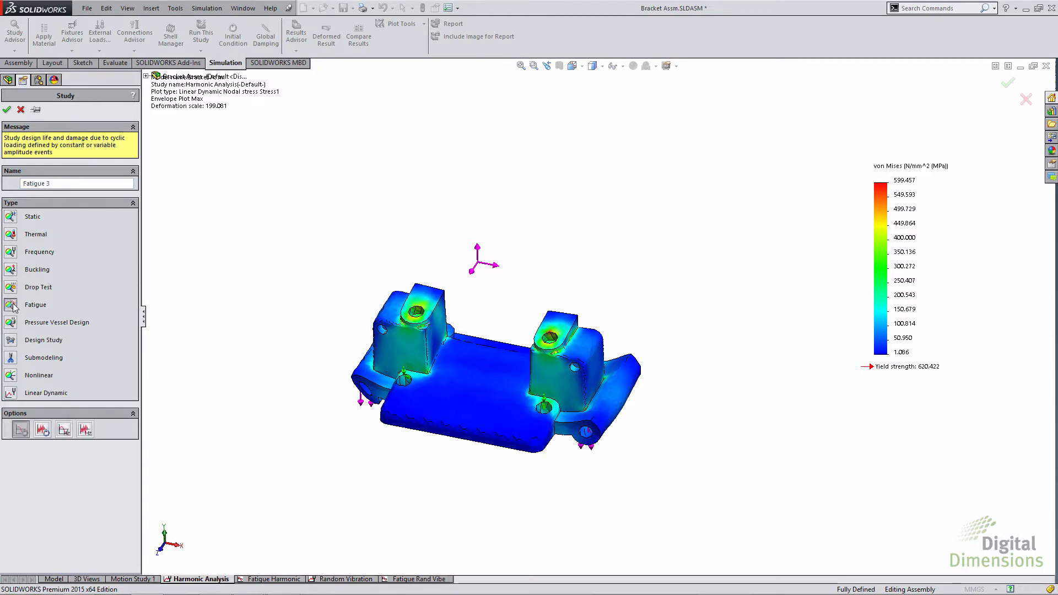
{"action": "left_click", "coordinate": [63, 430]}
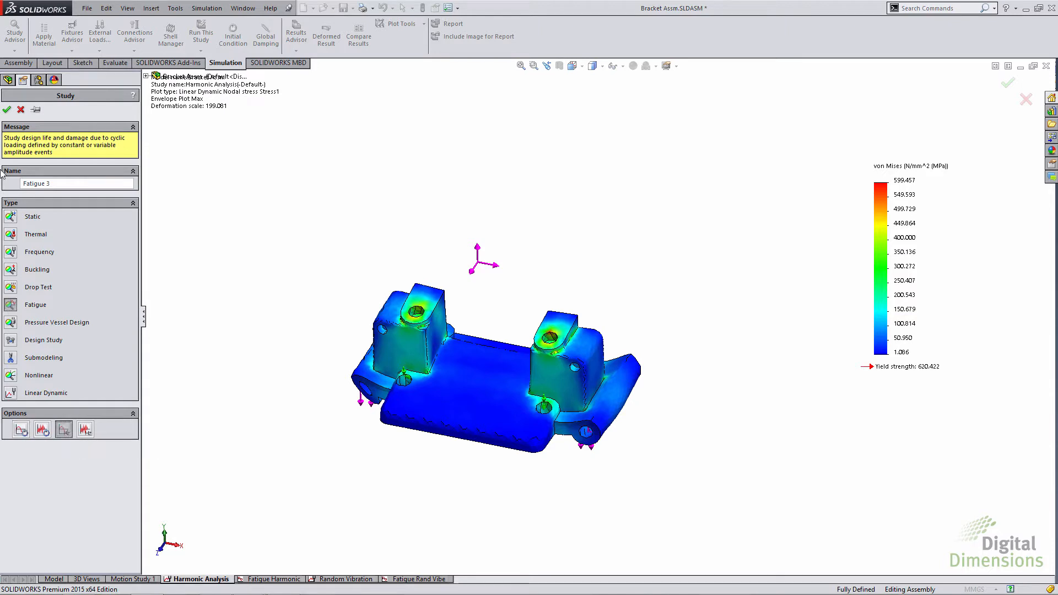
{"action": "left_click", "coordinate": [7, 109]}
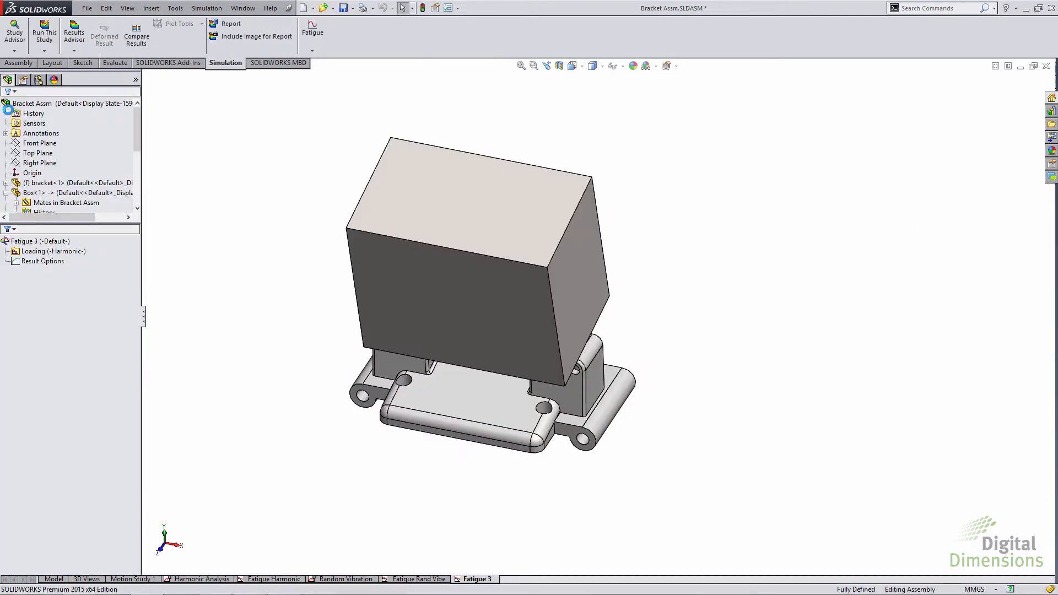
Add a loading event from the Harmonic Analysis study at 56 Hz, with 1000 cycles and a scale factor of 1.
{"action": "right_click", "coordinate": [38, 252]}
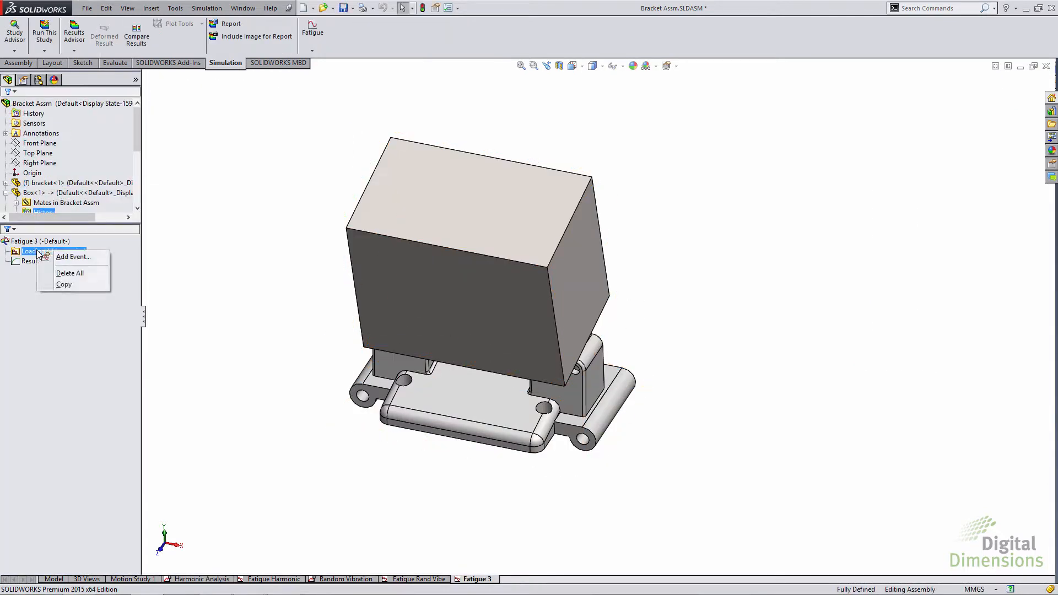
{"action": "left_click", "coordinate": [58, 256]}
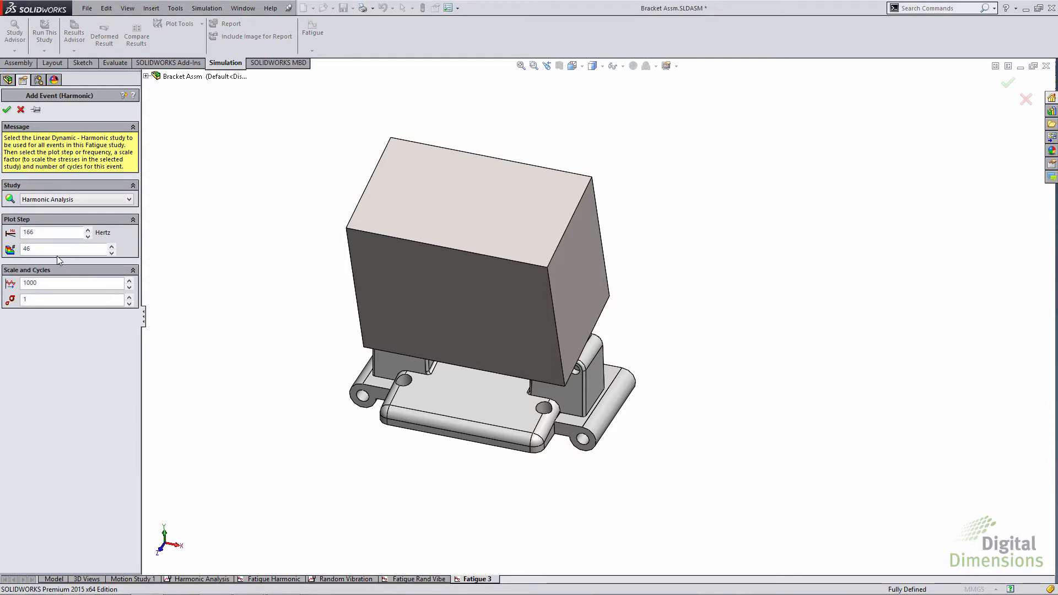
{"action": "left_click", "coordinate": [129, 200]}
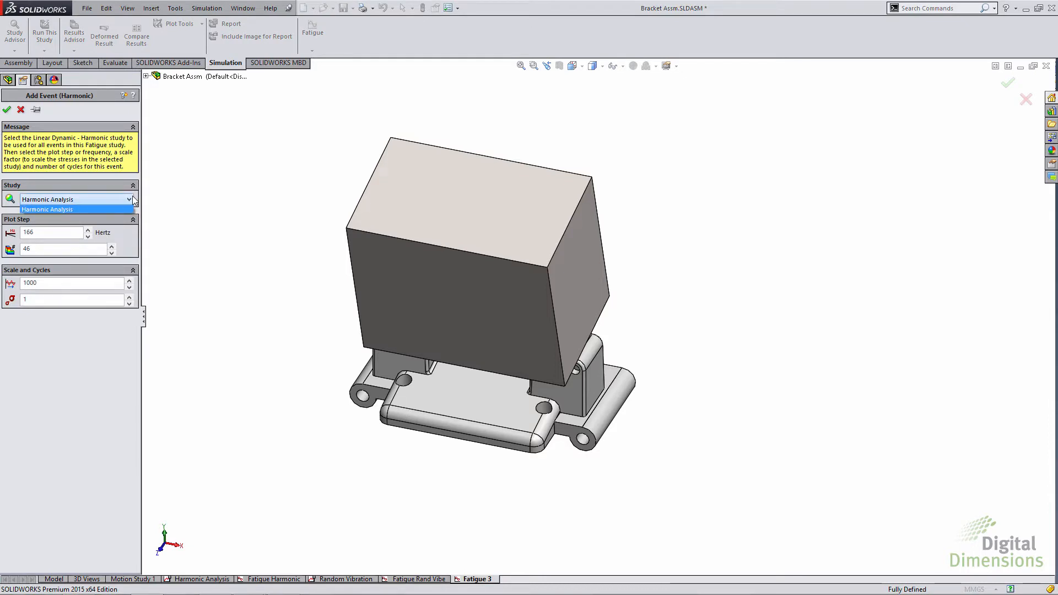
{"action": "left_click", "coordinate": [67, 230]}
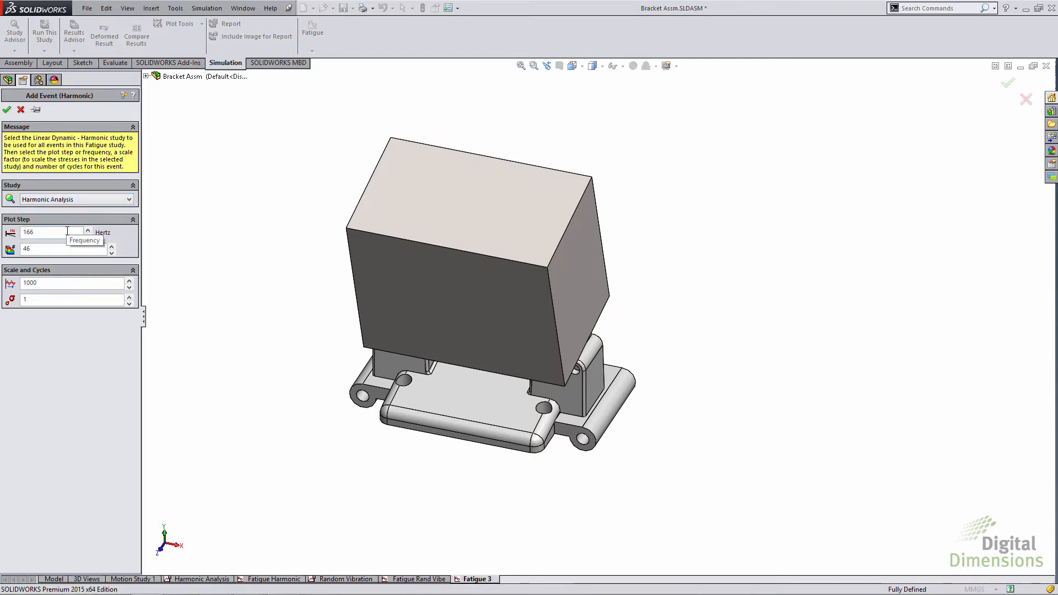
{"action": "left_click_drag", "start_coordinate": [62, 231], "coordinate": [2, 238]}
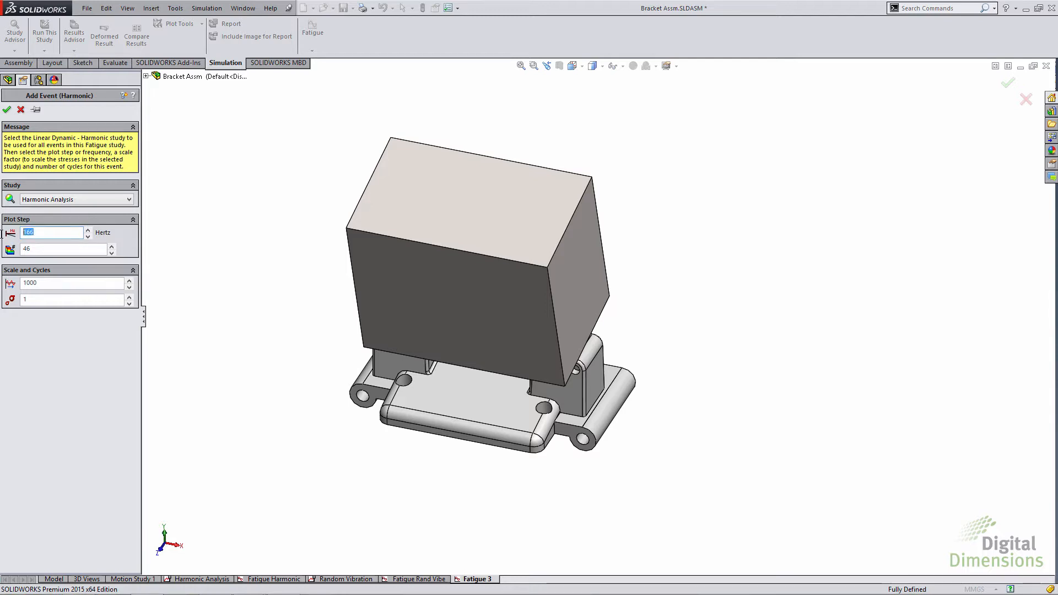
{"action": "type", "text": "56"}
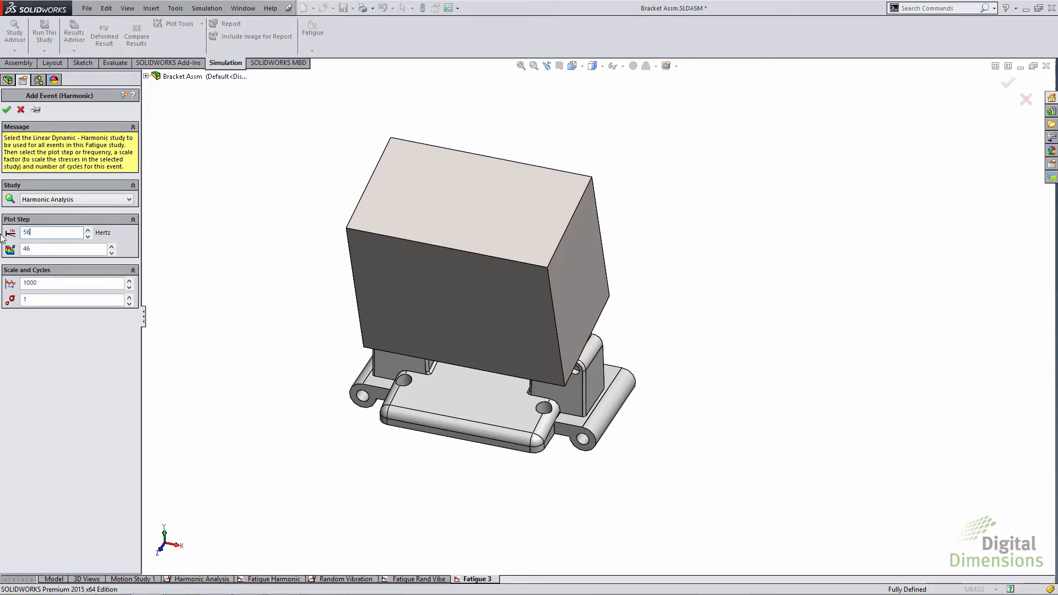
{"action": "left_click", "coordinate": [131, 254]}
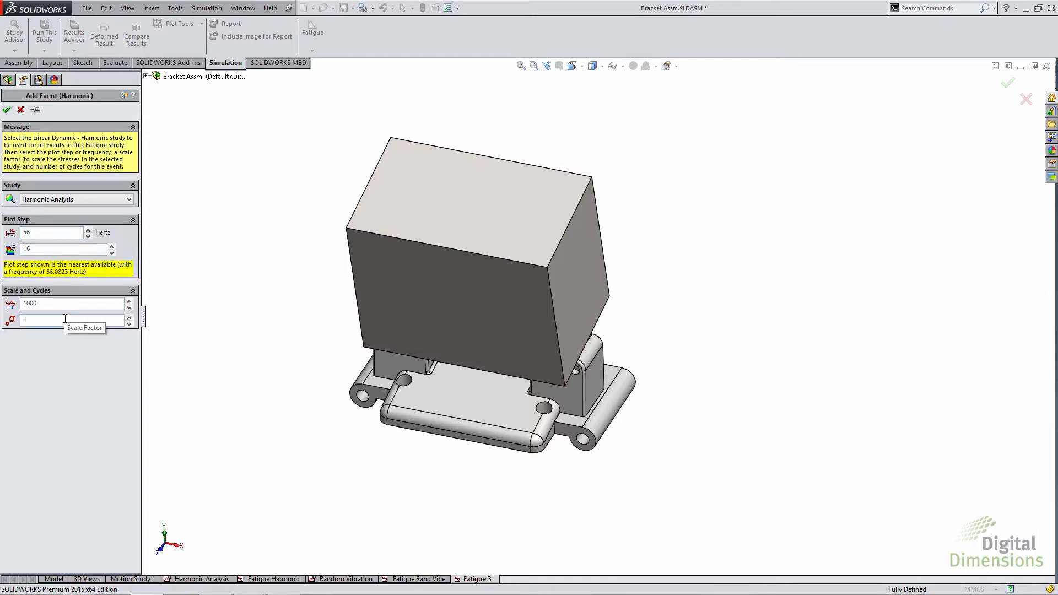
{"action": "left_click", "coordinate": [7, 109]}
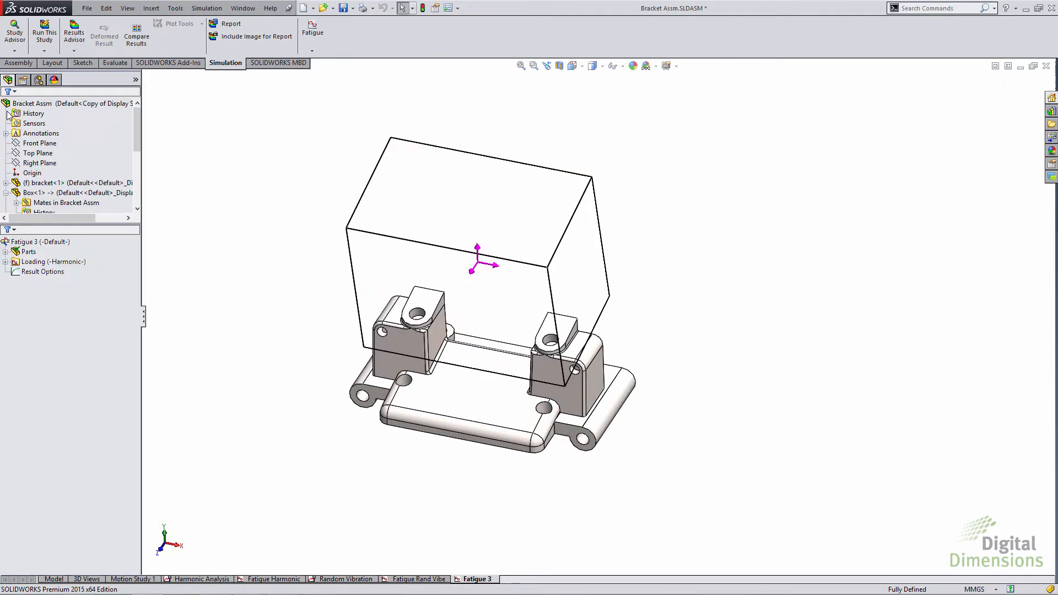
Apply fatigue data to all parts, using the Alloy Steel S-N curve derived from the elastic modulus with ASME Austenitic Steel curves.
{"action": "right_click", "coordinate": [29, 253]}
{"action": "left_click", "coordinate": [49, 259]}
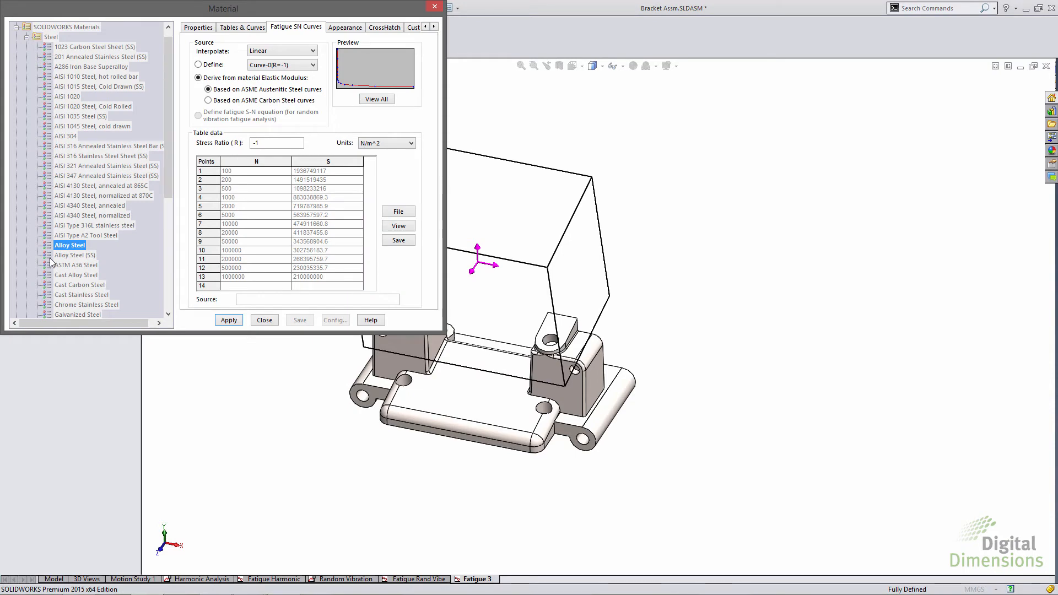
{"action": "left_click", "coordinate": [229, 320]}
{"action": "left_click", "coordinate": [264, 320]}
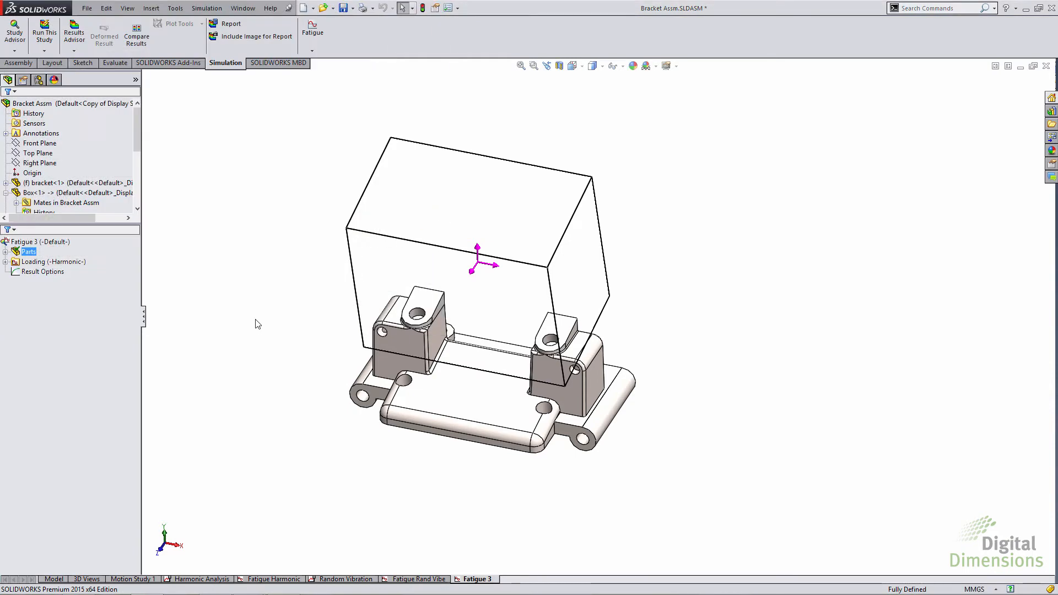
Run the harmonic fatigue study.
{"action": "right_click", "coordinate": [55, 241]}
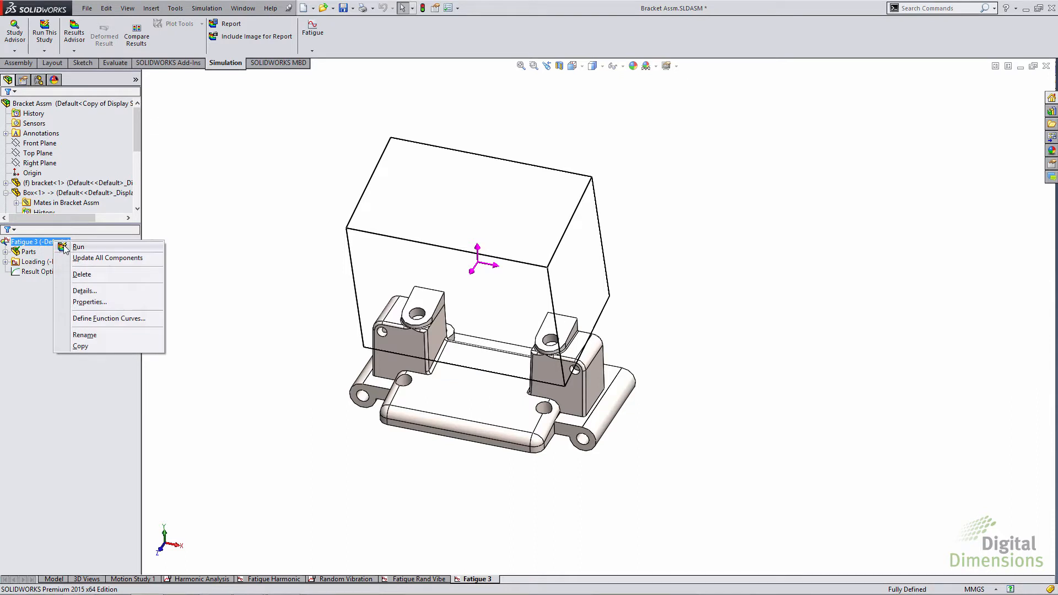
{"action": "left_click", "coordinate": [77, 246]}
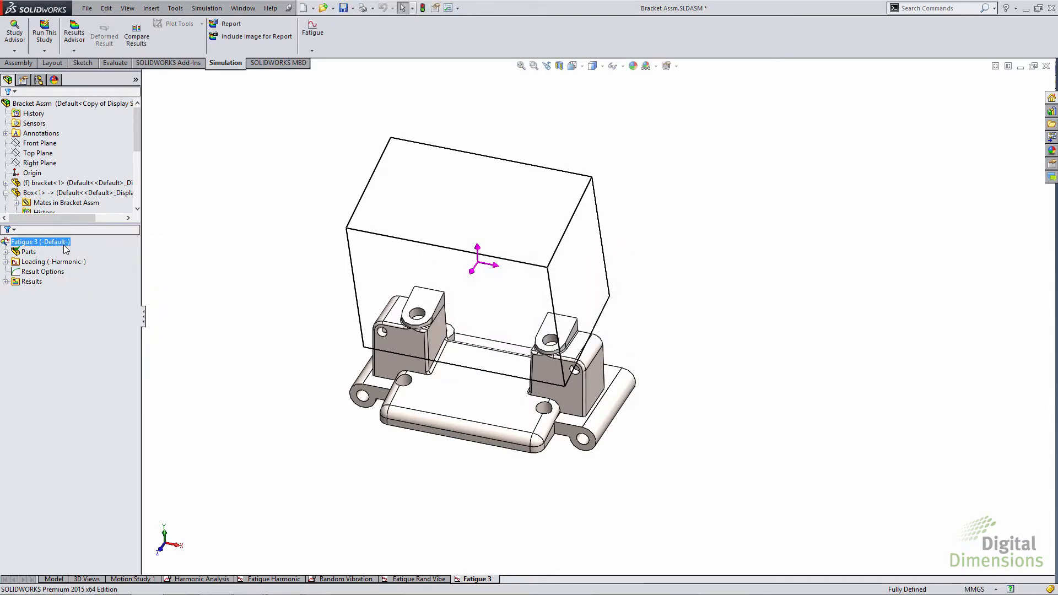
Display the damage plot and the life plot from the Fatigue 3 study results.
{"action": "left_click", "coordinate": [31, 281]}
{"action": "left_click", "coordinate": [5, 281]}
{"action": "left_click", "coordinate": [36, 293]}
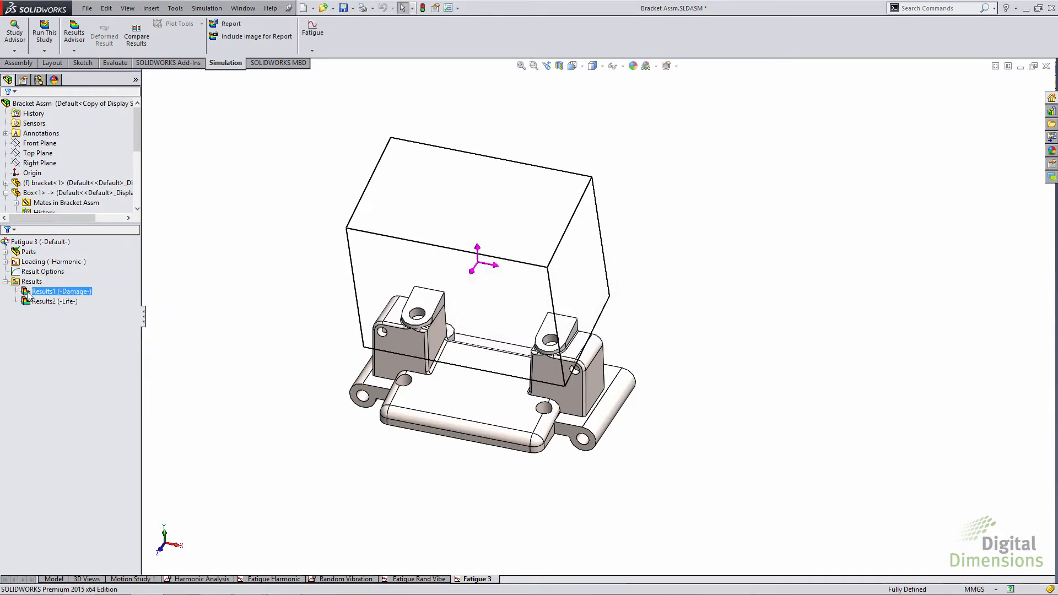
{"action": "double_click", "coordinate": [26, 293]}
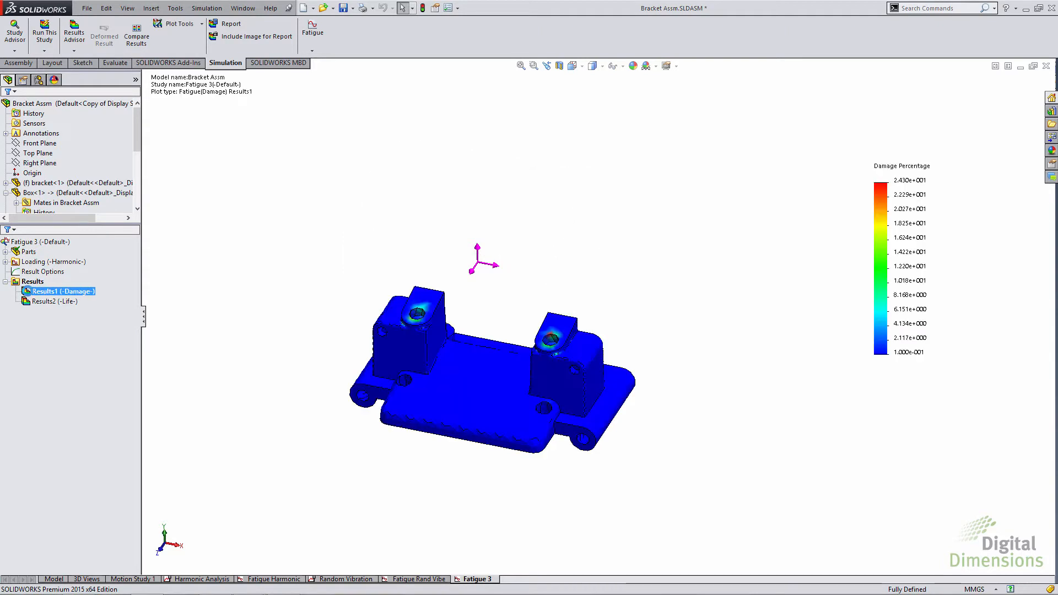
{"action": "left_click", "coordinate": [26, 301]}
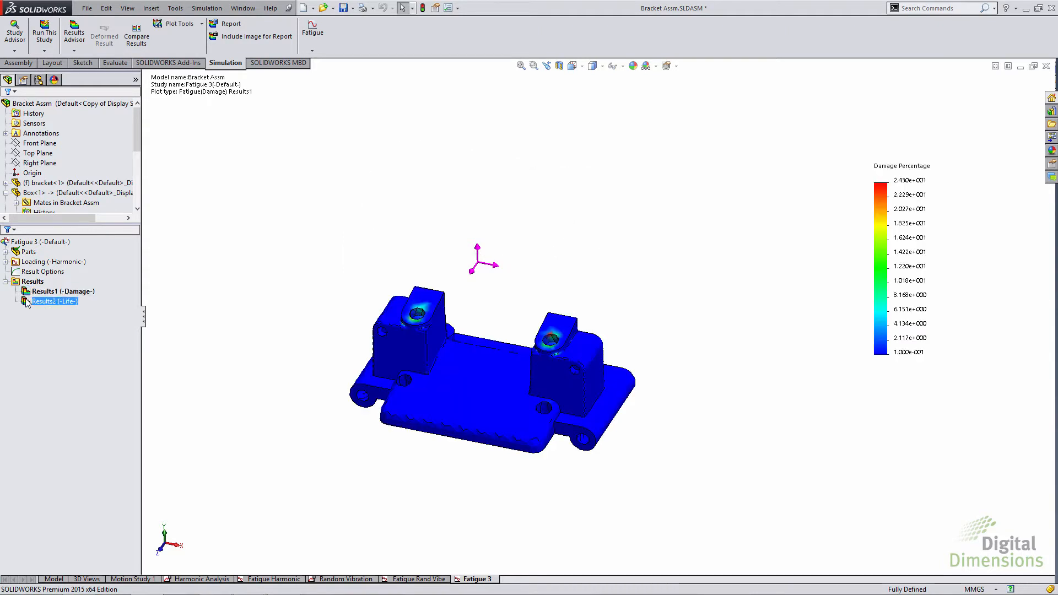
{"action": "double_click", "coordinate": [25, 300]}
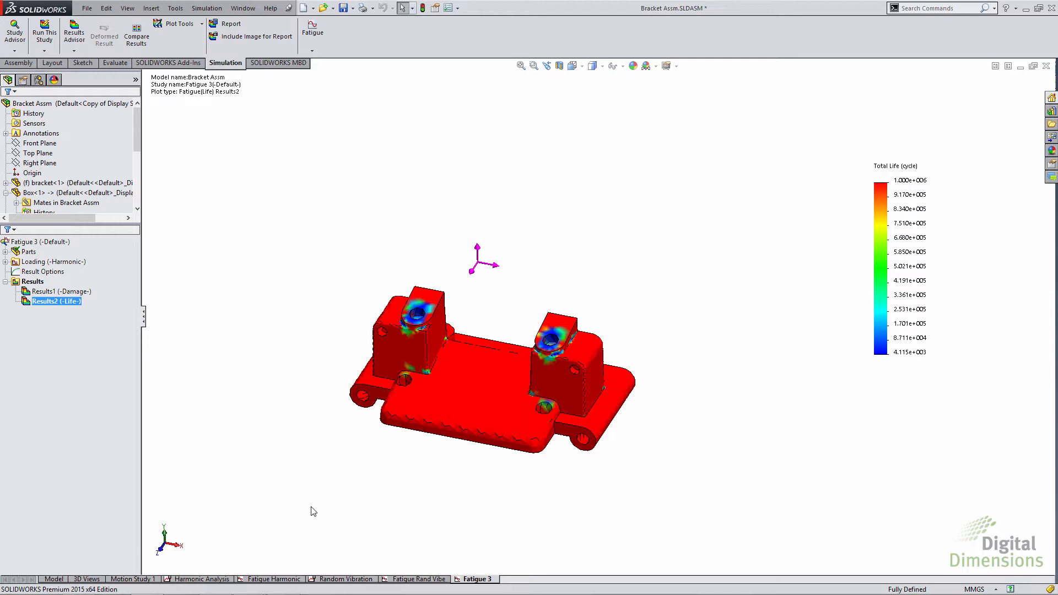
Review the Random Vibration study and the loading event definition in the Fatigue Rand Vibe study.
{"action": "left_click", "coordinate": [343, 578]}
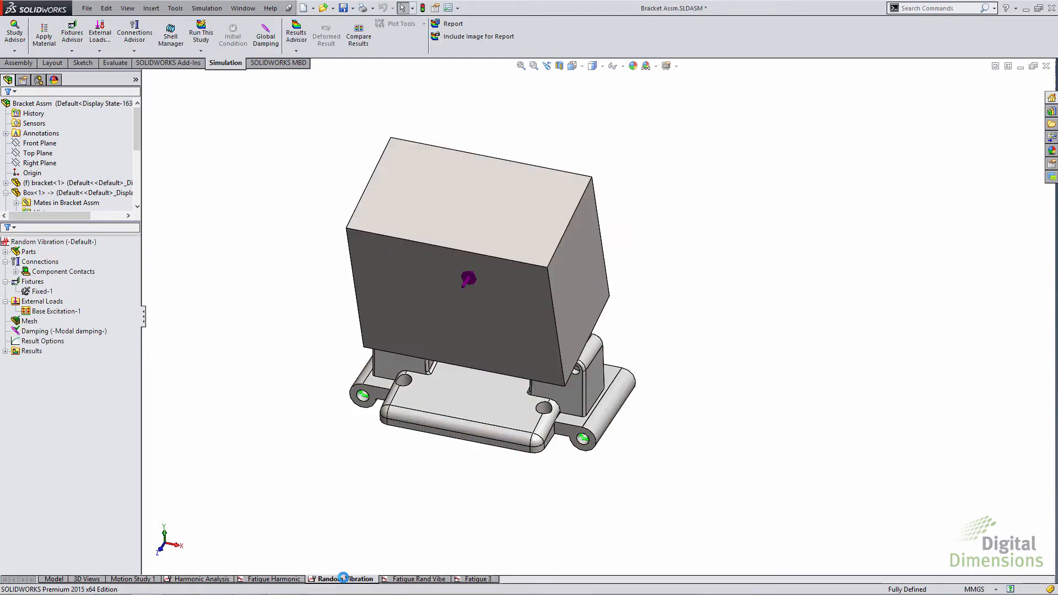
{"action": "left_click", "coordinate": [407, 578]}
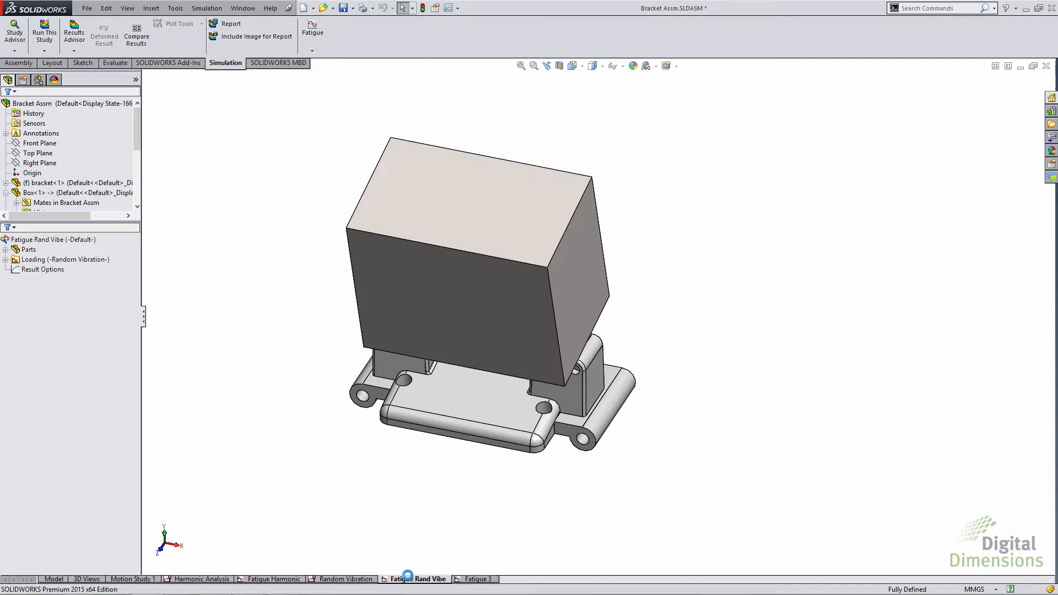
{"action": "left_click", "coordinate": [33, 259]}
{"action": "left_click", "coordinate": [5, 260]}
{"action": "right_click", "coordinate": [26, 269]}
{"action": "right_click", "coordinate": [40, 269]}
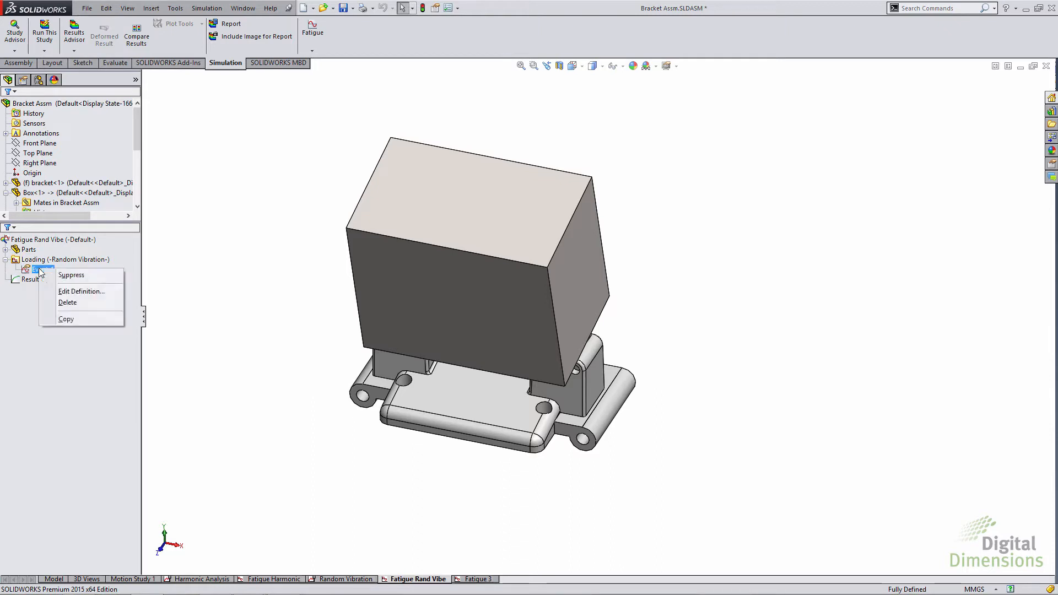
{"action": "left_click", "coordinate": [59, 293]}
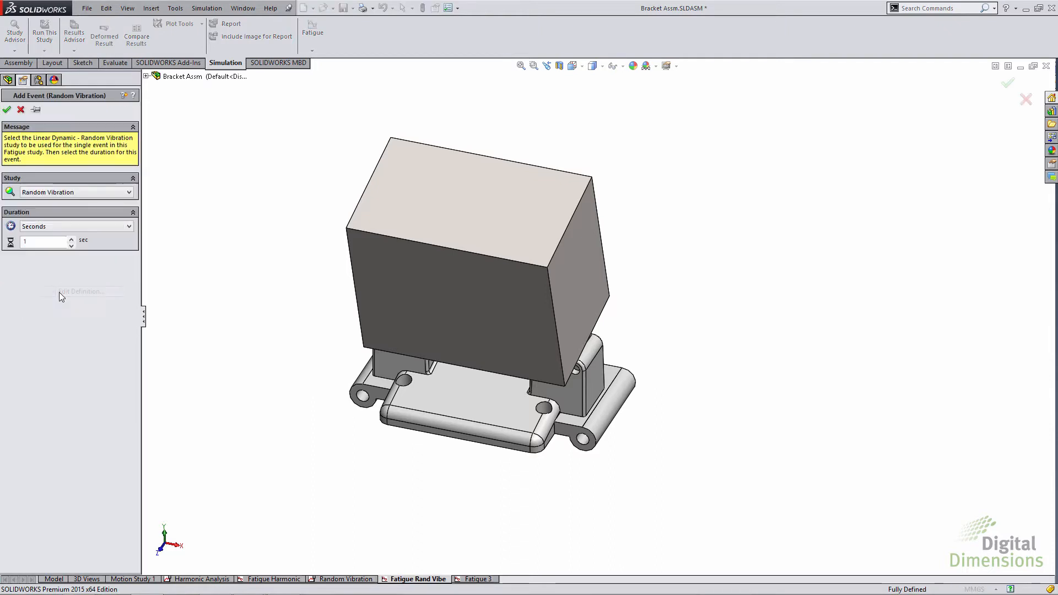
{"action": "left_click", "coordinate": [4, 109]}
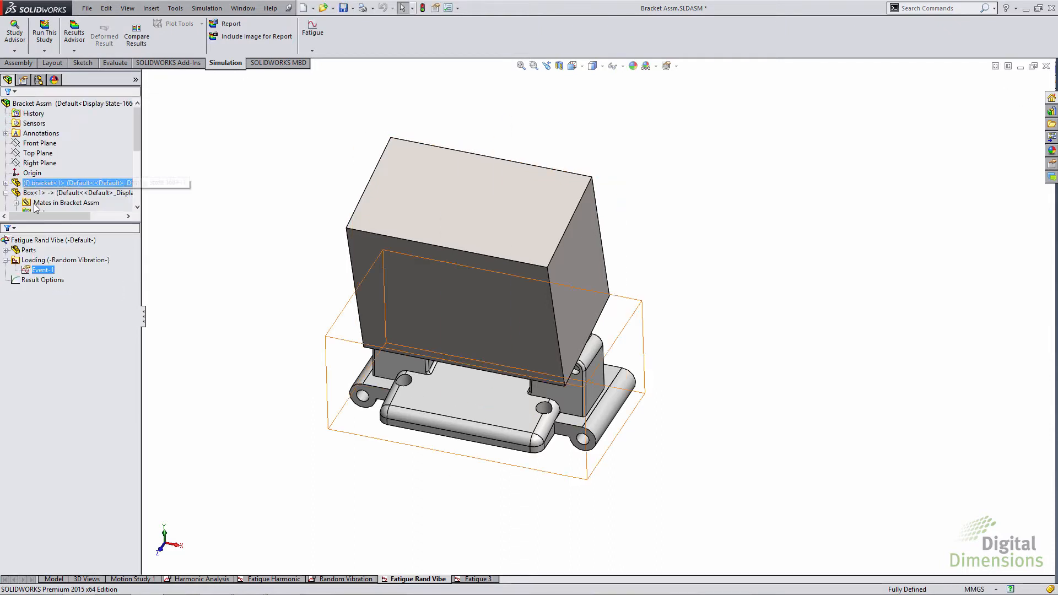
Inspect the fatigue data for all bodies with the option to estimate Basquin constants from the S-N curve, and leave without applying.
{"action": "right_click", "coordinate": [27, 251]}
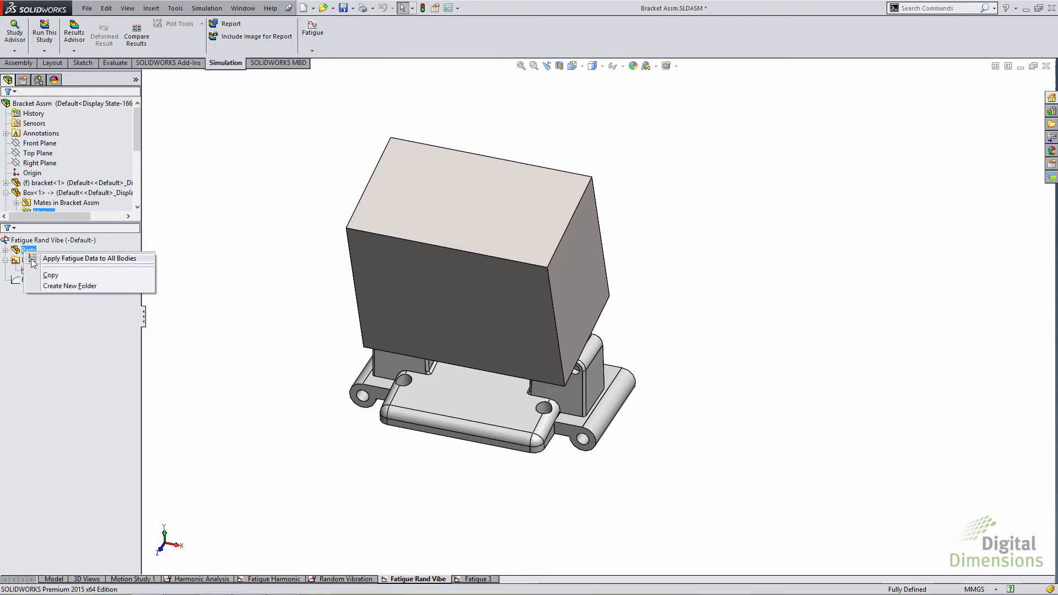
{"action": "left_click", "coordinate": [32, 258]}
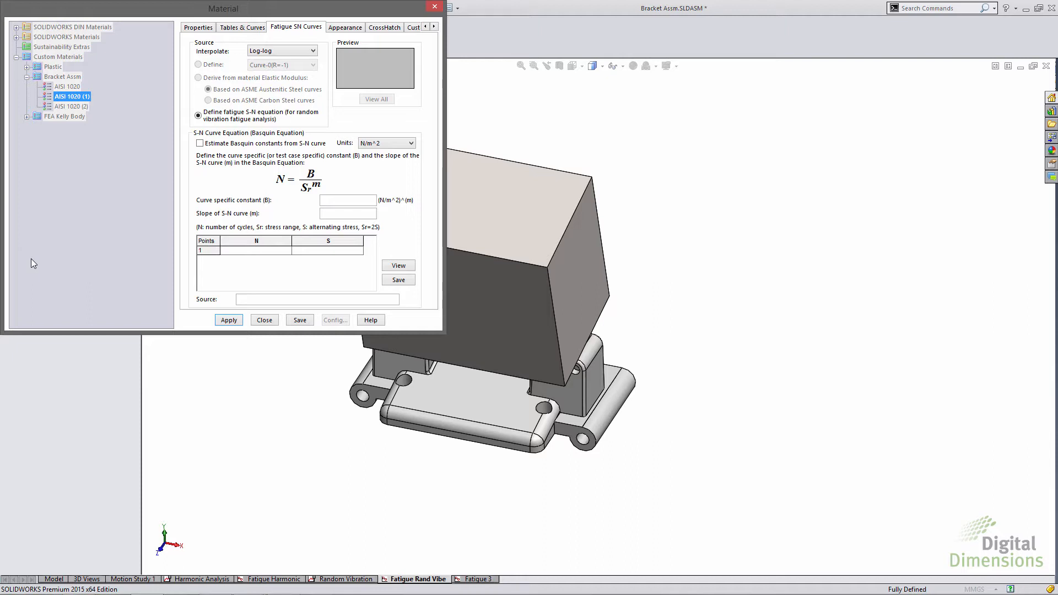
{"action": "left_click", "coordinate": [199, 143]}
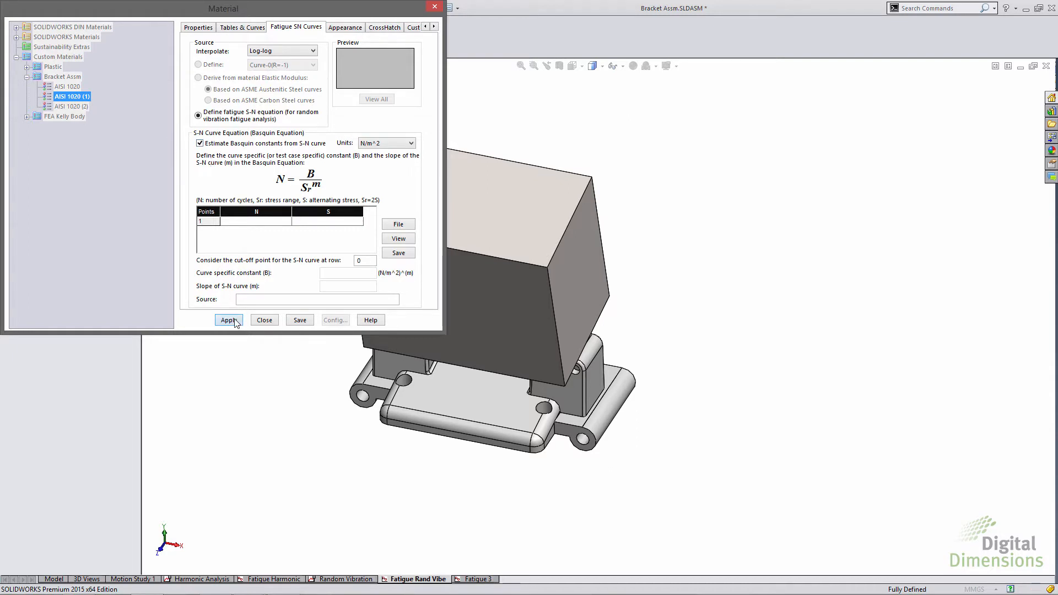
{"action": "left_click", "coordinate": [266, 321]}
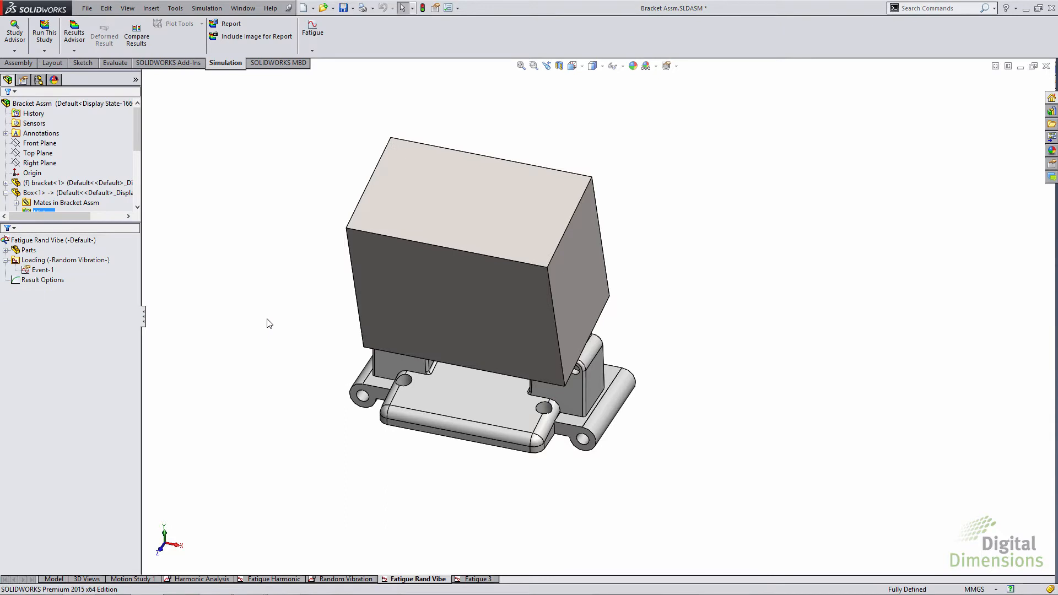
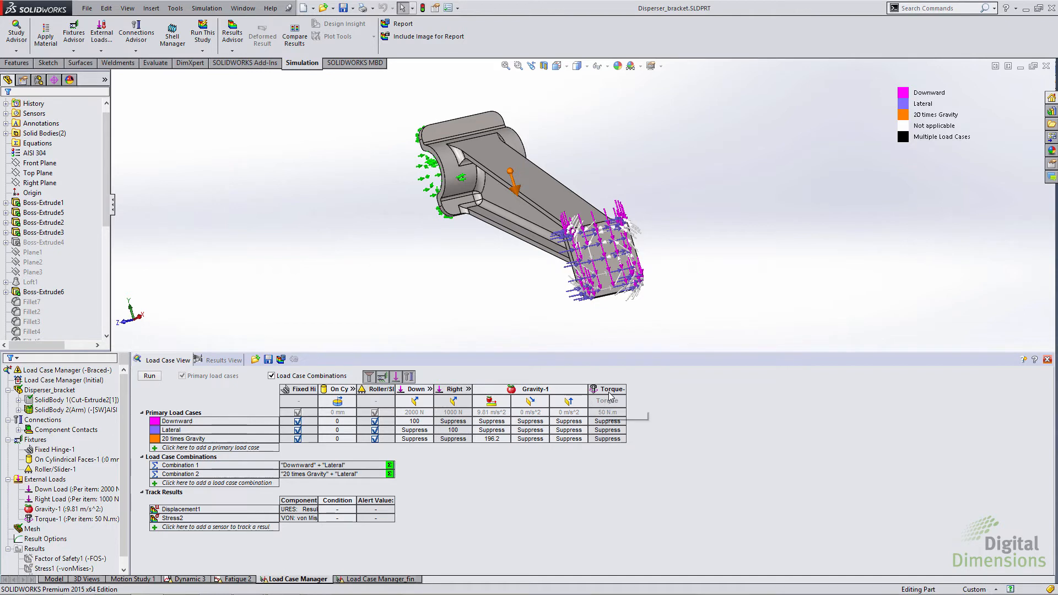
Add a primary load case named Torque and set its Torque-1 load to 50 N.m.
{"action": "left_click", "coordinate": [202, 448]}
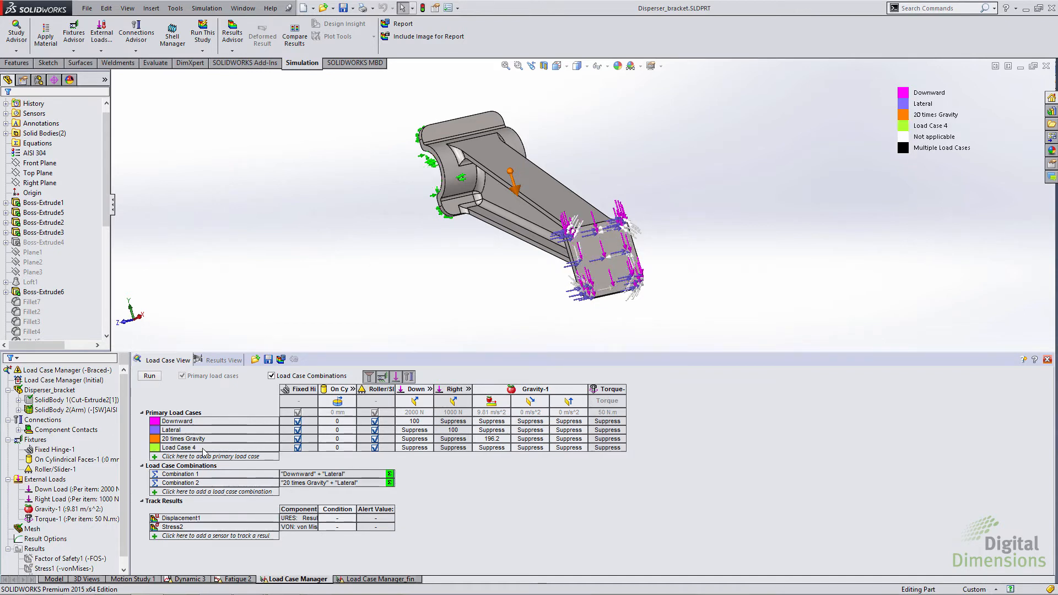
{"action": "double_click", "coordinate": [196, 448]}
{"action": "type", "text": "T"}
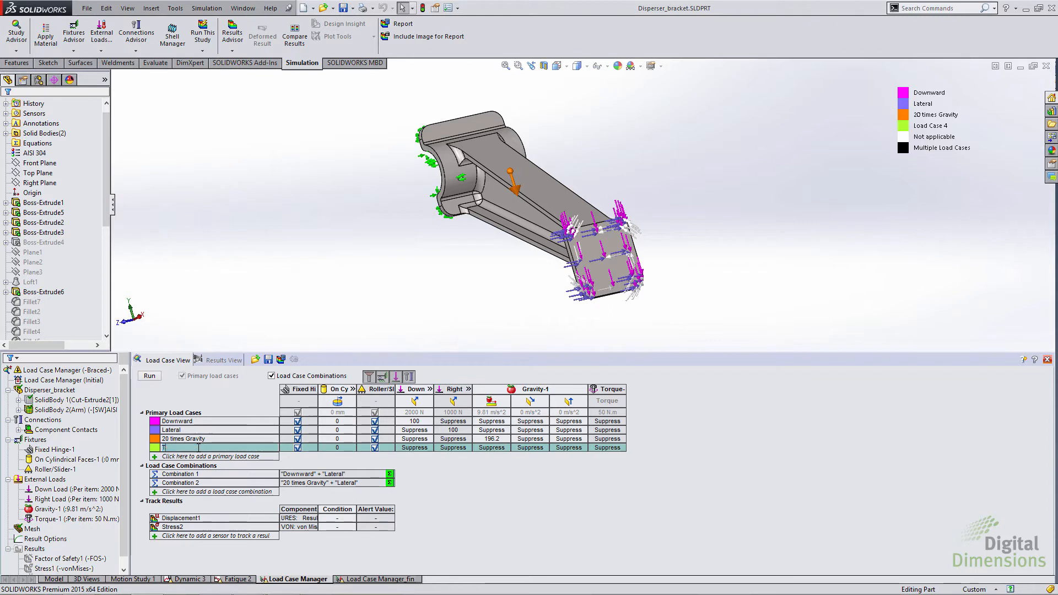
{"action": "type", "text": "orque"}
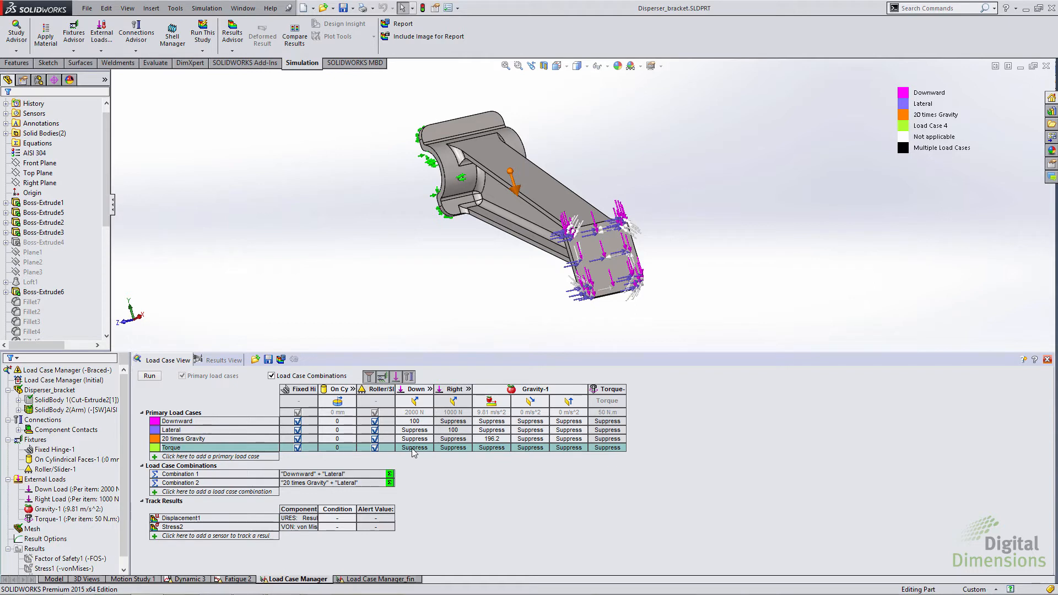
{"action": "left_click", "coordinate": [607, 447]}
{"action": "left_click", "coordinate": [622, 449]}
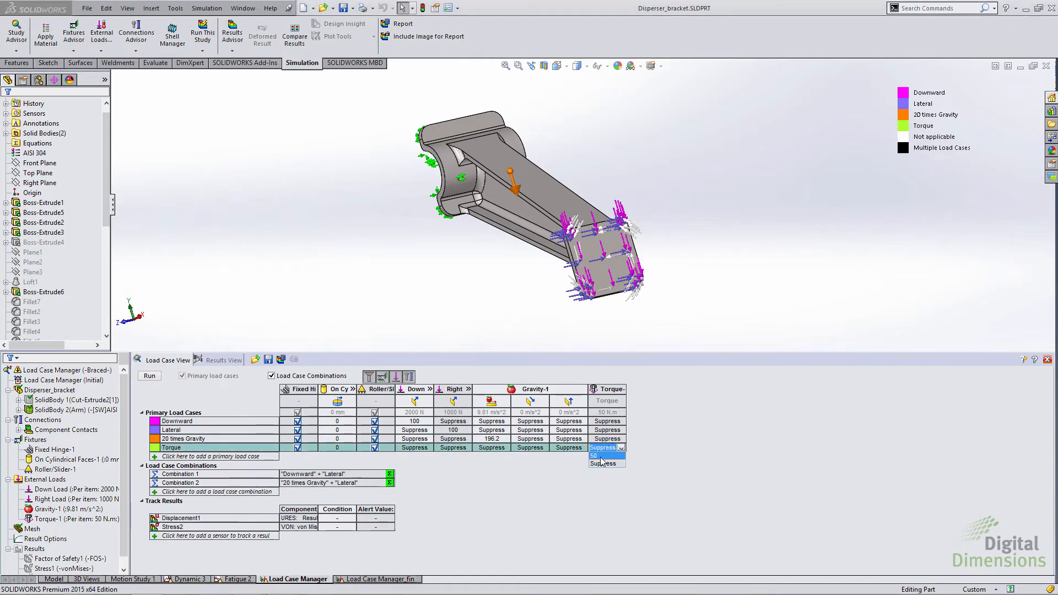
{"action": "left_click", "coordinate": [602, 461]}
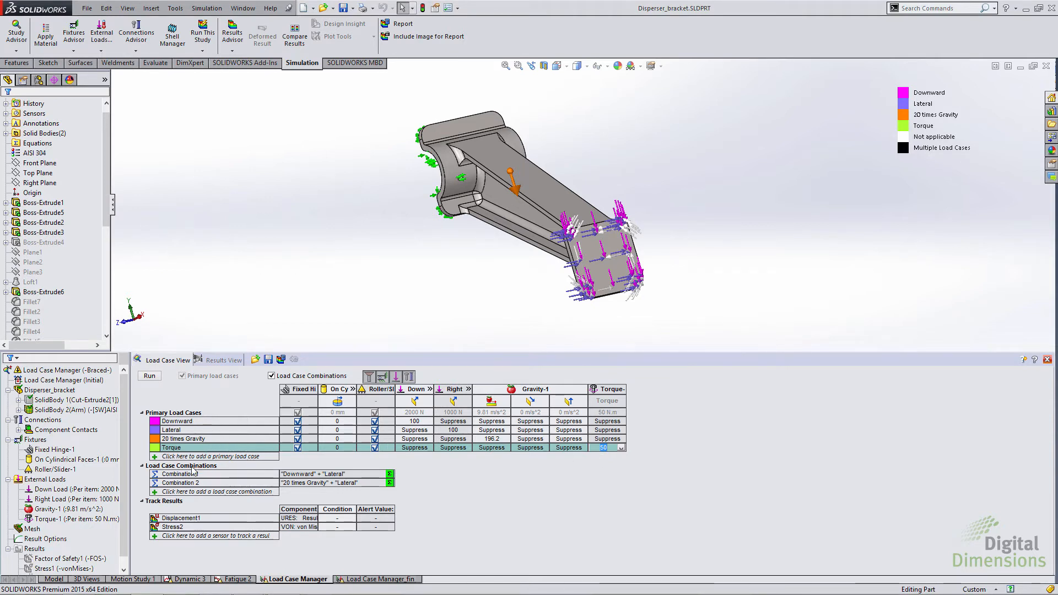
Add a third load case combination with the equation "Lateral"+"Torque".
{"action": "left_click", "coordinate": [280, 494]}
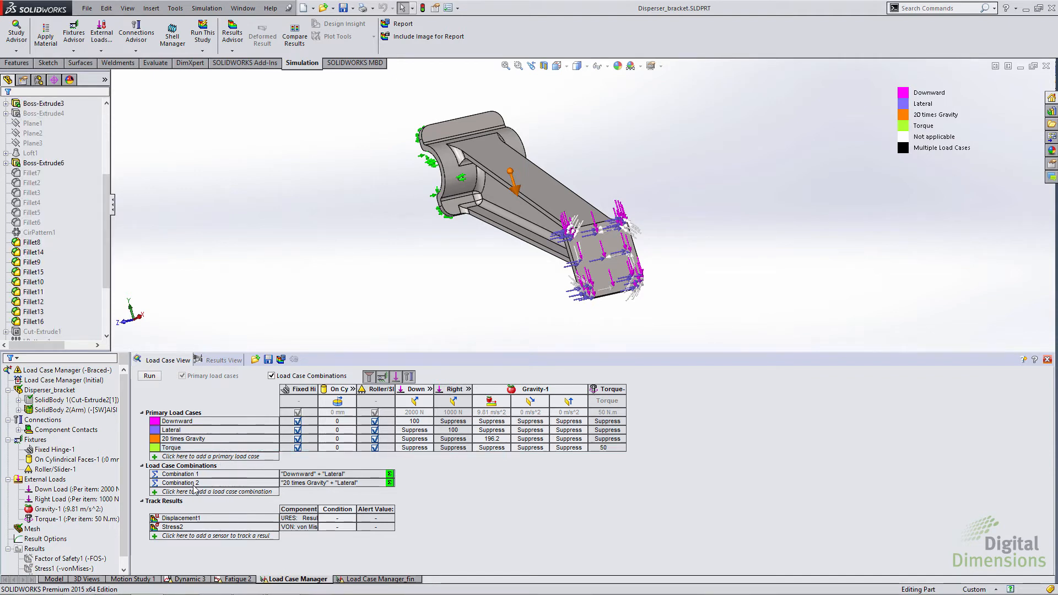
{"action": "left_click", "coordinate": [389, 474]}
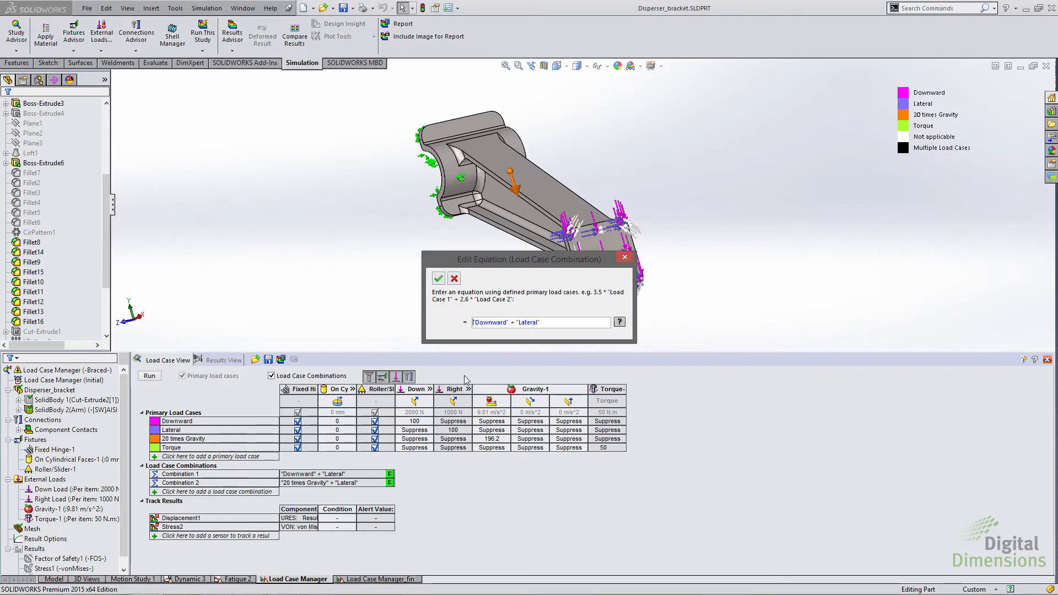
{"action": "left_click", "coordinate": [549, 322]}
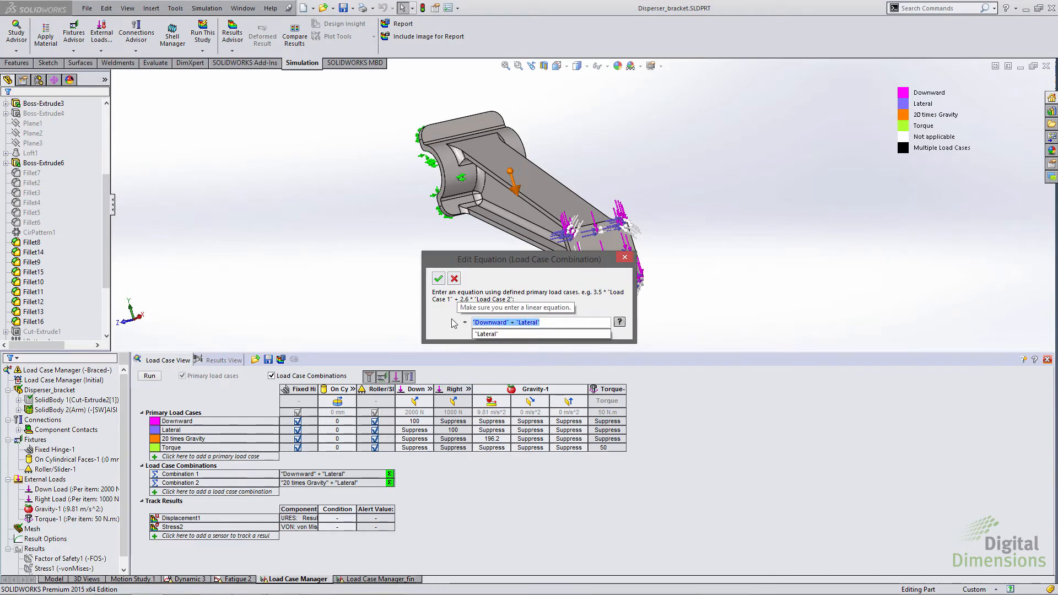
{"action": "type", "text": "\""}
{"action": "left_click", "coordinate": [481, 344]}
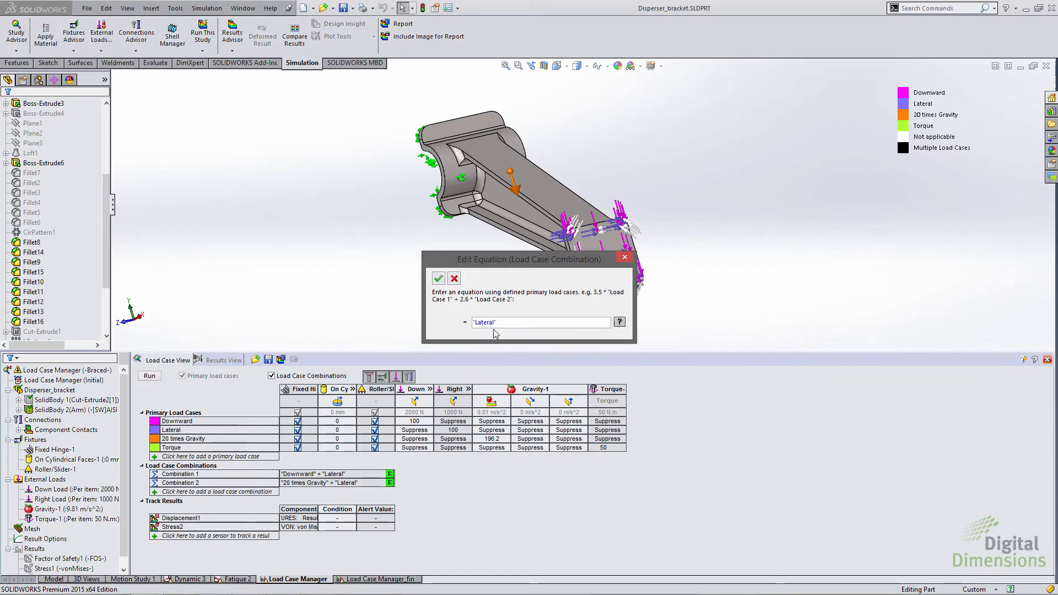
{"action": "type", "text": "+"}
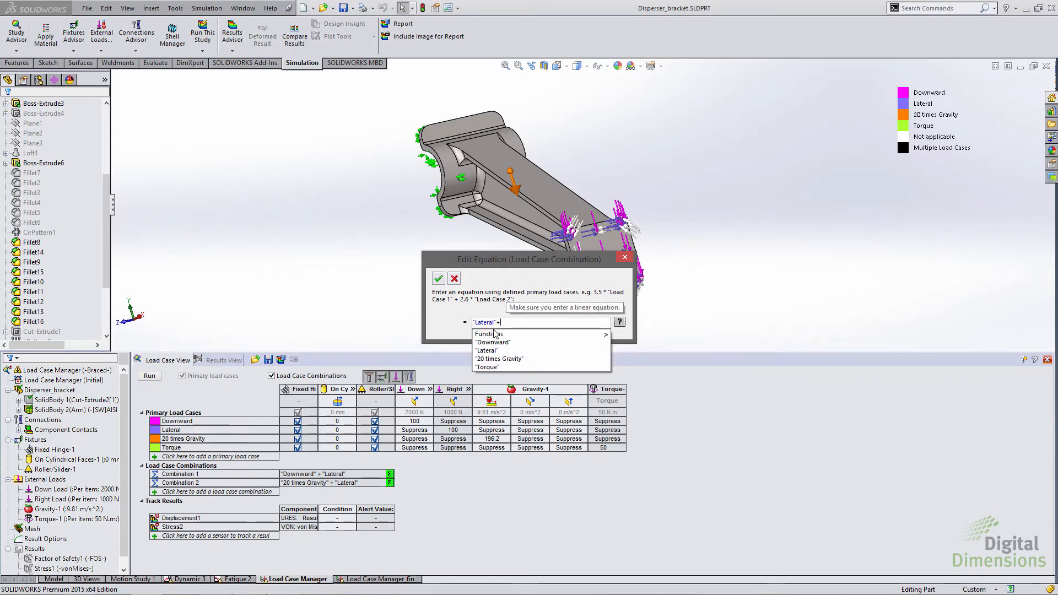
{"action": "left_click", "coordinate": [492, 367]}
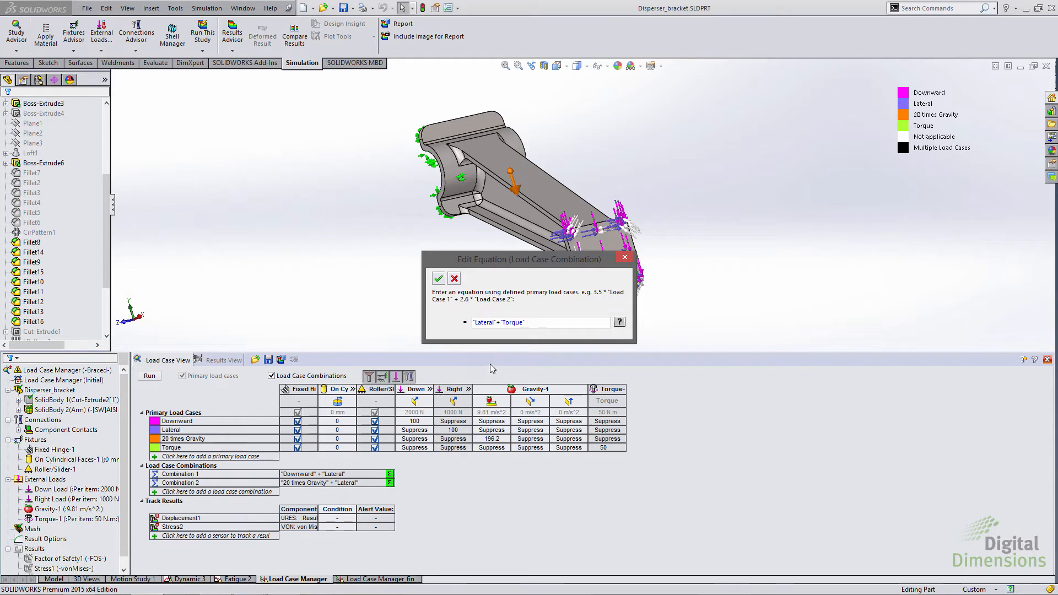
{"action": "left_click", "coordinate": [440, 278]}
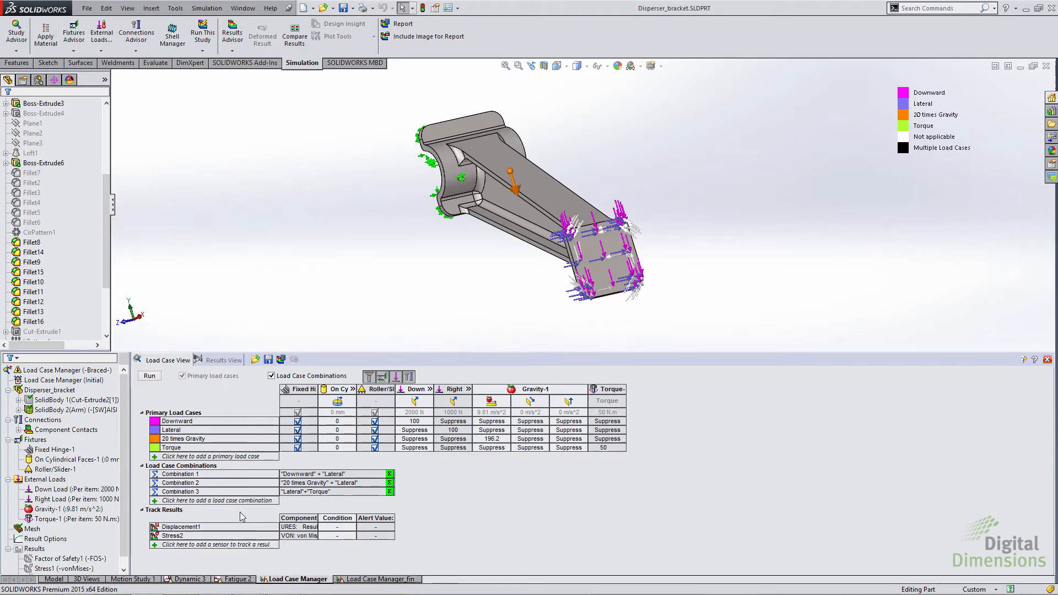
Switch to the Load Case Manager_fin study and try to add a model-maximum von Mises stress sensor to the tracked results.
{"action": "left_click", "coordinate": [380, 579]}
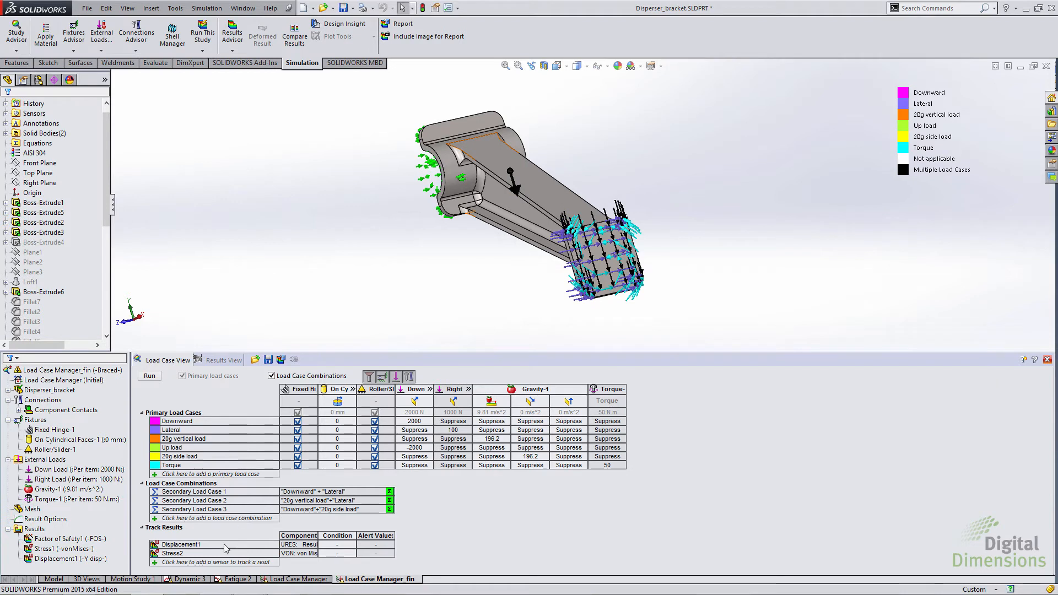
{"action": "left_click", "coordinate": [197, 562]}
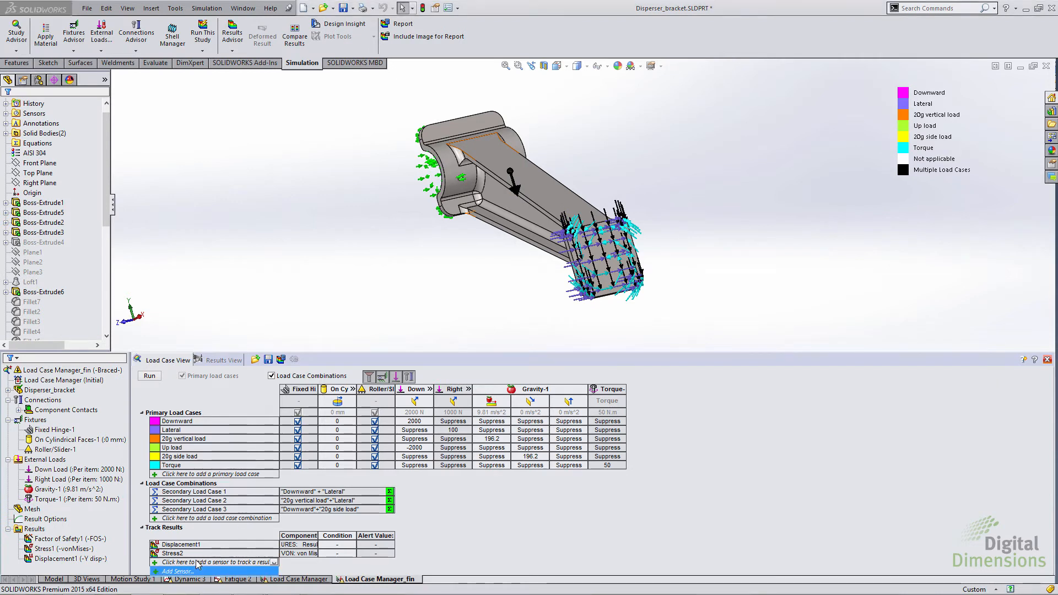
{"action": "left_click", "coordinate": [175, 571]}
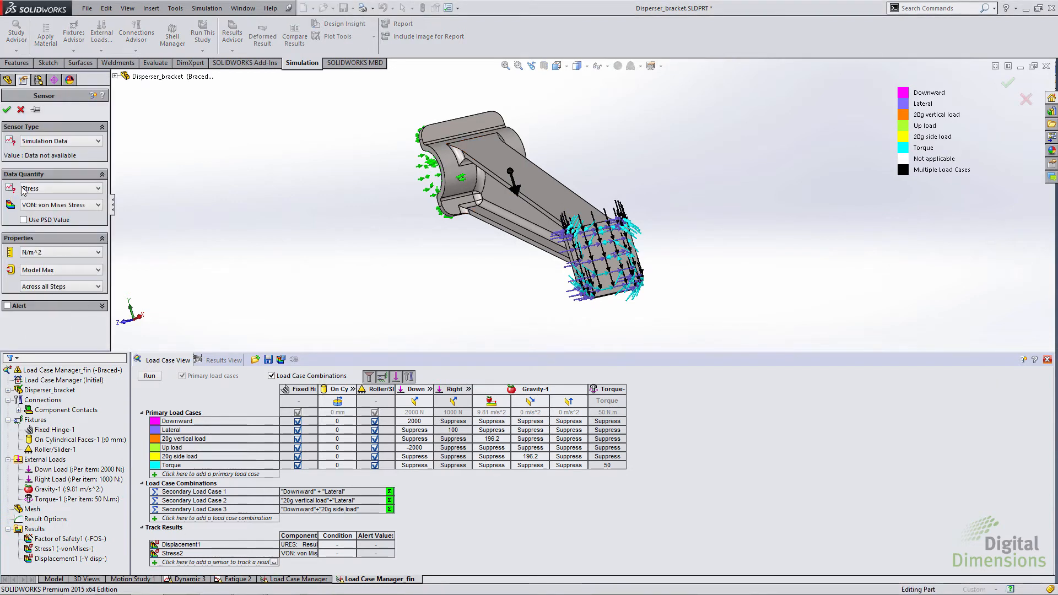
{"action": "left_click", "coordinate": [6, 110]}
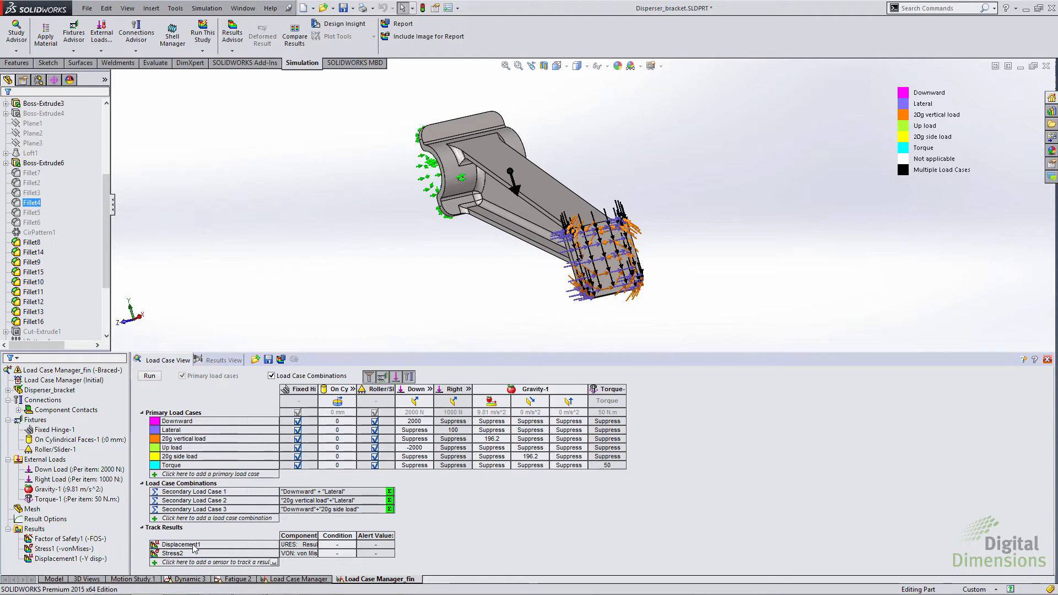
Run all load cases and view the displacement plots for Lateral, 20g vertical load, Up load, 20g side load and Torque.
{"action": "left_click", "coordinate": [150, 376]}
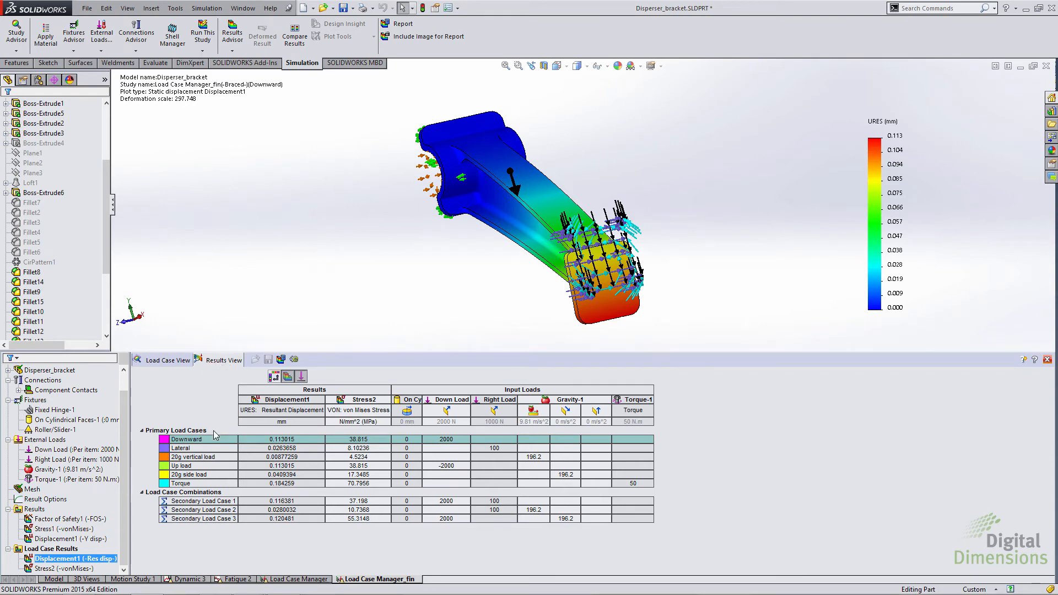
{"action": "left_click", "coordinate": [186, 448]}
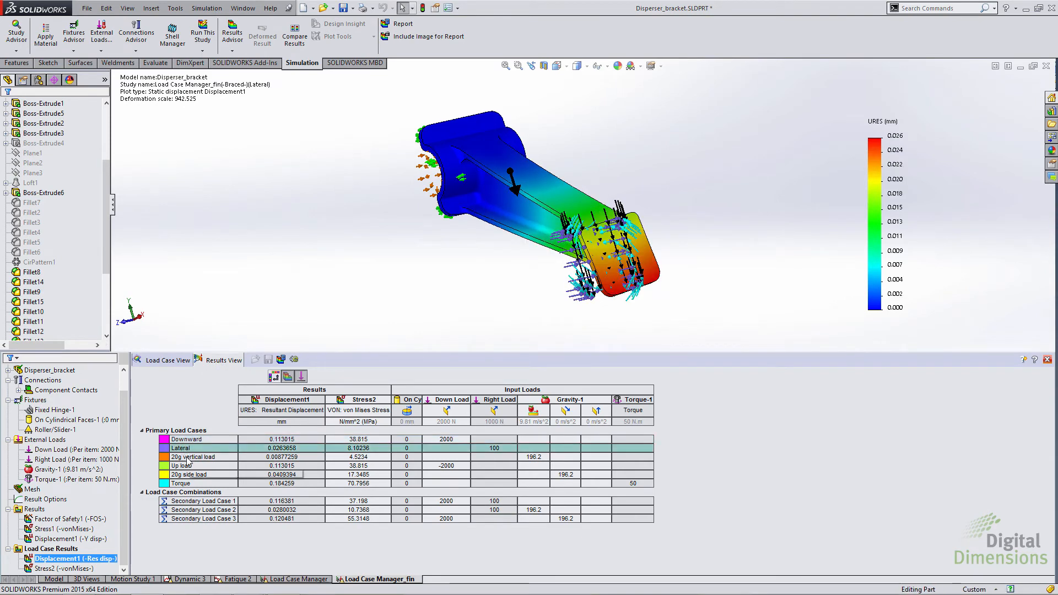
{"action": "left_click", "coordinate": [187, 458]}
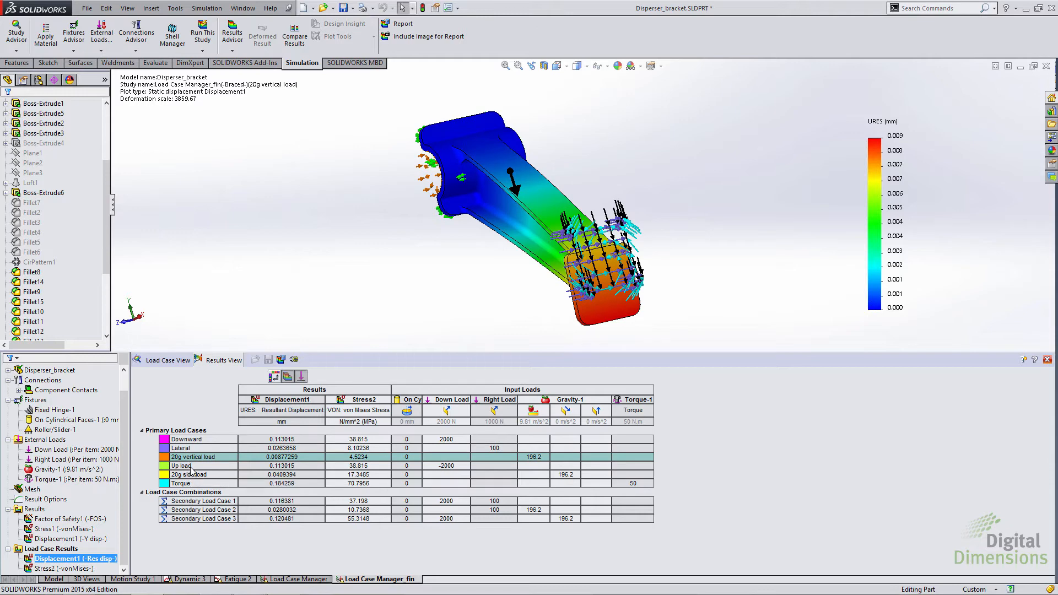
{"action": "left_click", "coordinate": [190, 467]}
{"action": "left_click", "coordinate": [190, 475]}
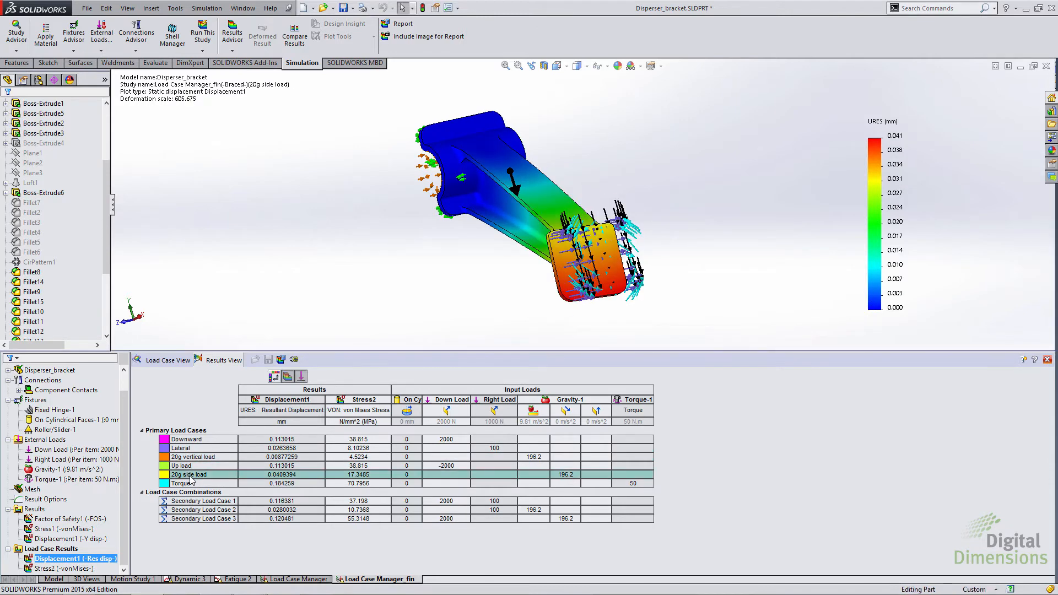
{"action": "left_click", "coordinate": [191, 483]}
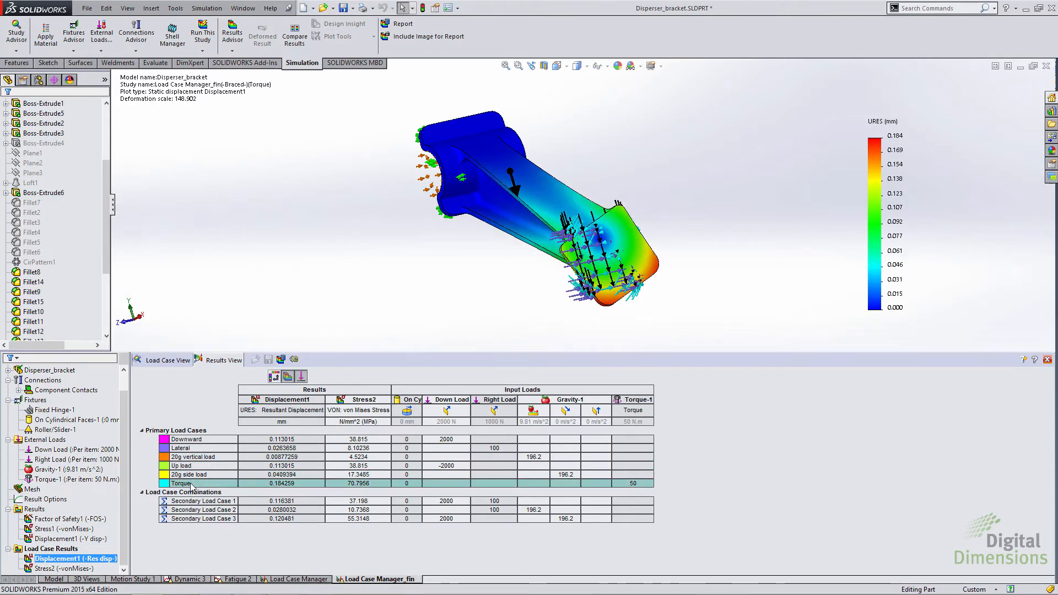
View the Stress2 von Mises plots for 20g side load, Up load, 20g vertical load, Lateral and Downward, then close the load case manager.
{"action": "left_click", "coordinate": [38, 568], "text": "ctrl"}
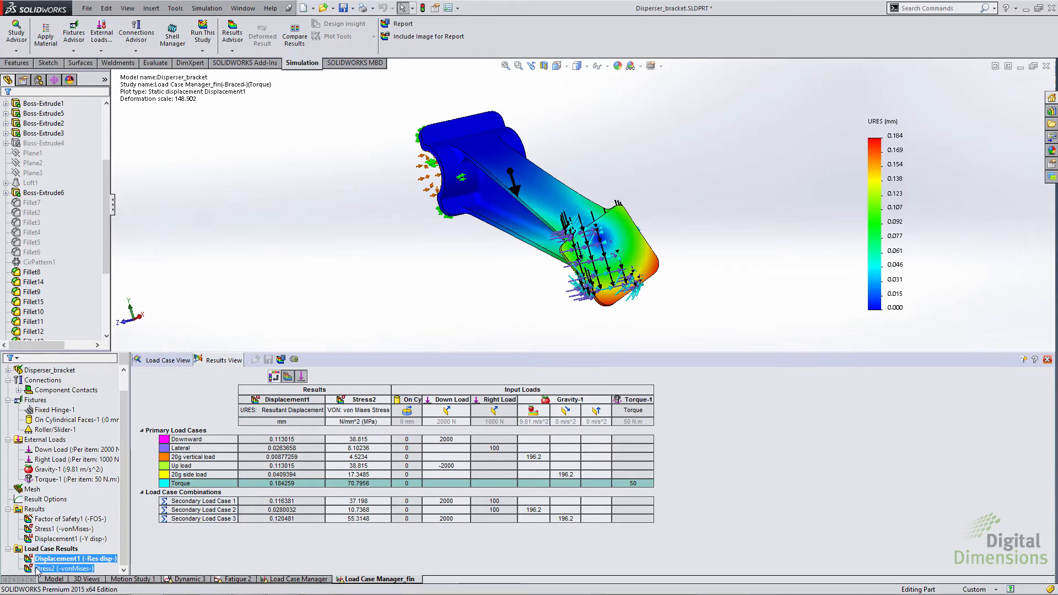
{"action": "double_click", "coordinate": [37, 568]}
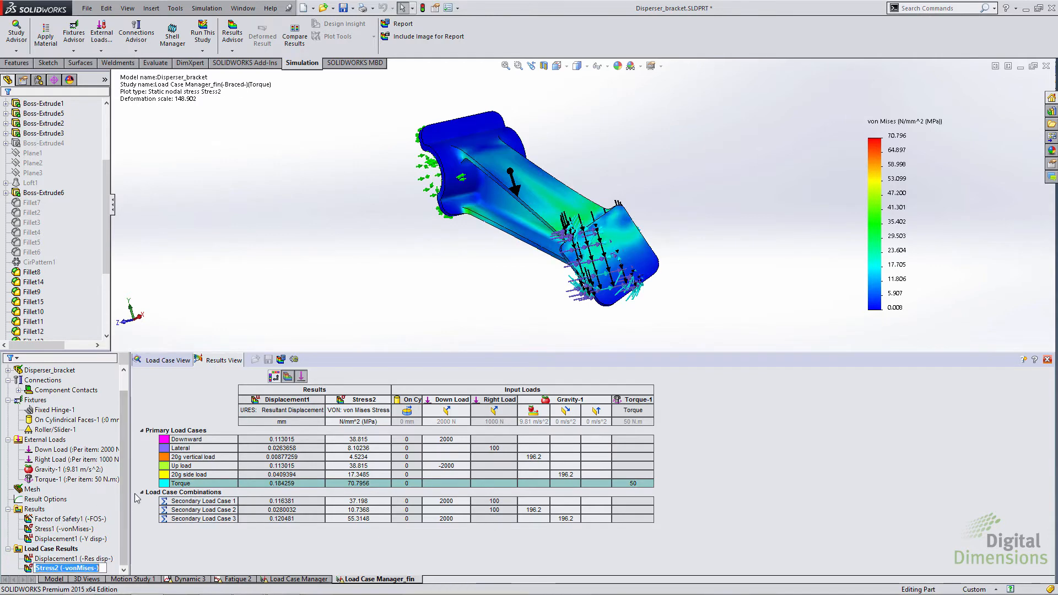
{"action": "left_click", "coordinate": [183, 474]}
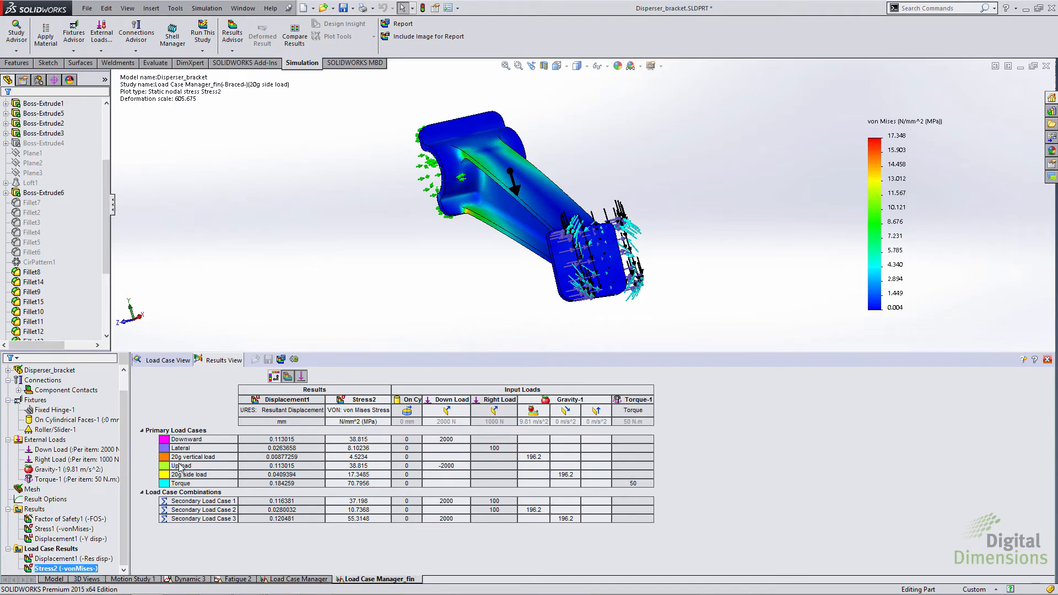
{"action": "left_click", "coordinate": [181, 467]}
{"action": "left_click", "coordinate": [180, 457]}
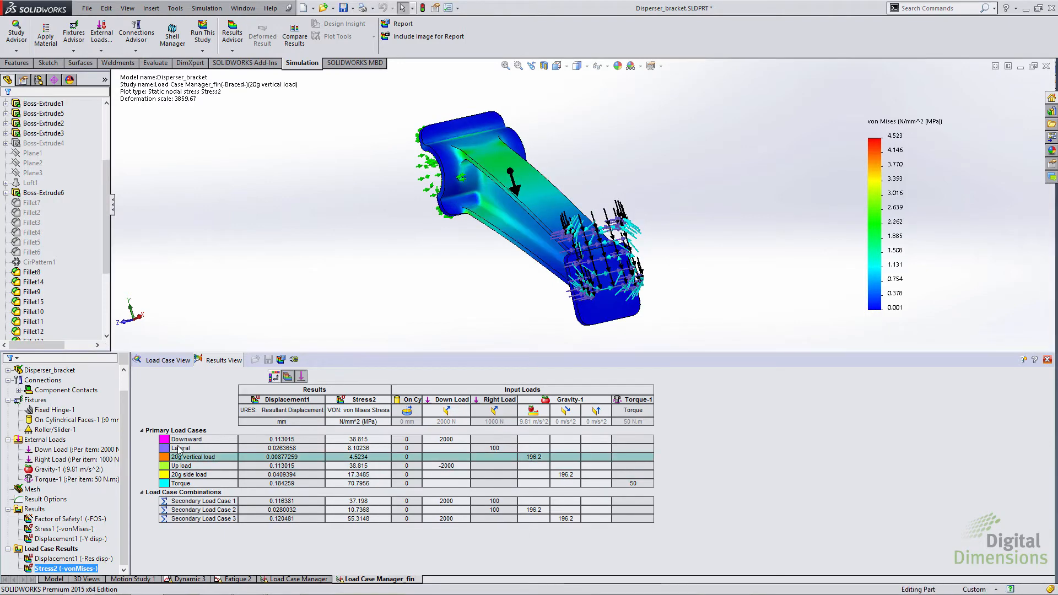
{"action": "left_click", "coordinate": [179, 448]}
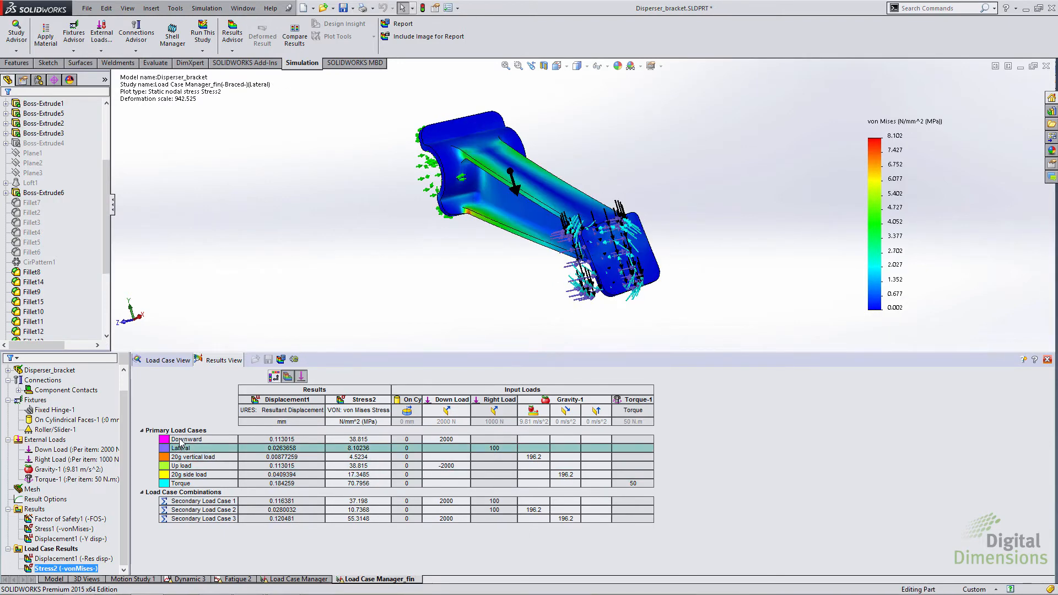
{"action": "left_click", "coordinate": [181, 440]}
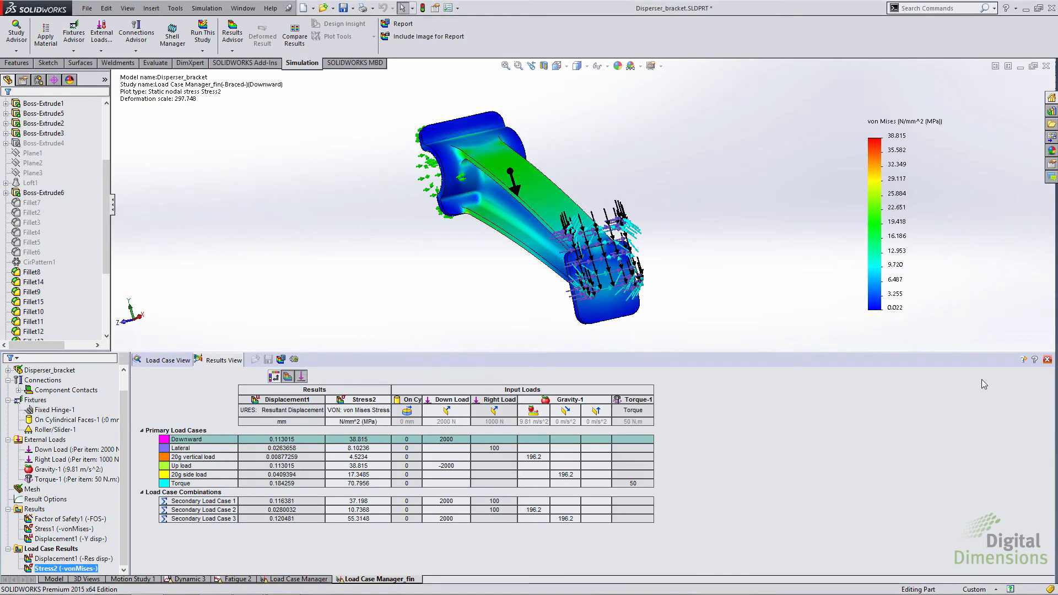
{"action": "left_click", "coordinate": [1047, 359]}
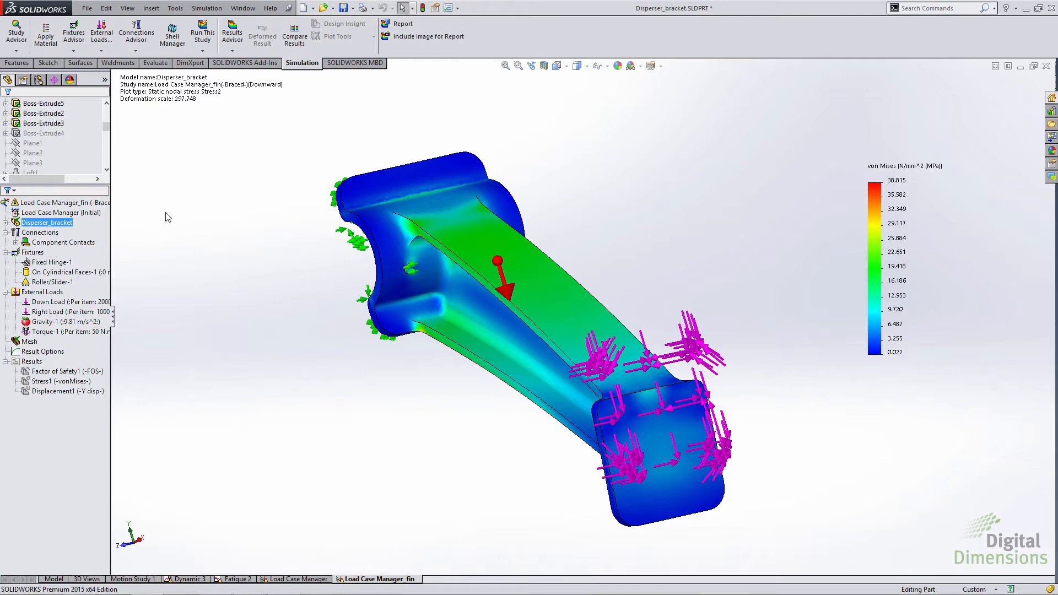
Apply the favorite material ABS PC to SolidBody 1 of the Disperser_bracket in the study.
{"action": "left_click", "coordinate": [6, 222]}
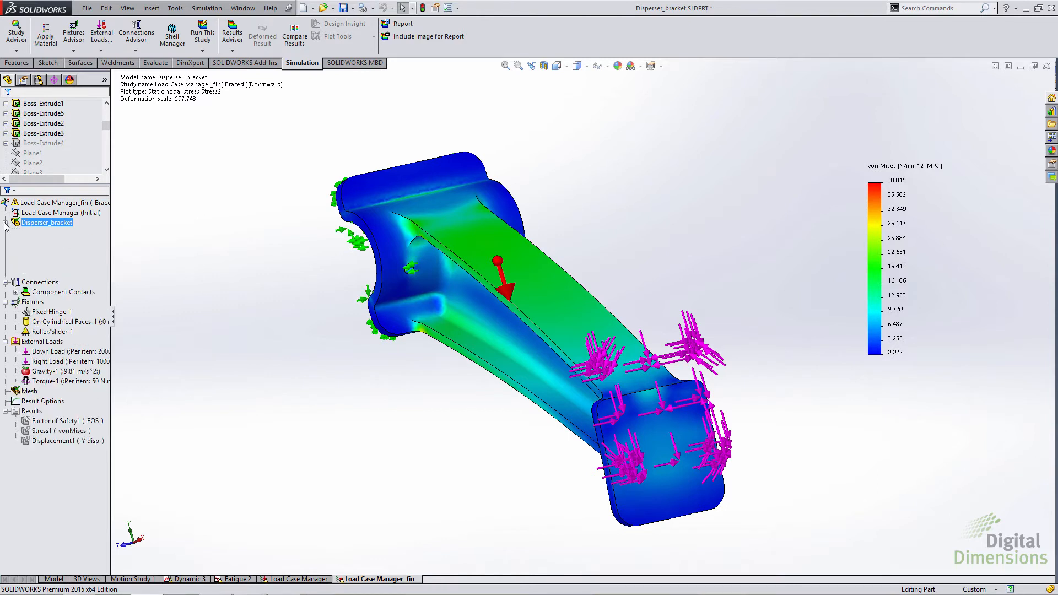
{"action": "right_click", "coordinate": [40, 234]}
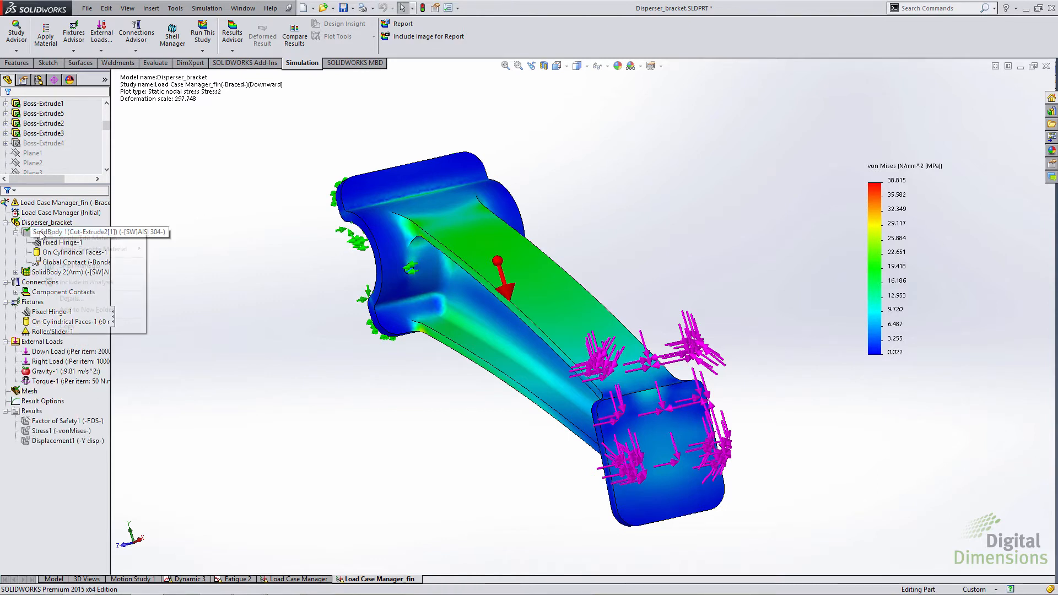
{"action": "mouse_move", "coordinate": [67, 251]}
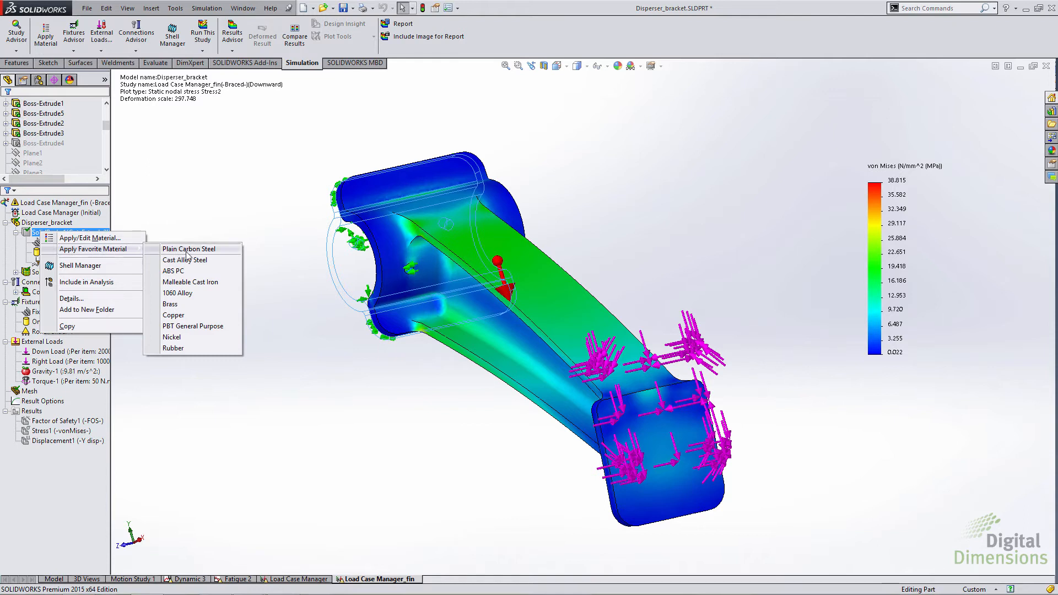
{"action": "left_click", "coordinate": [185, 270]}
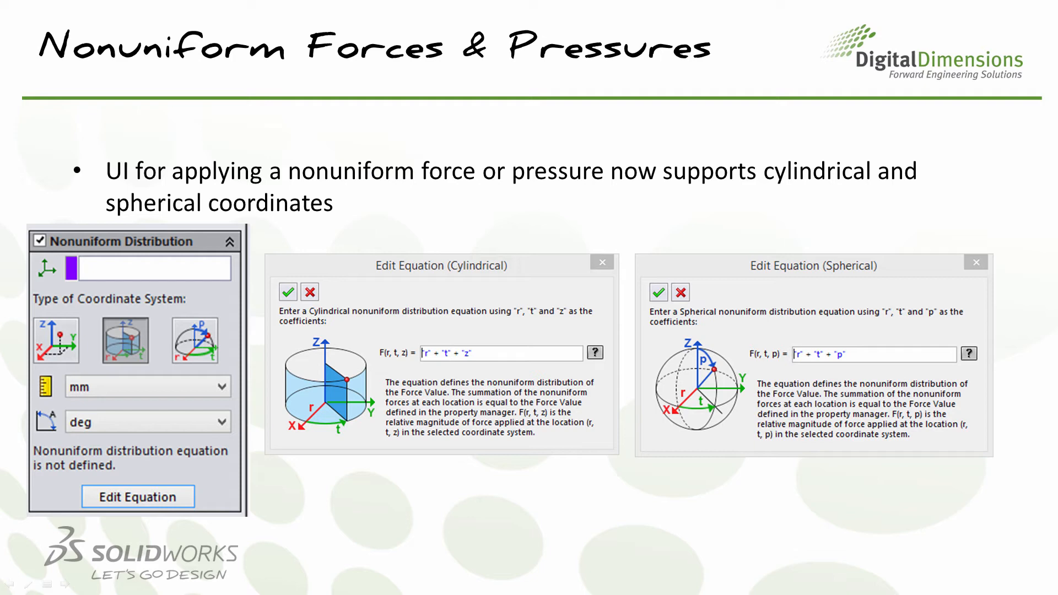
Switch to the Pressure vessel assembly and mesh the partially completed study with the default mesh density.
{"action": "left_click", "coordinate": [969, 304]}
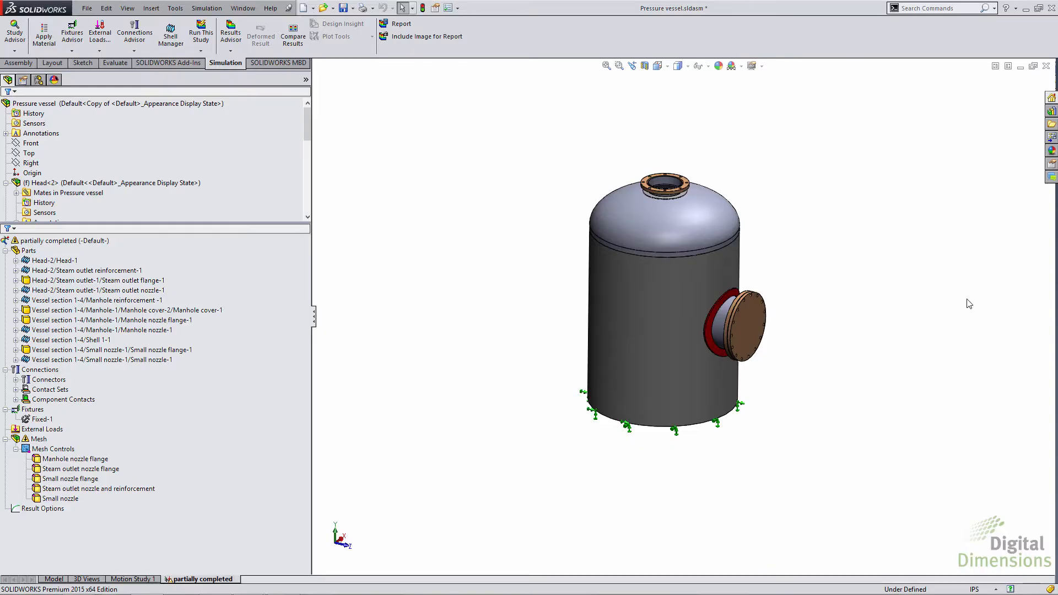
{"action": "left_click", "coordinate": [29, 441]}
{"action": "right_click", "coordinate": [27, 448]}
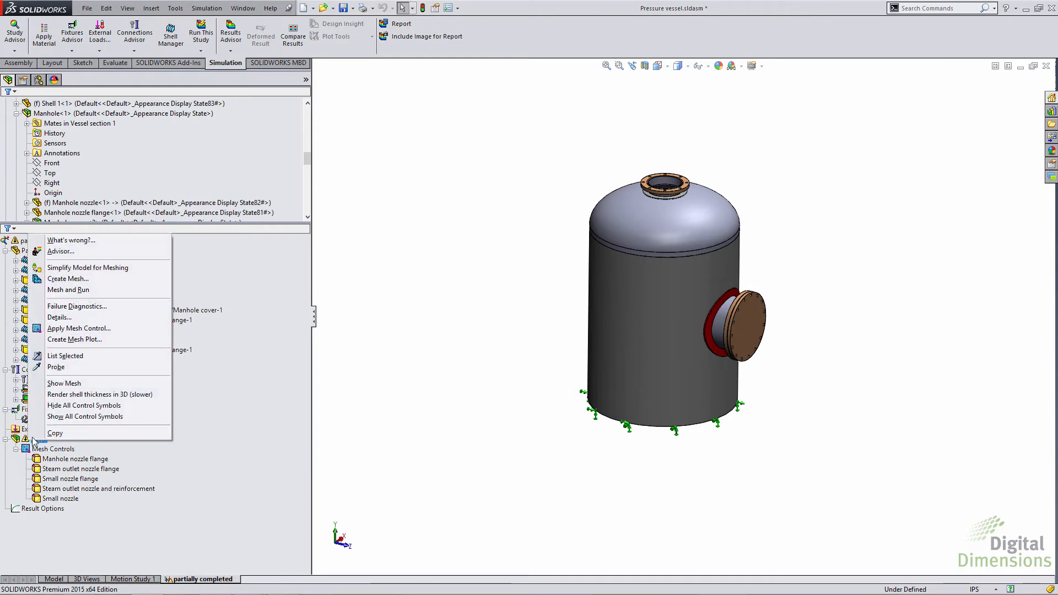
{"action": "left_click", "coordinate": [79, 279]}
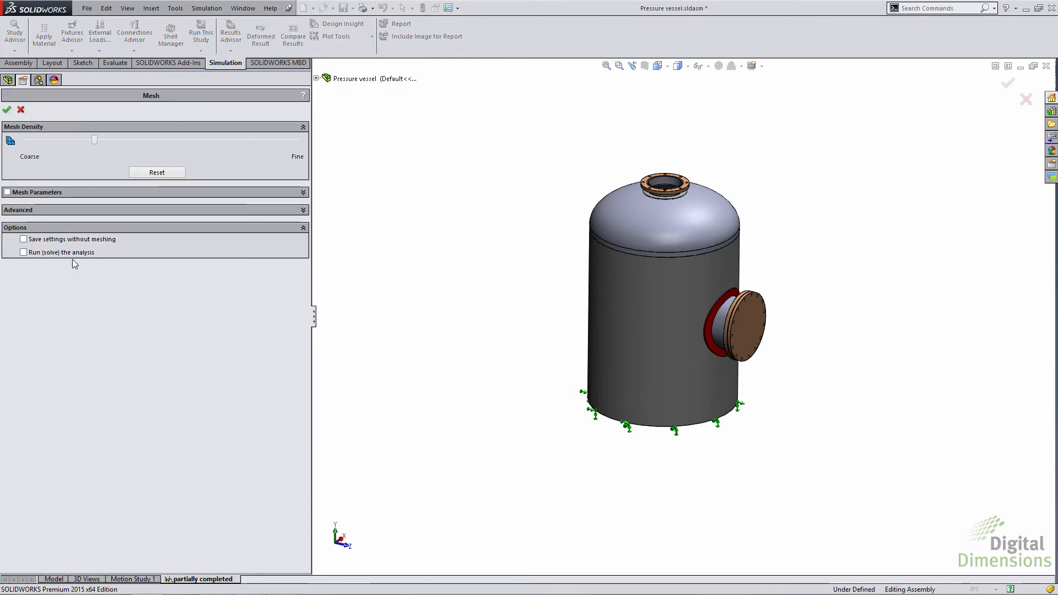
{"action": "left_click", "coordinate": [6, 110]}
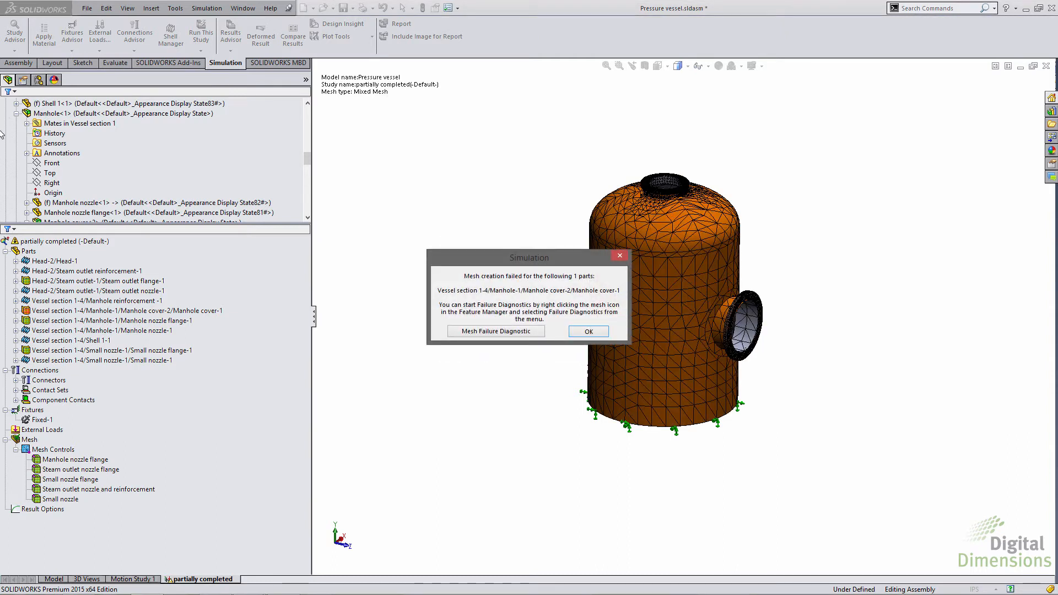
Open the mesh failure diagnostics, examine the failed bodies and the mesh for all bodies, and select Face-1 of the manhole cover.
{"action": "left_click", "coordinate": [505, 331]}
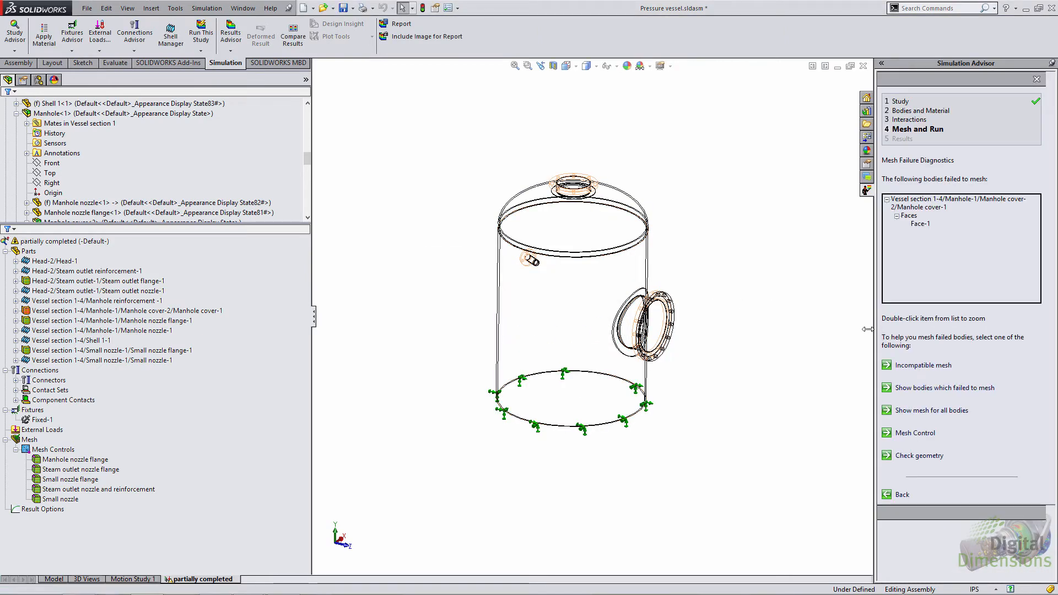
{"action": "left_click_drag", "start_coordinate": [874, 329], "coordinate": [787, 339]}
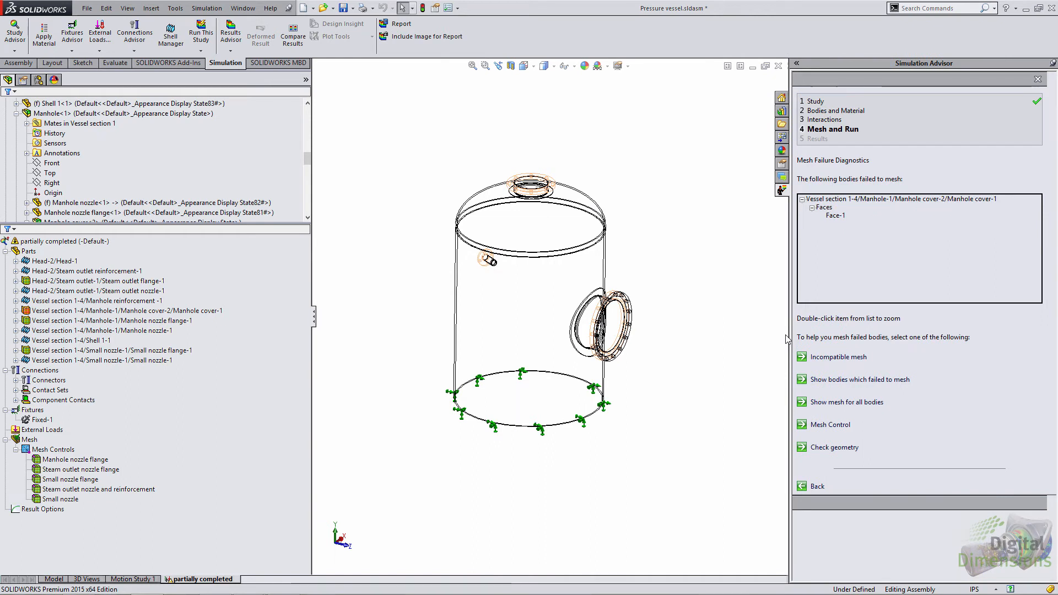
{"action": "left_click", "coordinate": [839, 382]}
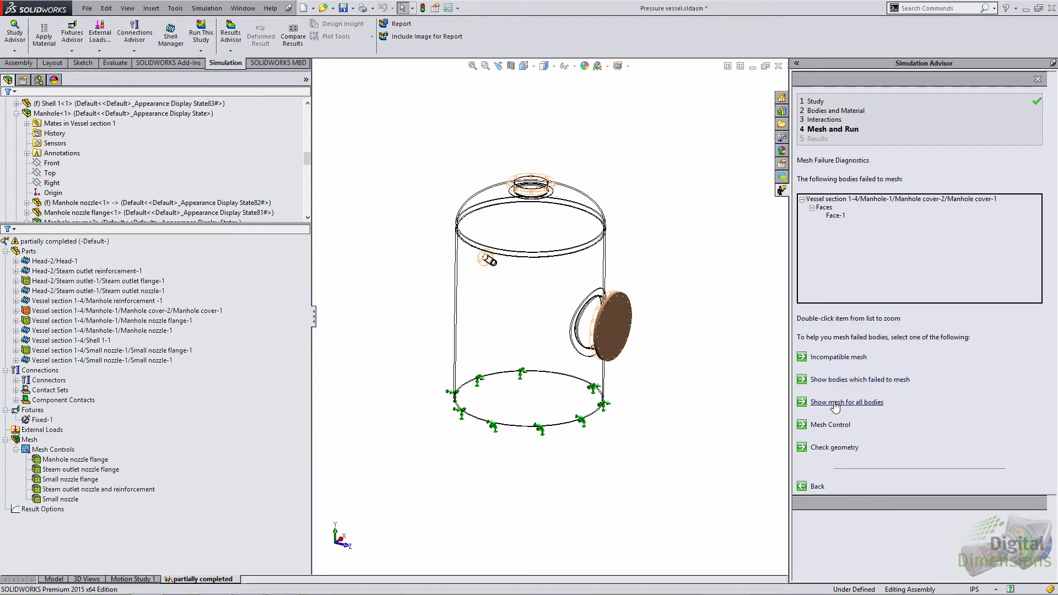
{"action": "left_click", "coordinate": [836, 403]}
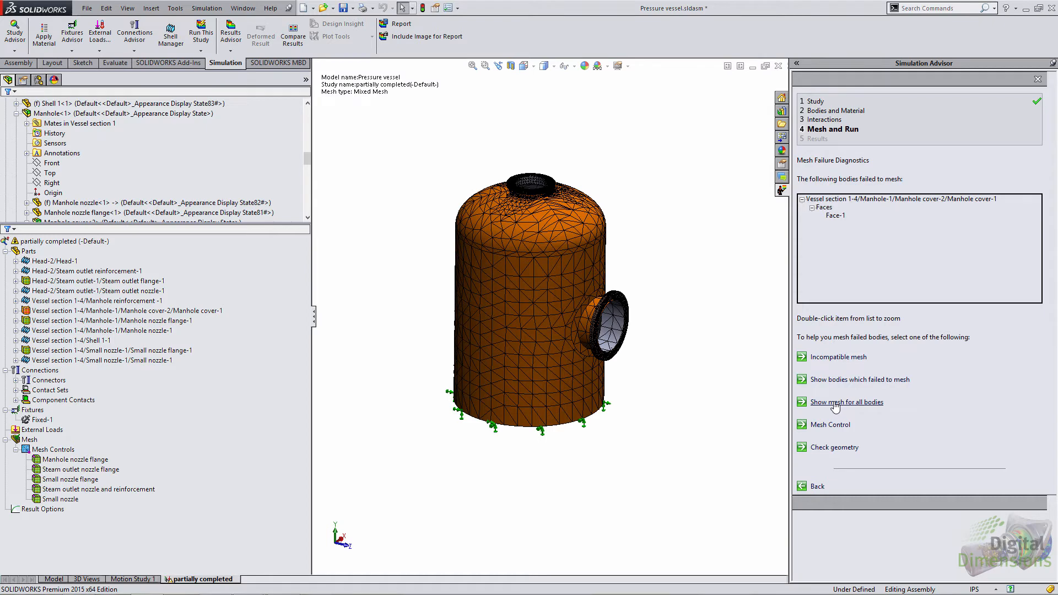
{"action": "left_click", "coordinate": [836, 217]}
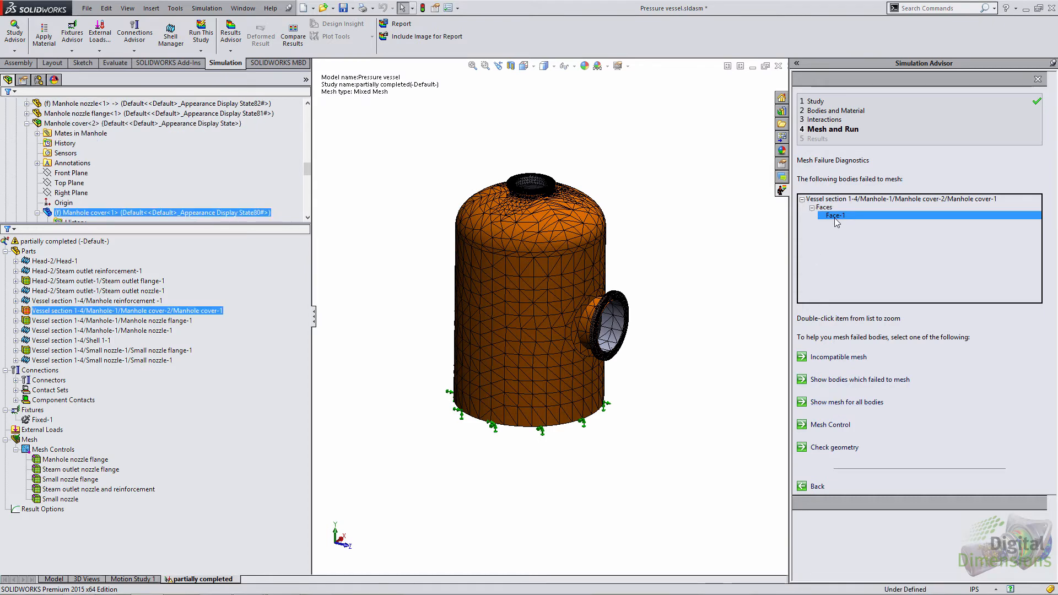
{"action": "left_click", "coordinate": [829, 380]}
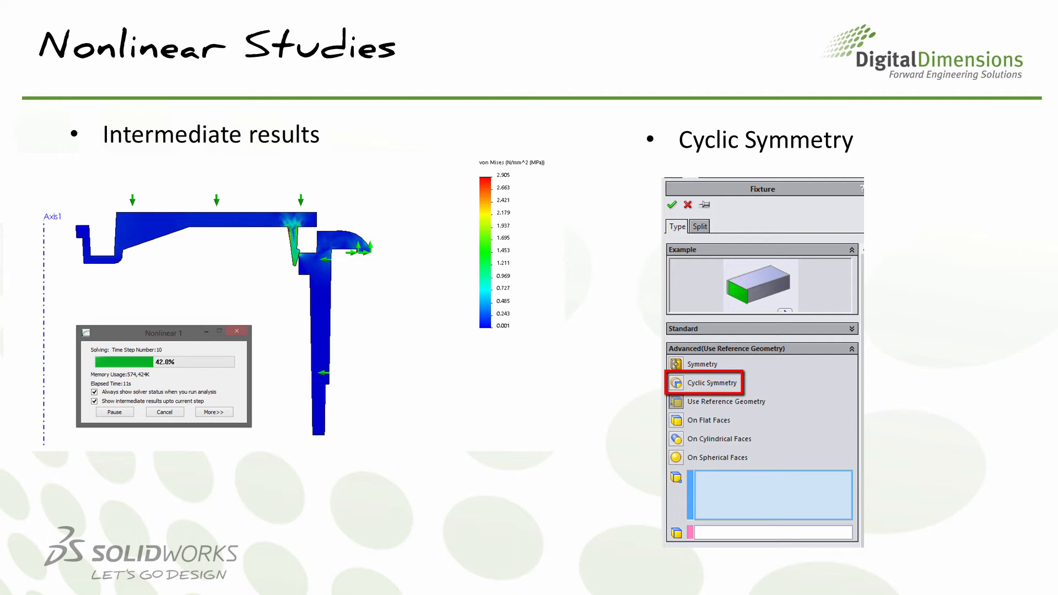
Open the Nonlinear 1 study of Cap_insert and check the intermediate results setting in the default Results options without changing it.
{"action": "key", "text": "alt+Tab"}
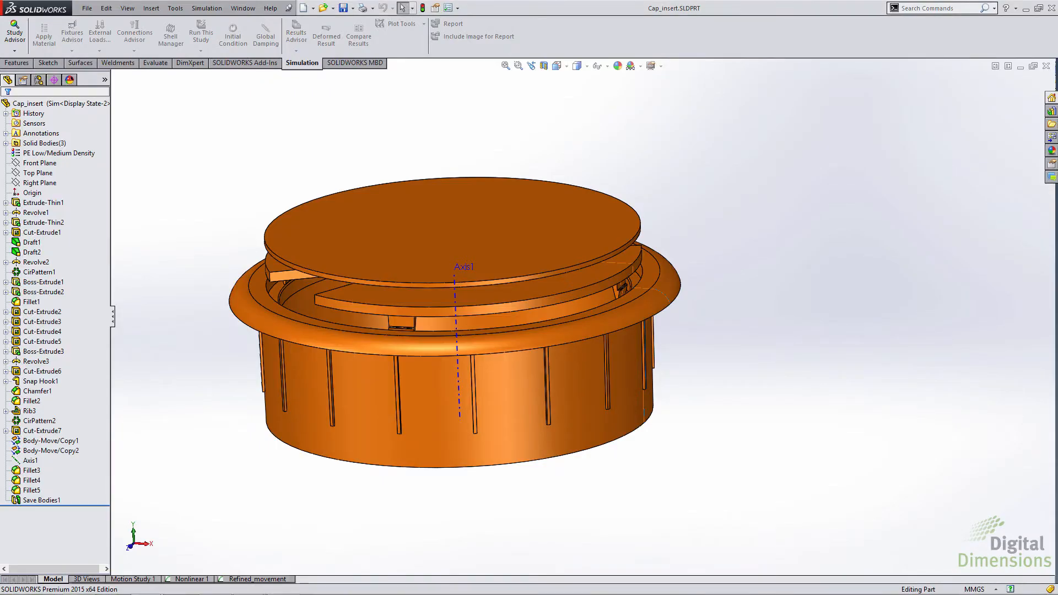
{"action": "left_click", "coordinate": [191, 579]}
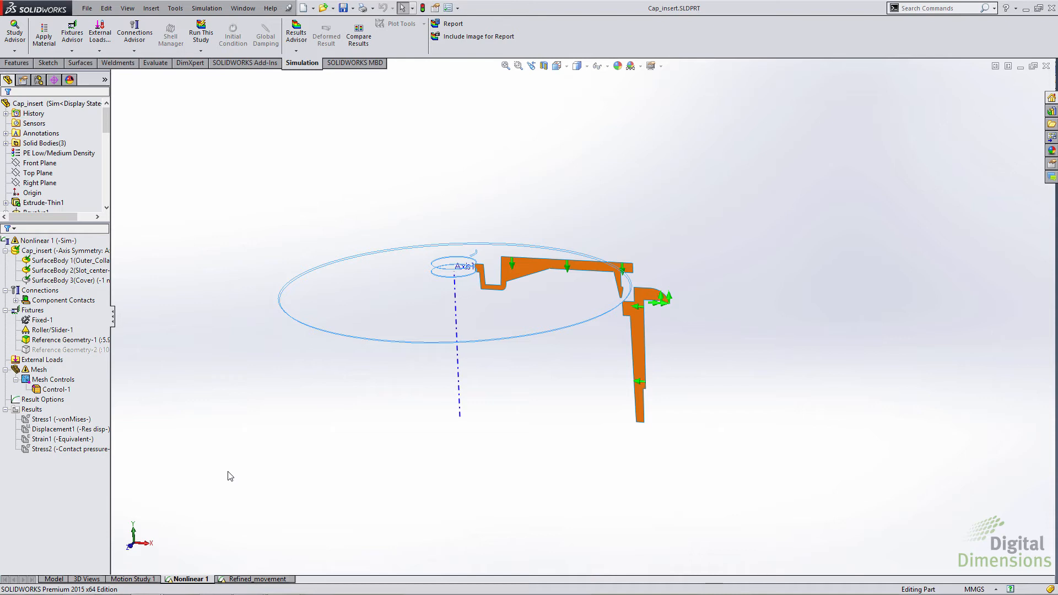
{"action": "left_click", "coordinate": [206, 8]}
{"action": "left_click", "coordinate": [221, 260]}
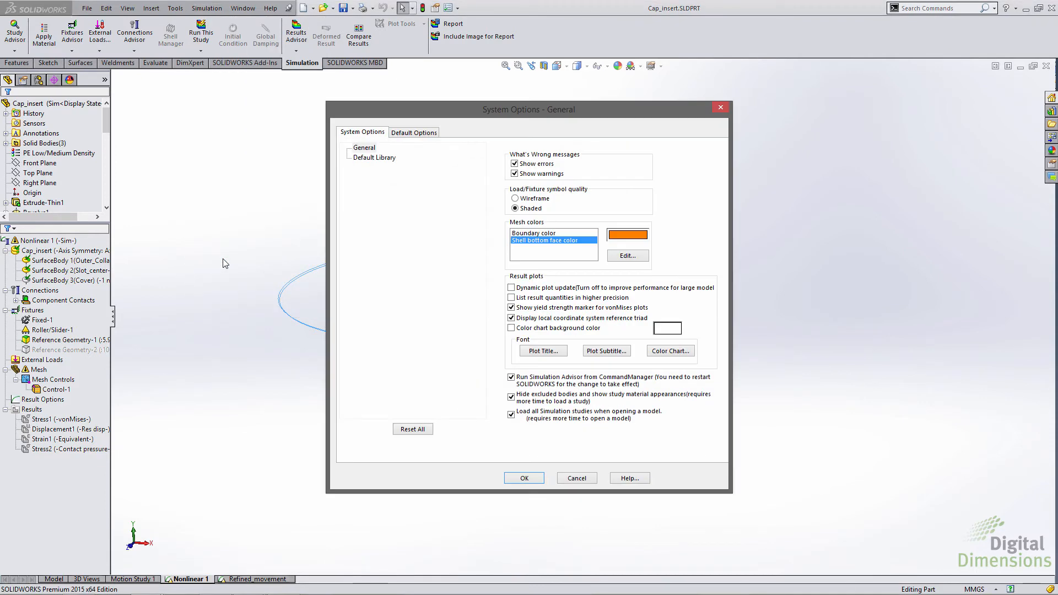
{"action": "left_click", "coordinate": [400, 133]}
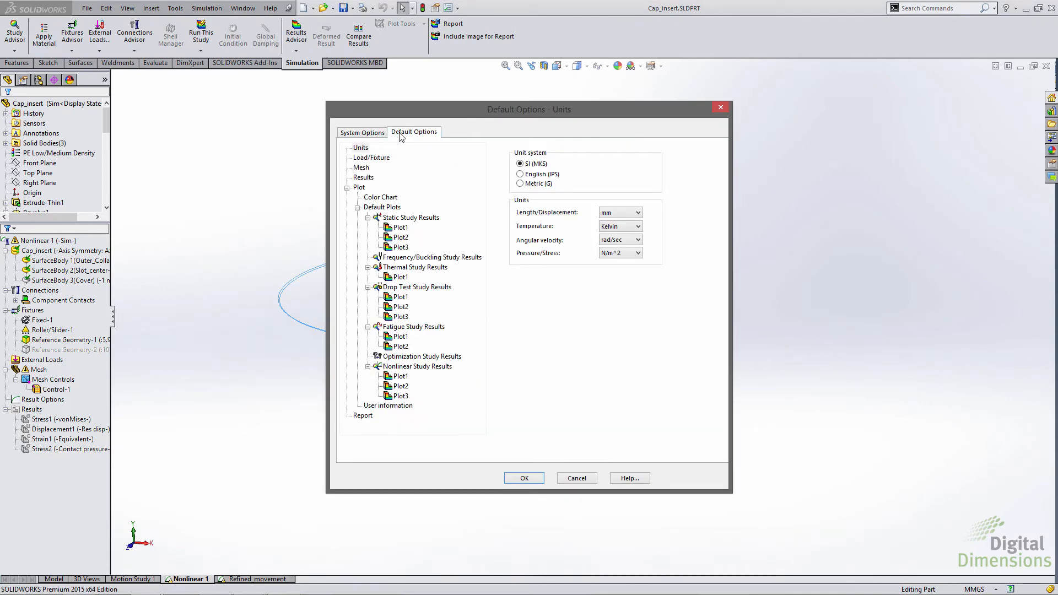
{"action": "left_click", "coordinate": [368, 177]}
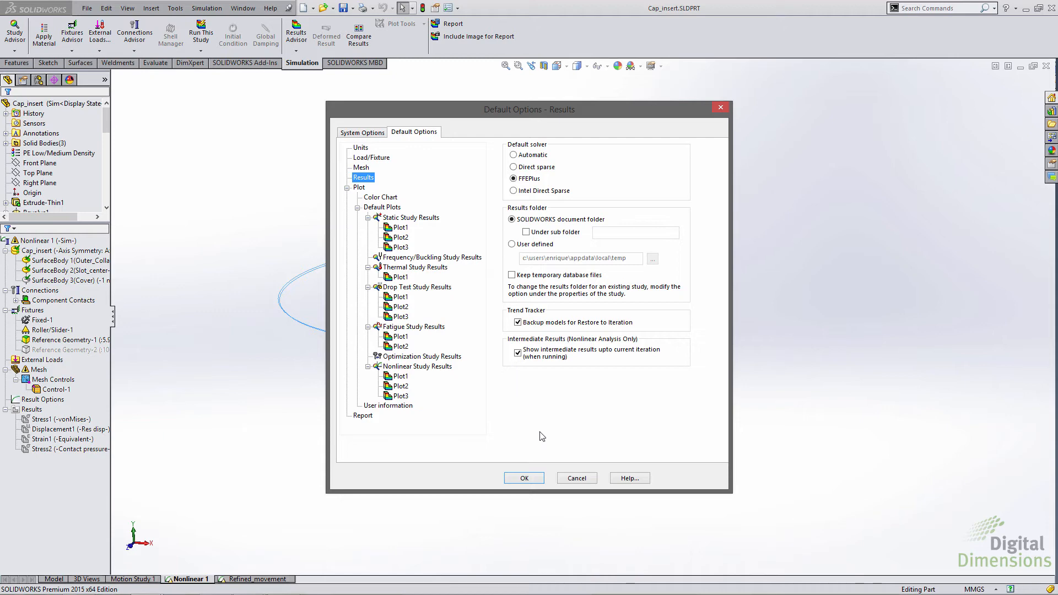
{"action": "left_click", "coordinate": [575, 478]}
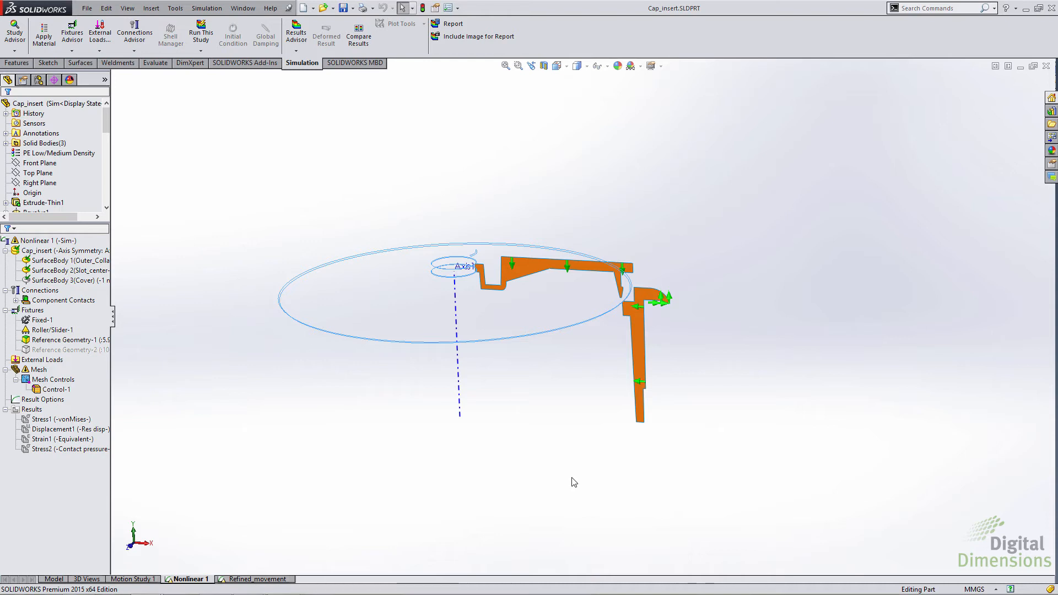
Orient the cap section to the front view and run the Nonlinear 1 study, continuing despite the missing initial contact.
{"action": "key", "text": "ctrl+1"}
{"action": "left_click", "coordinate": [73, 242]}
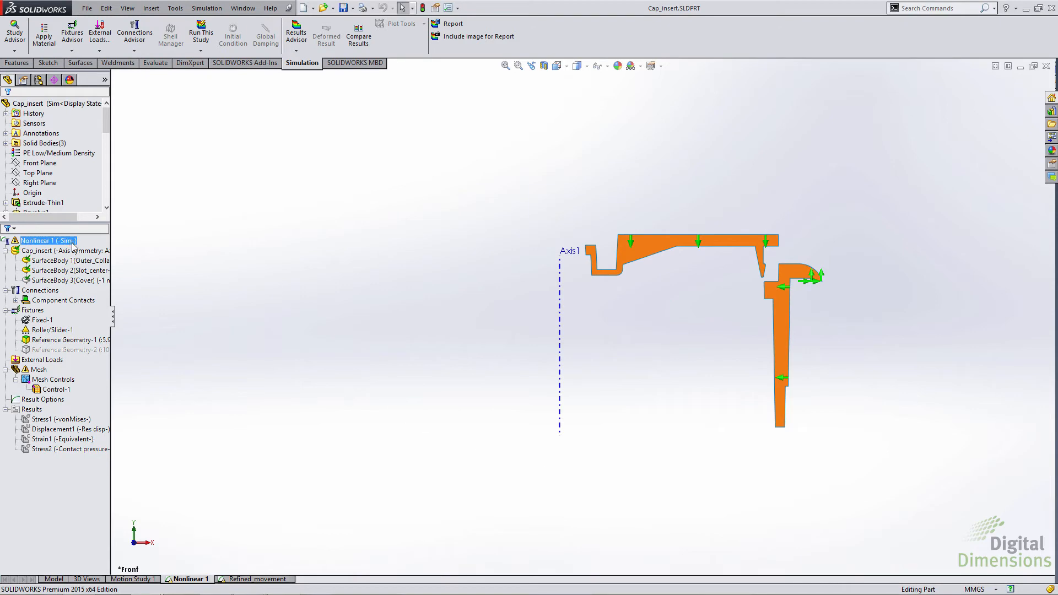
{"action": "right_click", "coordinate": [72, 247]}
{"action": "left_click", "coordinate": [105, 258]}
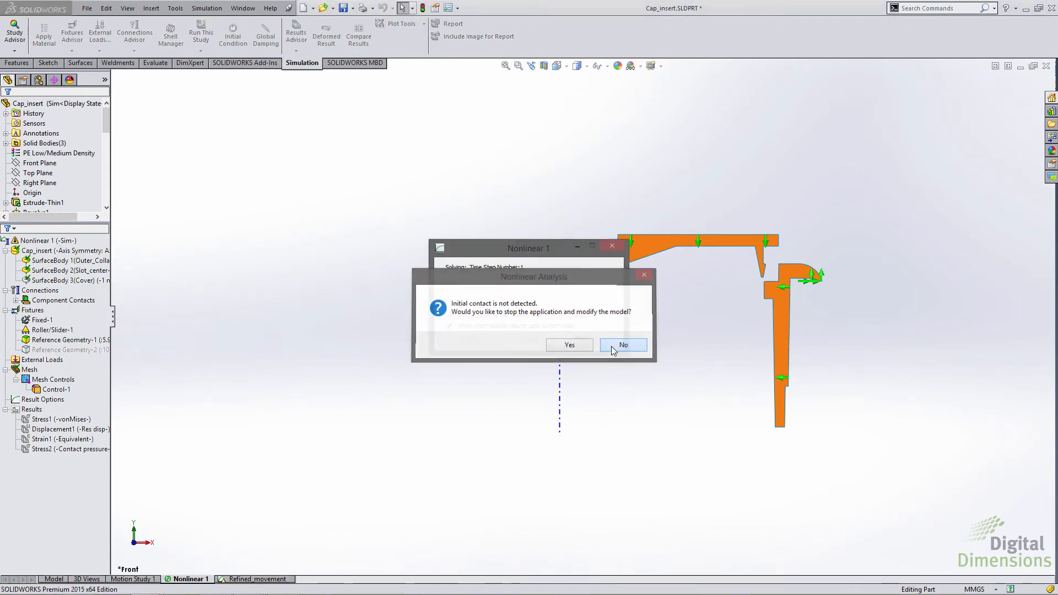
{"action": "left_click", "coordinate": [612, 347]}
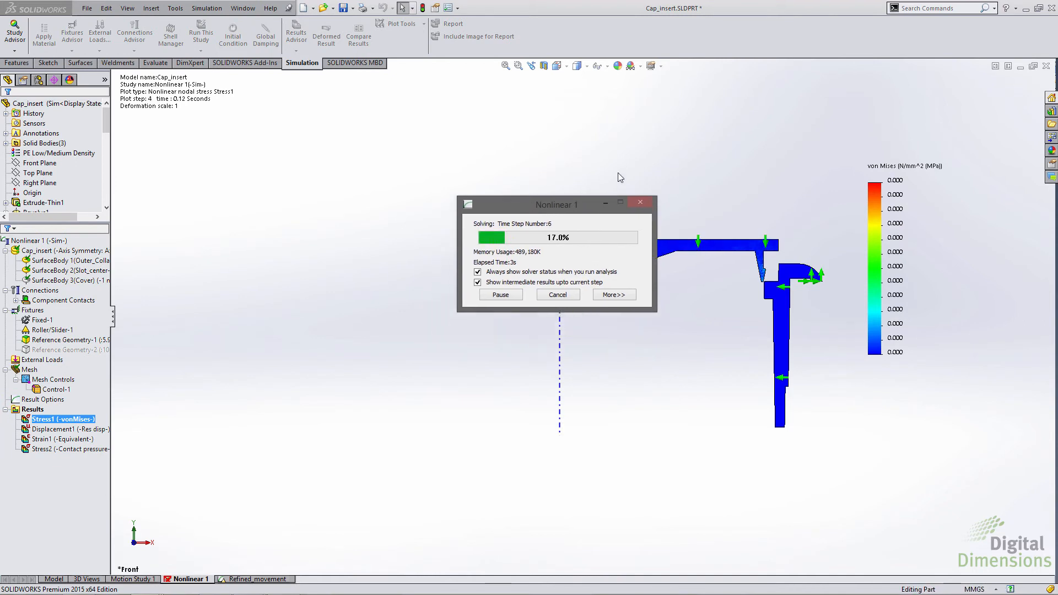
{"action": "left_click_drag", "start_coordinate": [590, 207], "coordinate": [663, 108]}
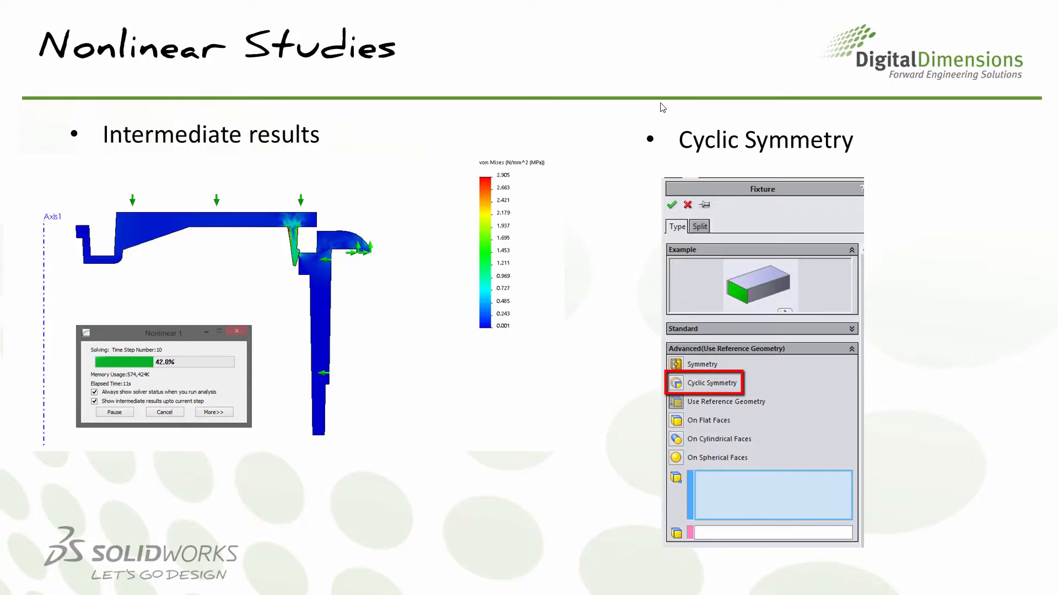
Switch to Brake_Assembly, open its Nonlinear 1 study and check the Cyclic Symmetry option among the advanced fixtures without adding one.
{"action": "key", "text": "alt+Tab"}
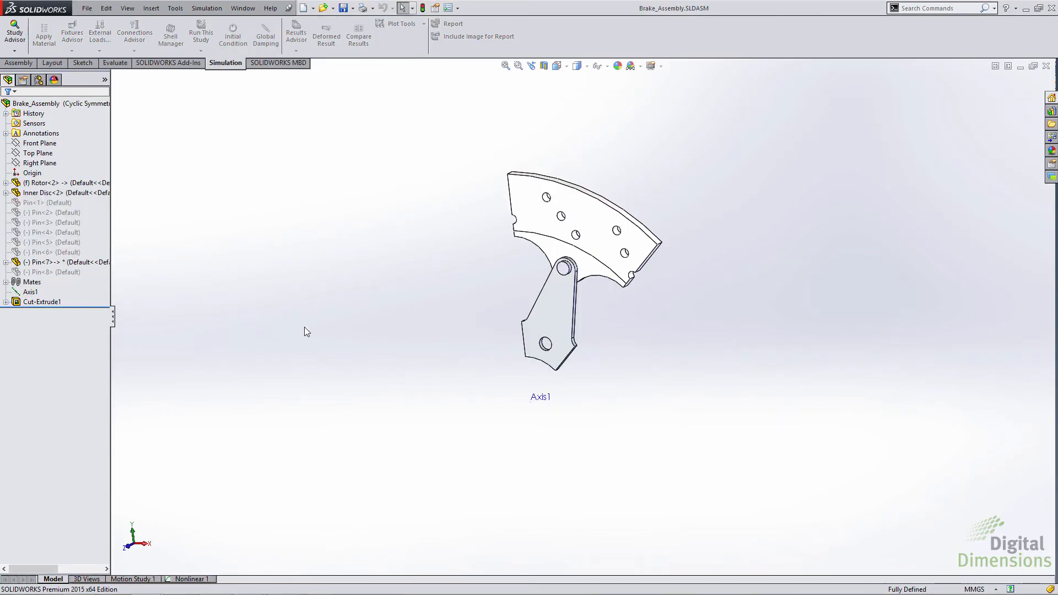
{"action": "left_click", "coordinate": [188, 579]}
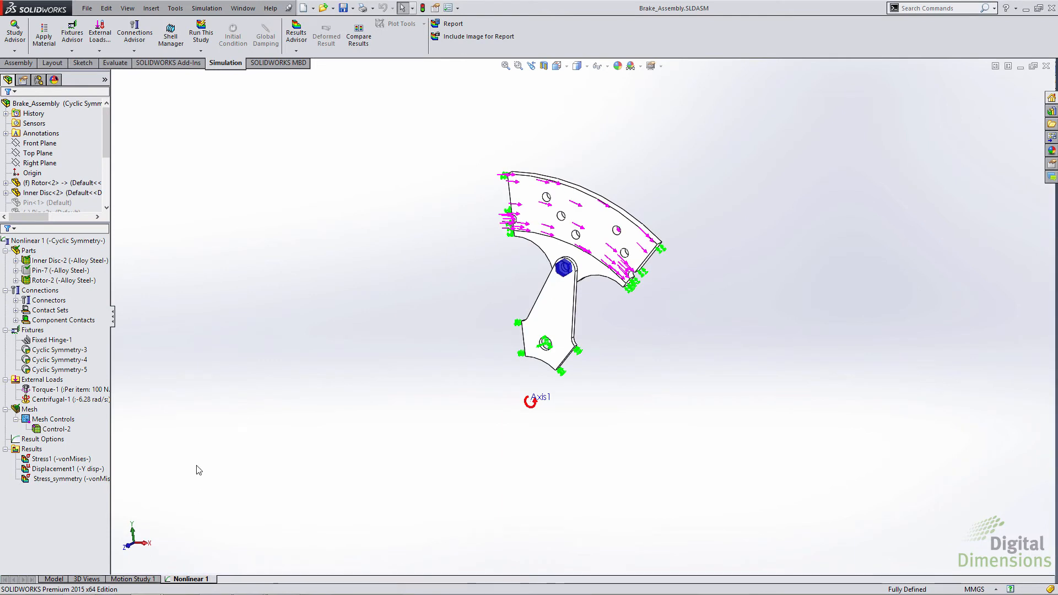
{"action": "right_click", "coordinate": [38, 330]}
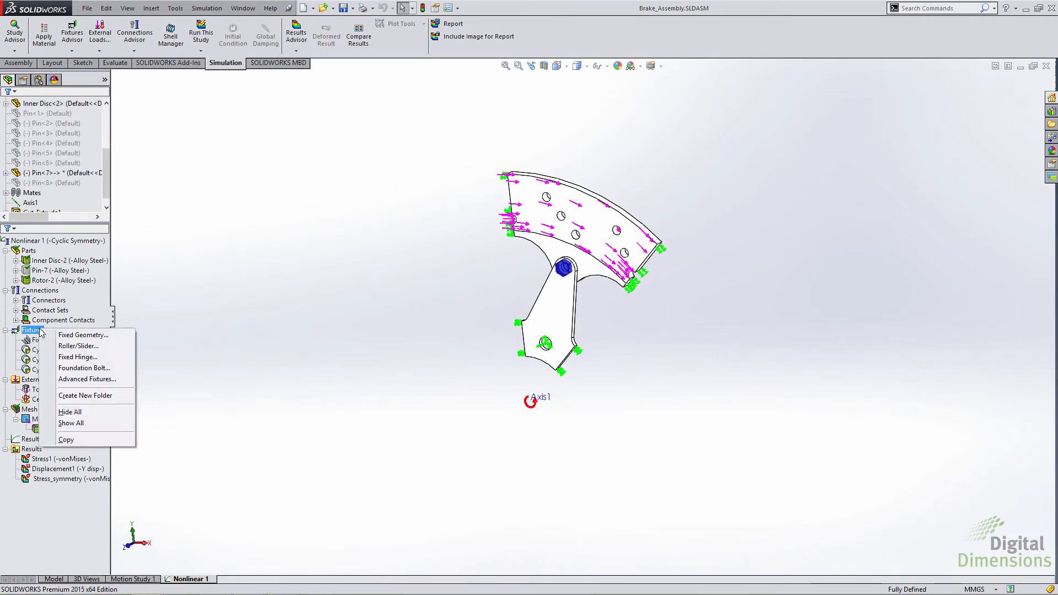
{"action": "left_click", "coordinate": [85, 379]}
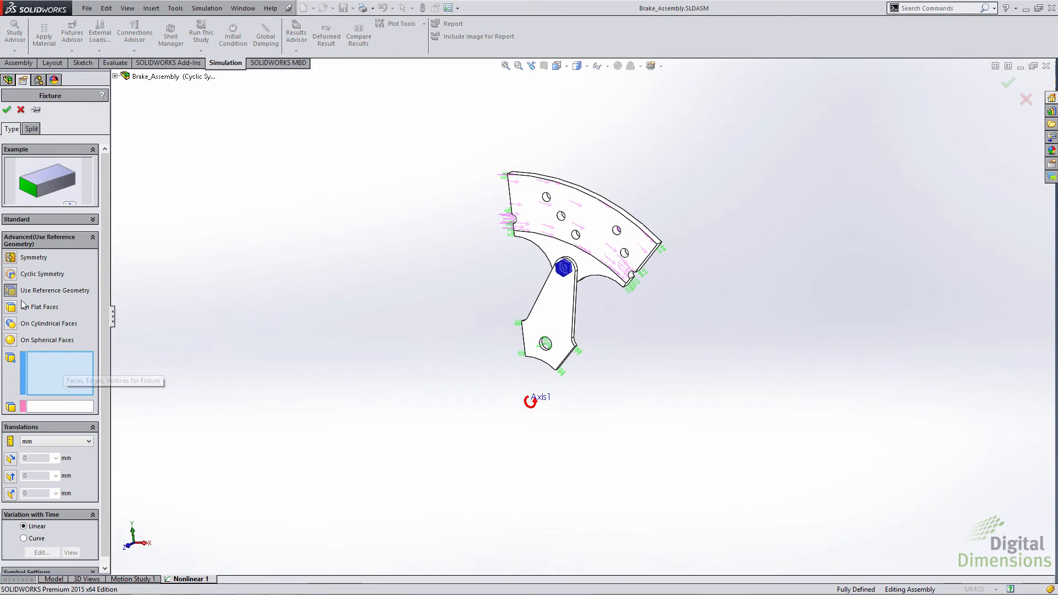
{"action": "left_click", "coordinate": [21, 110]}
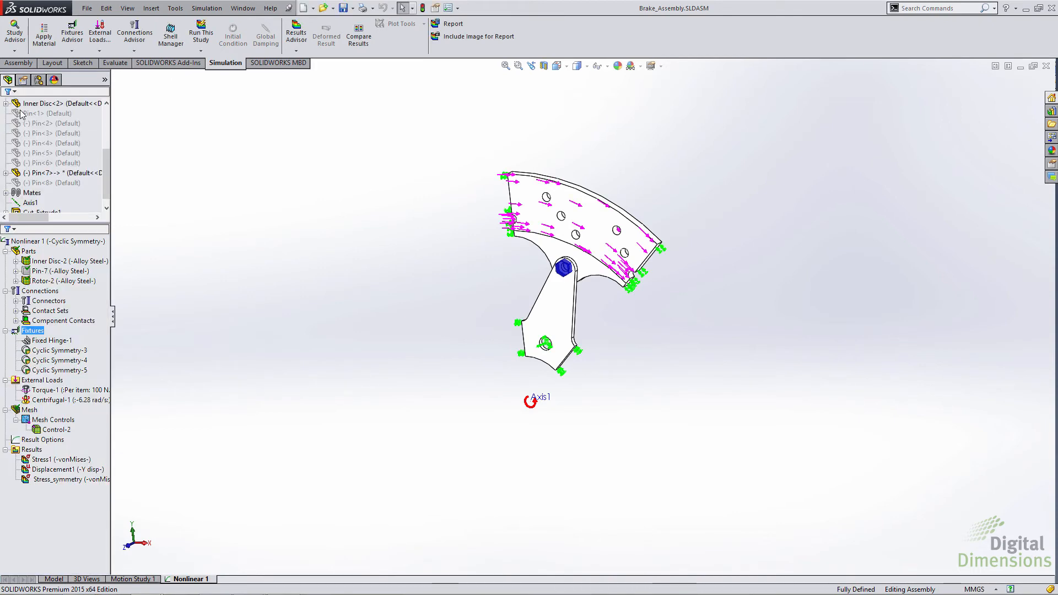
Show the Stress1 plot and enable Display symmetric results in its advanced options.
{"action": "left_click", "coordinate": [42, 459]}
{"action": "double_click", "coordinate": [42, 460]}
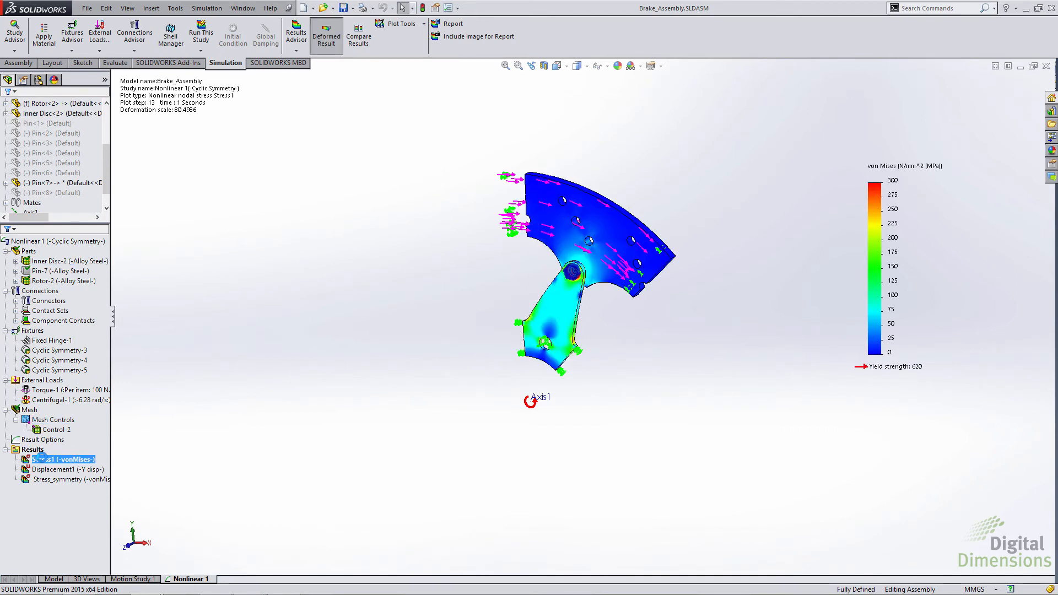
{"action": "right_click", "coordinate": [41, 458]}
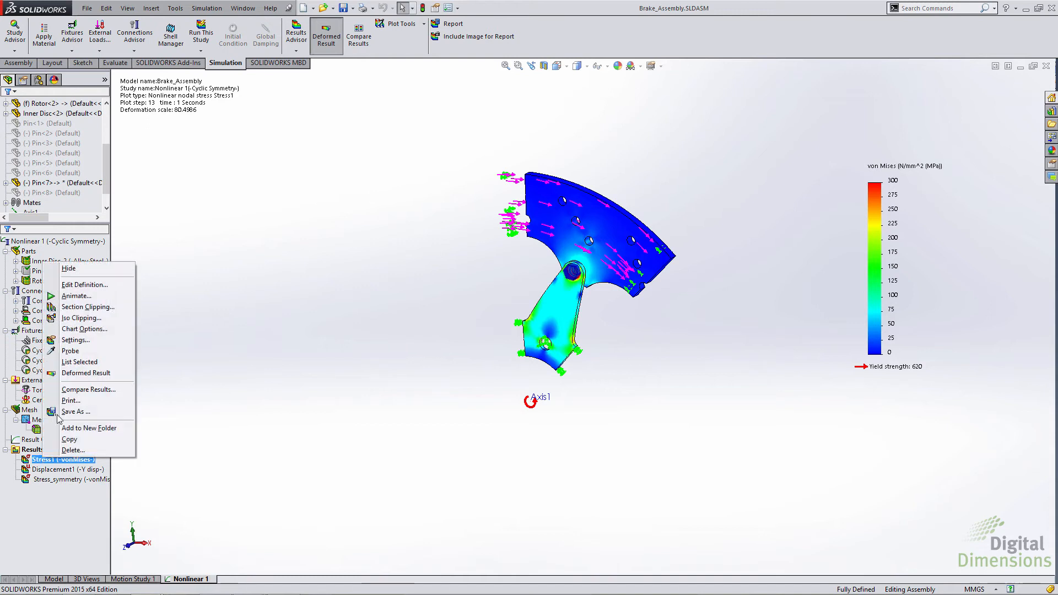
{"action": "left_click", "coordinate": [82, 289]}
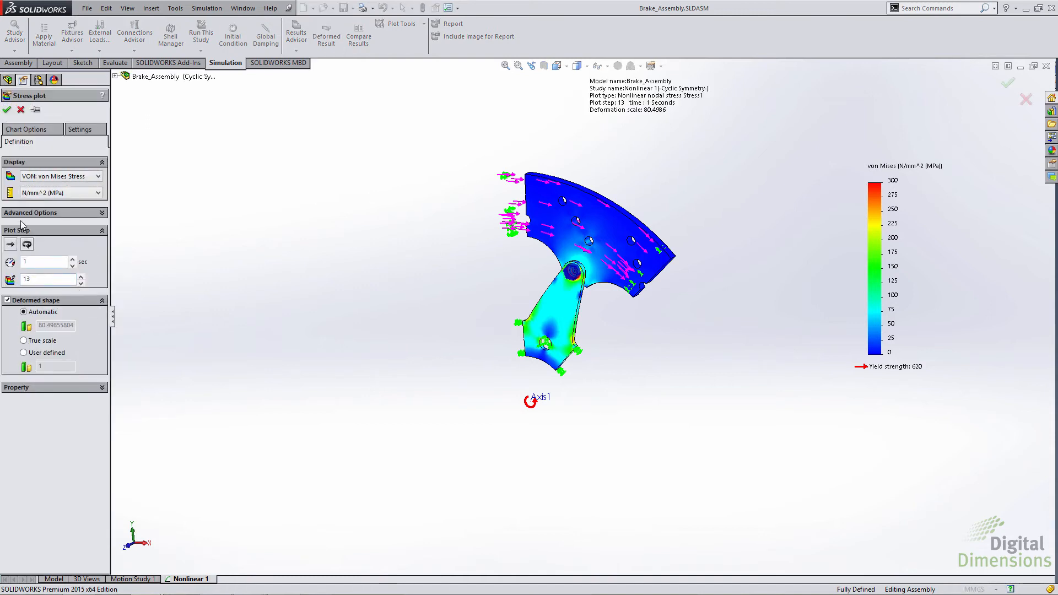
{"action": "left_click", "coordinate": [23, 214]}
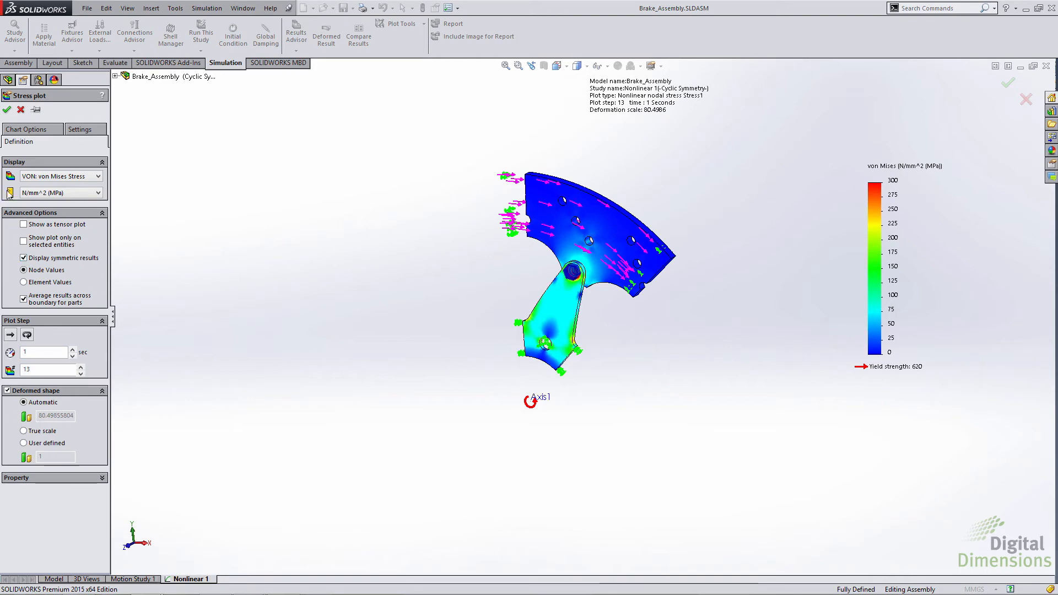
{"action": "left_click", "coordinate": [6, 109]}
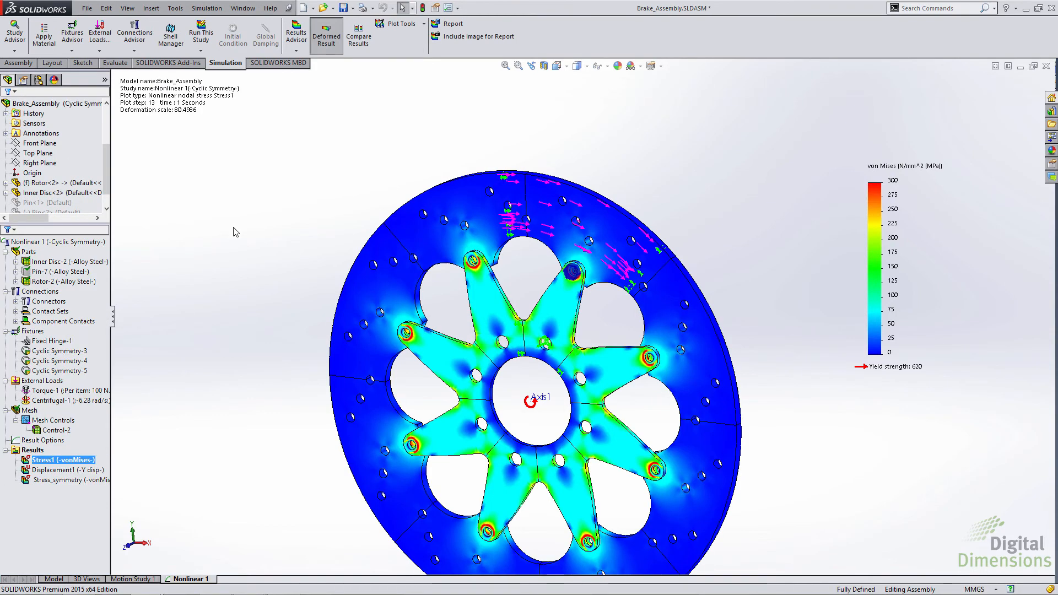
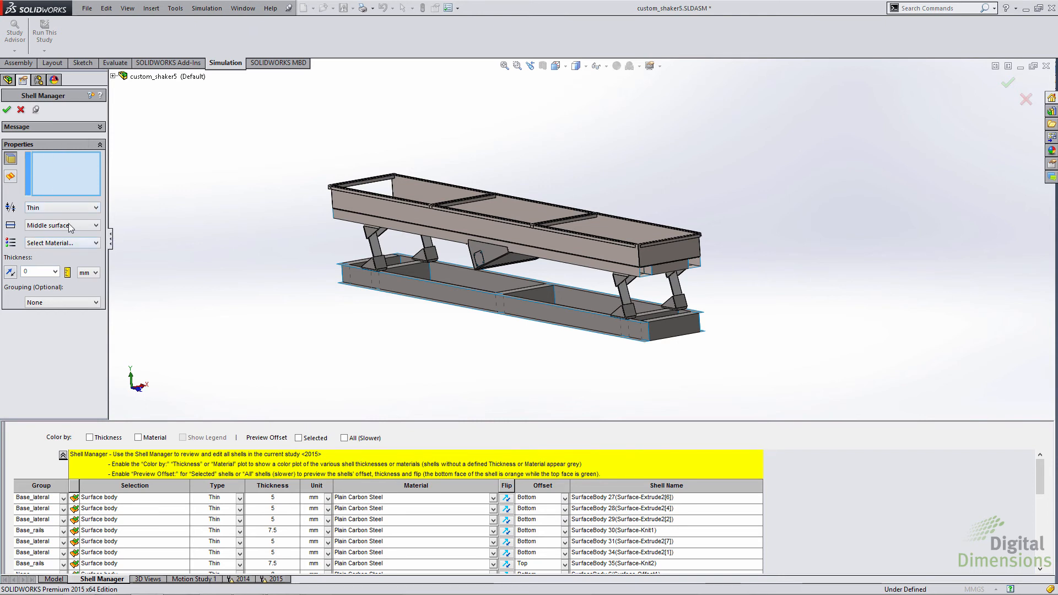
Enlarge the Shell Manager table of custom_shaker5 and highlight its first two Base_lateral surface bodies in the model.
{"action": "left_click", "coordinate": [110, 238]}
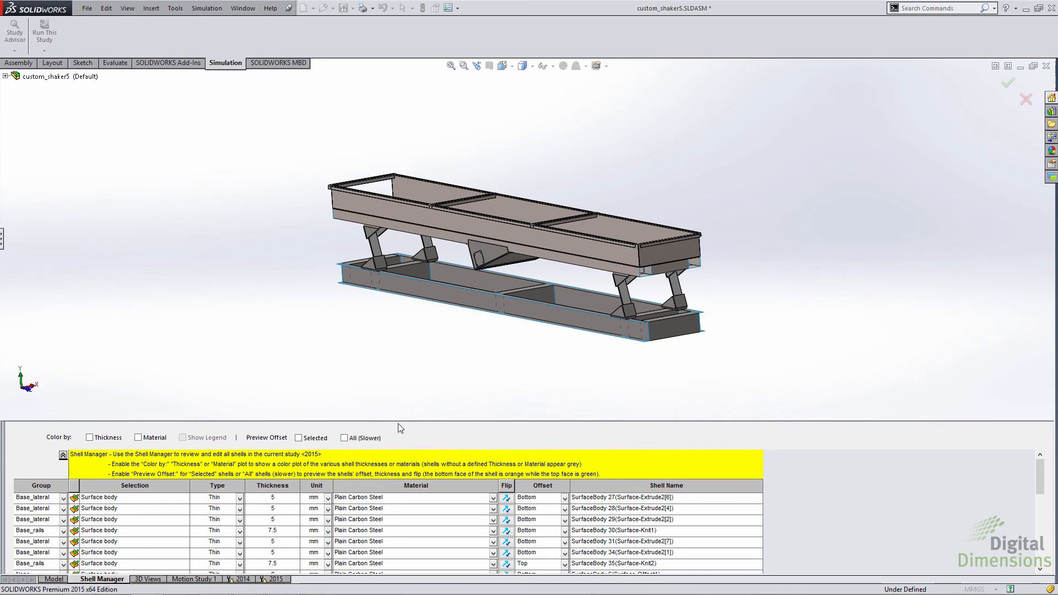
{"action": "left_click_drag", "start_coordinate": [398, 418], "coordinate": [388, 361]}
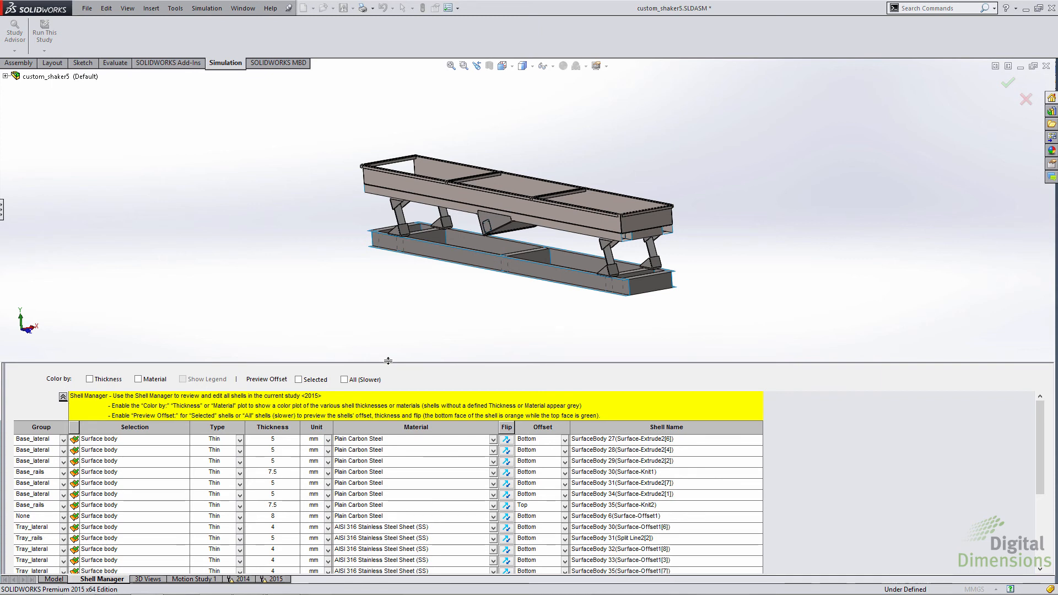
{"action": "left_click", "coordinate": [96, 439]}
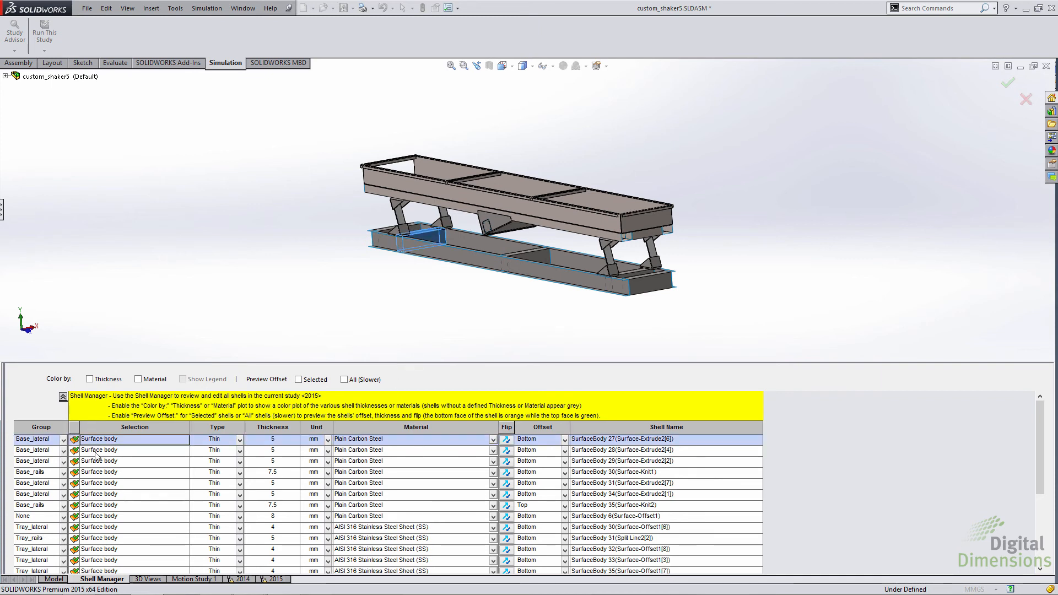
{"action": "left_click", "coordinate": [96, 452]}
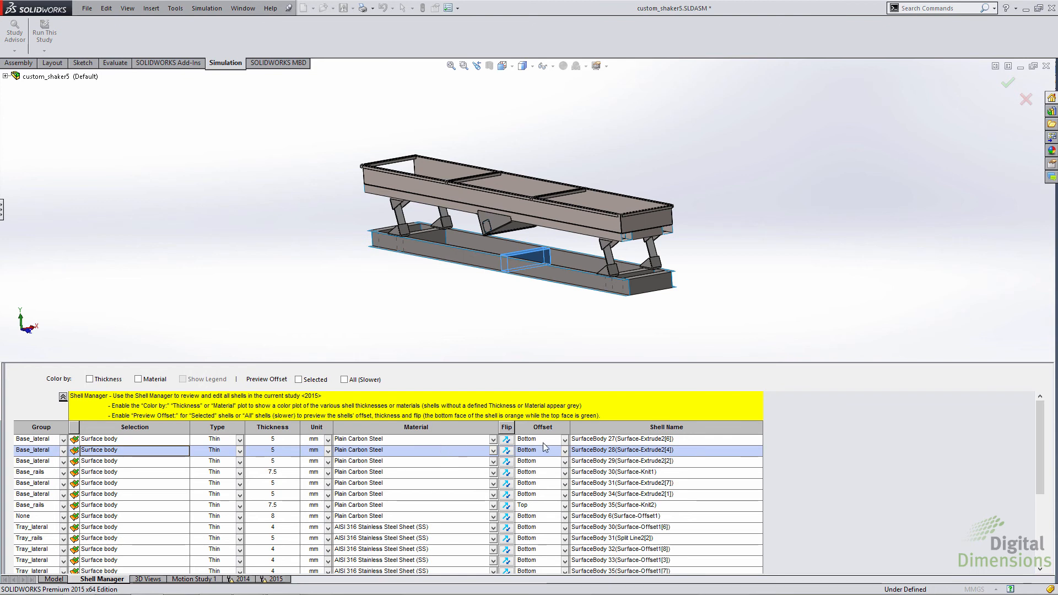
Check the available offset options for SurfaceBody 28 and leave the offset at Bottom.
{"action": "left_click", "coordinate": [564, 451]}
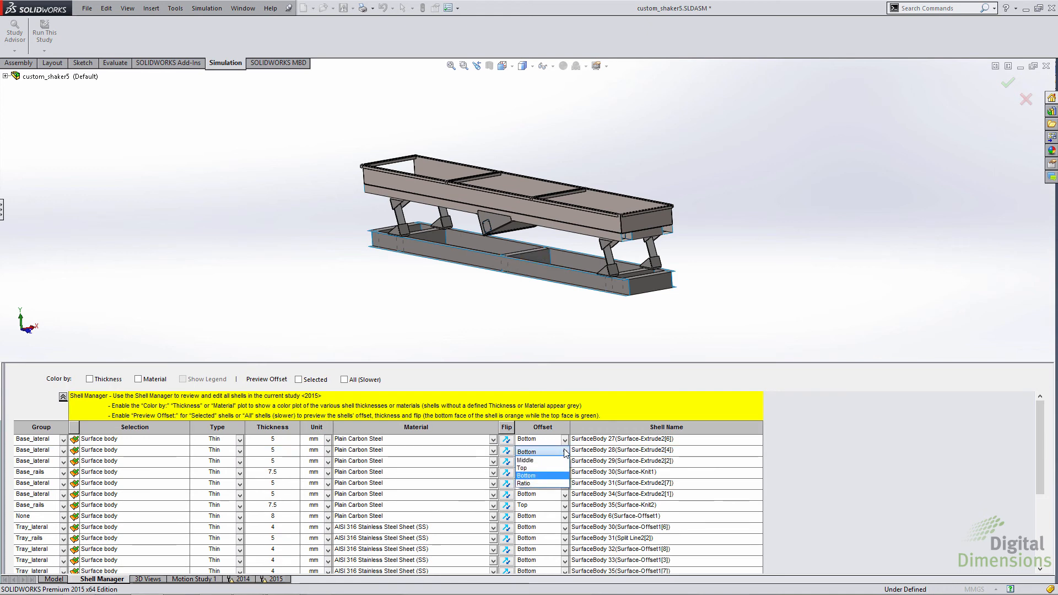
{"action": "left_click", "coordinate": [564, 452]}
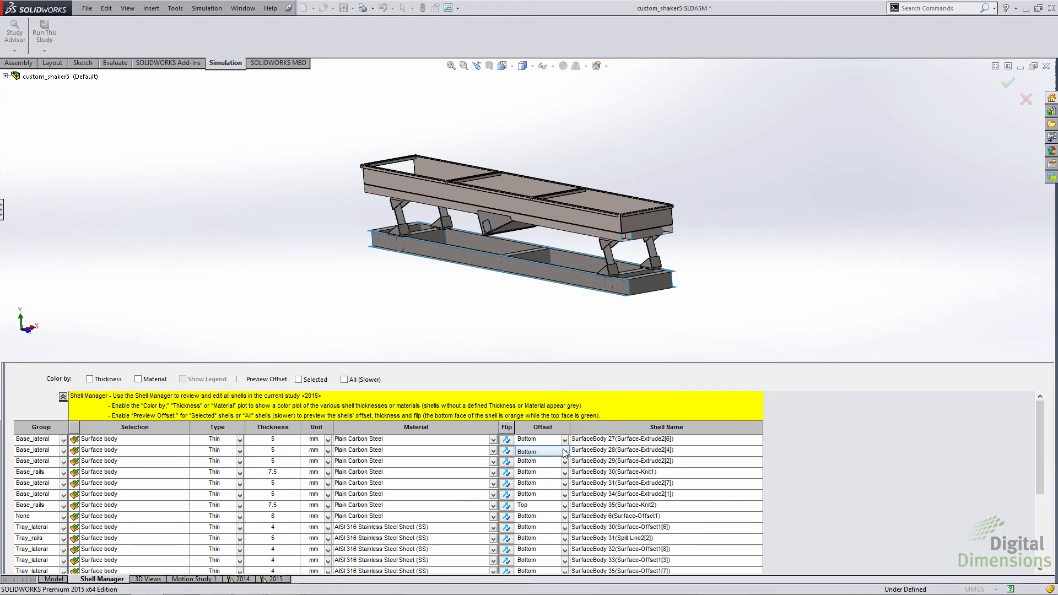
{"action": "left_click", "coordinate": [610, 451]}
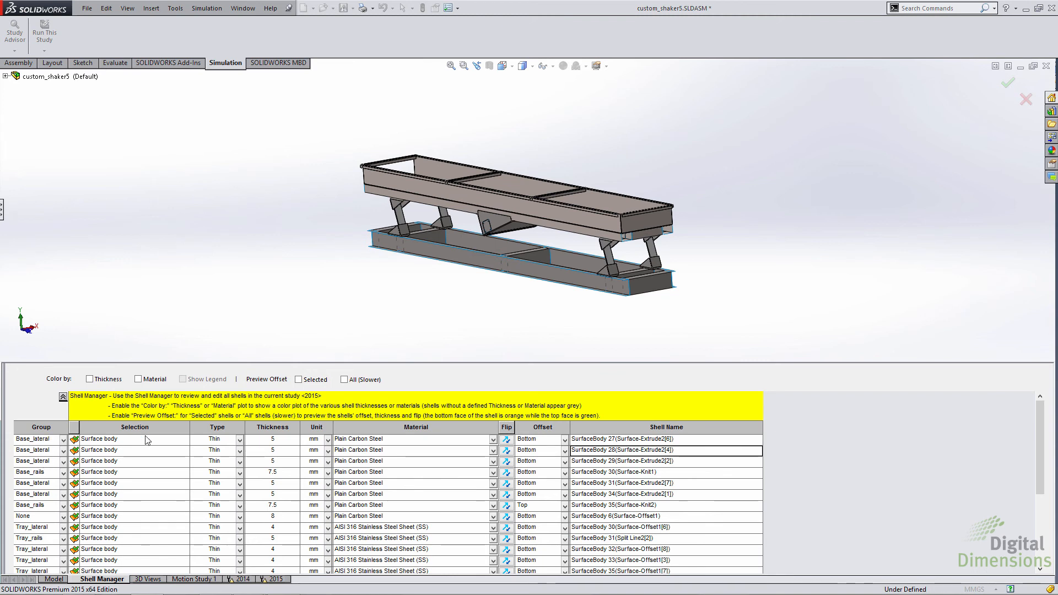
Set the thickness of the first Base_lateral surface body to 4 mm and accept the change for its whole group.
{"action": "left_click", "coordinate": [268, 439]}
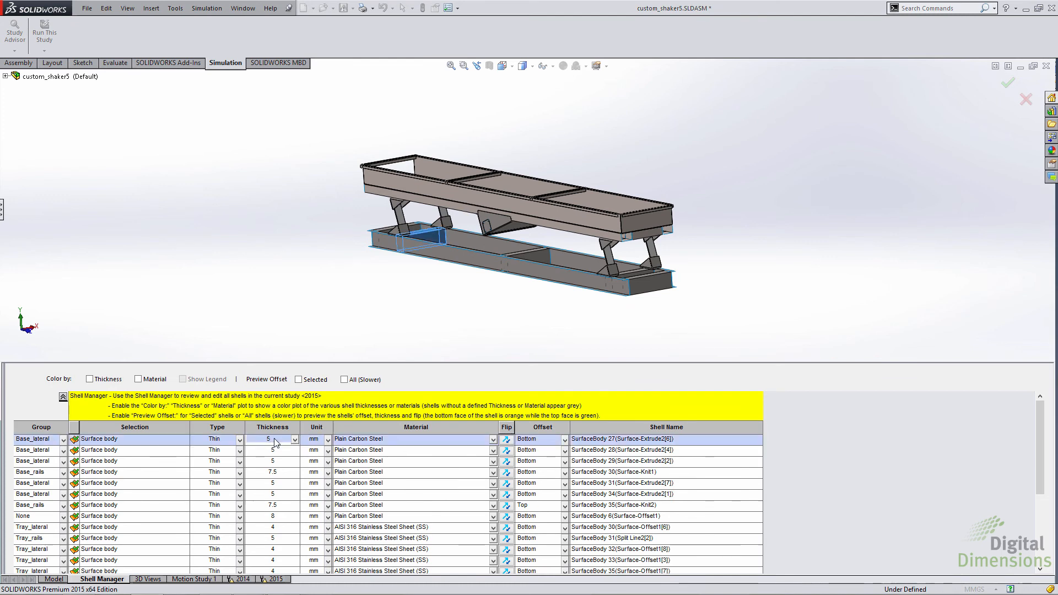
{"action": "key", "text": "BackSpace"}
{"action": "type", "text": "4"}
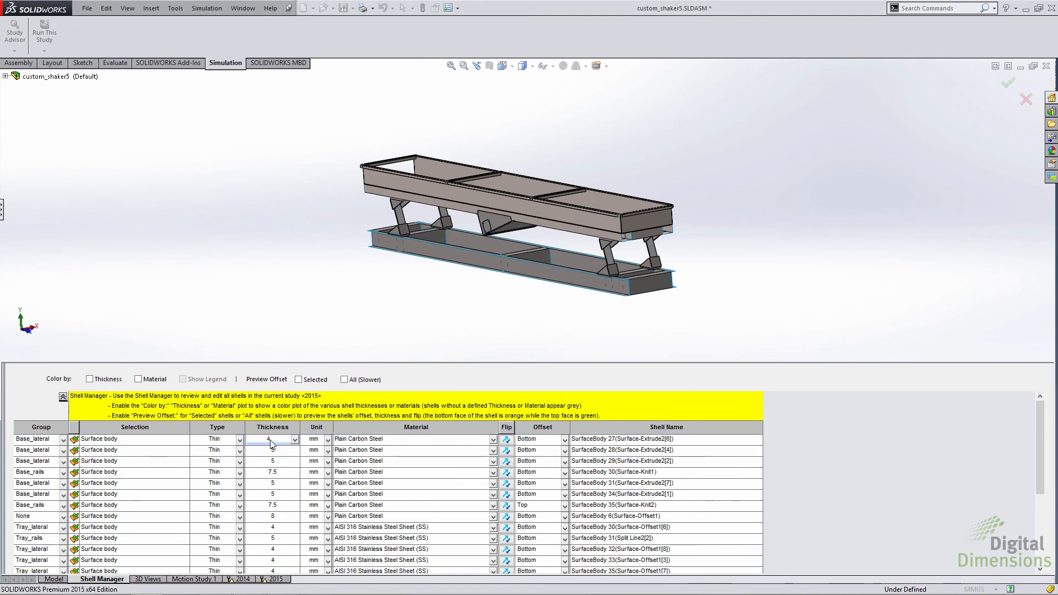
{"action": "key", "text": "Return"}
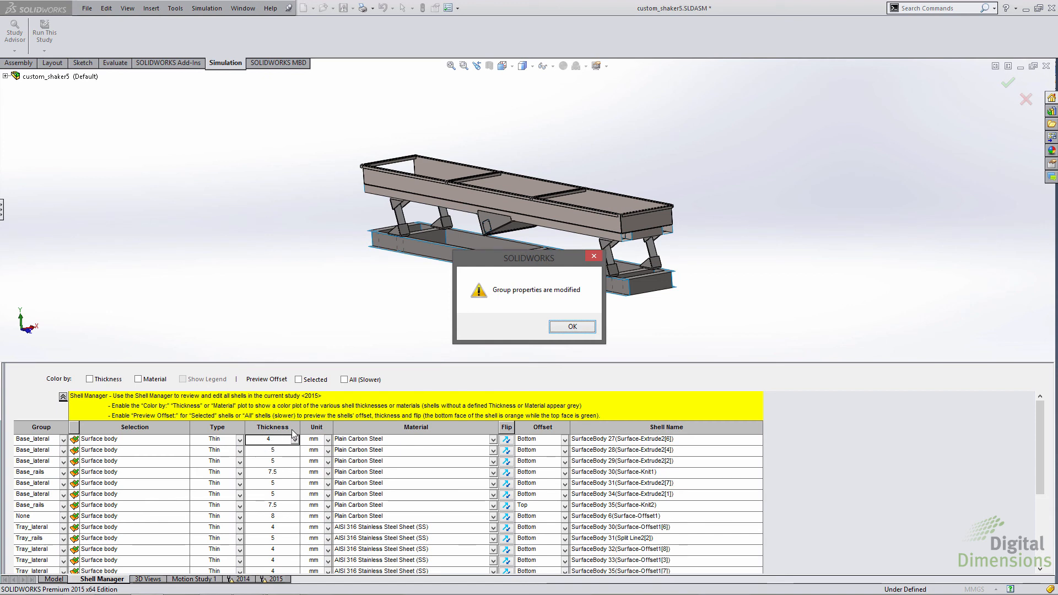
{"action": "left_click", "coordinate": [571, 327]}
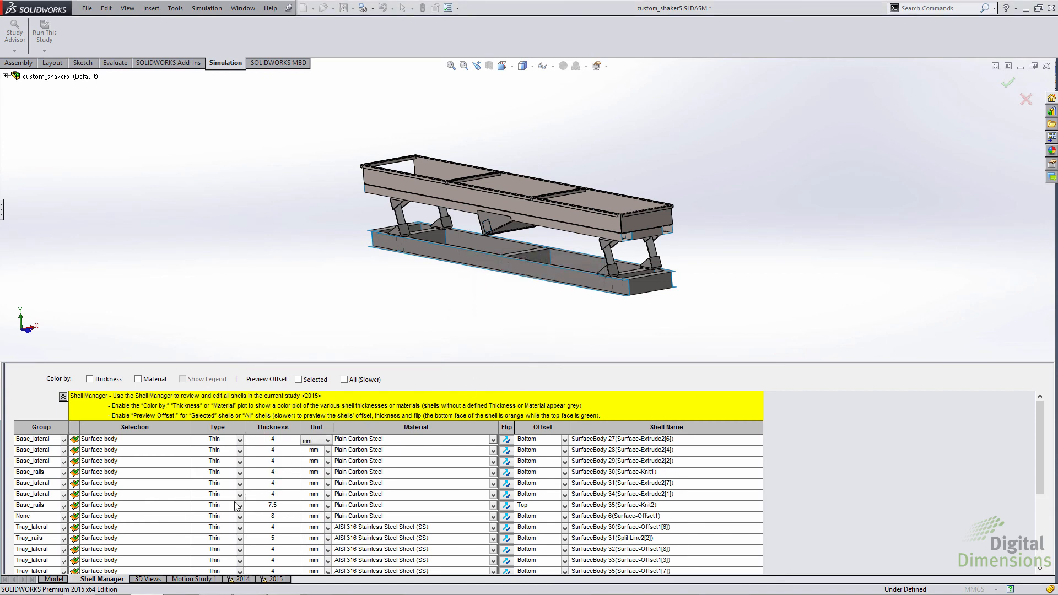
Set the thickness of the first Base_lateral surface body to 5 mm and apply it to the group.
{"action": "left_click", "coordinate": [278, 440]}
{"action": "type", "text": "5"}
{"action": "key", "text": "Return"}
{"action": "key", "text": "Return"}
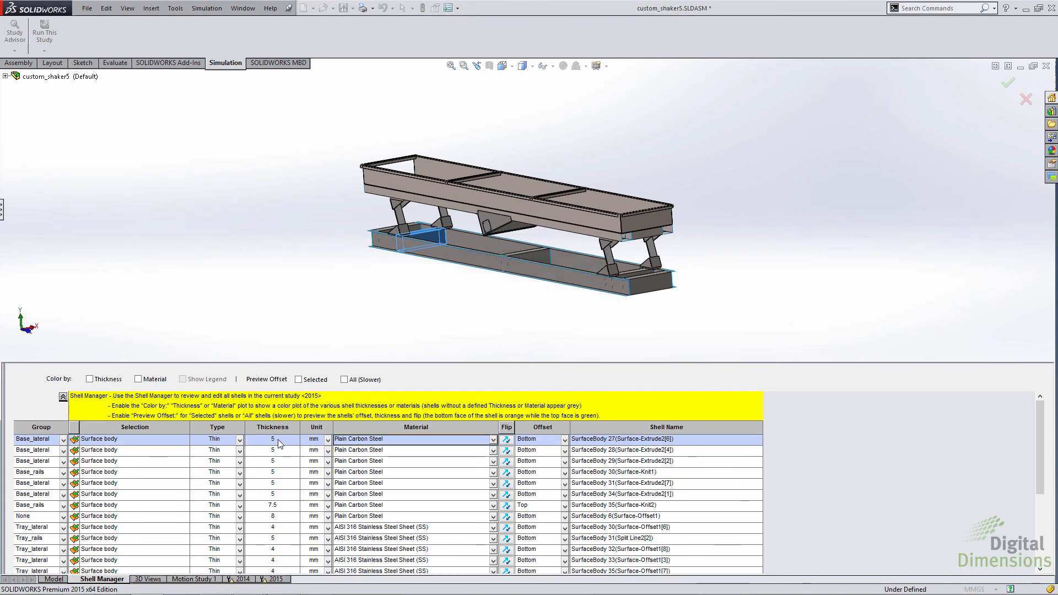
Open the shell group management and review the properties of Base_rails, Base_lateral, Tray_rails and Tray_lateral.
{"action": "left_click", "coordinate": [64, 441]}
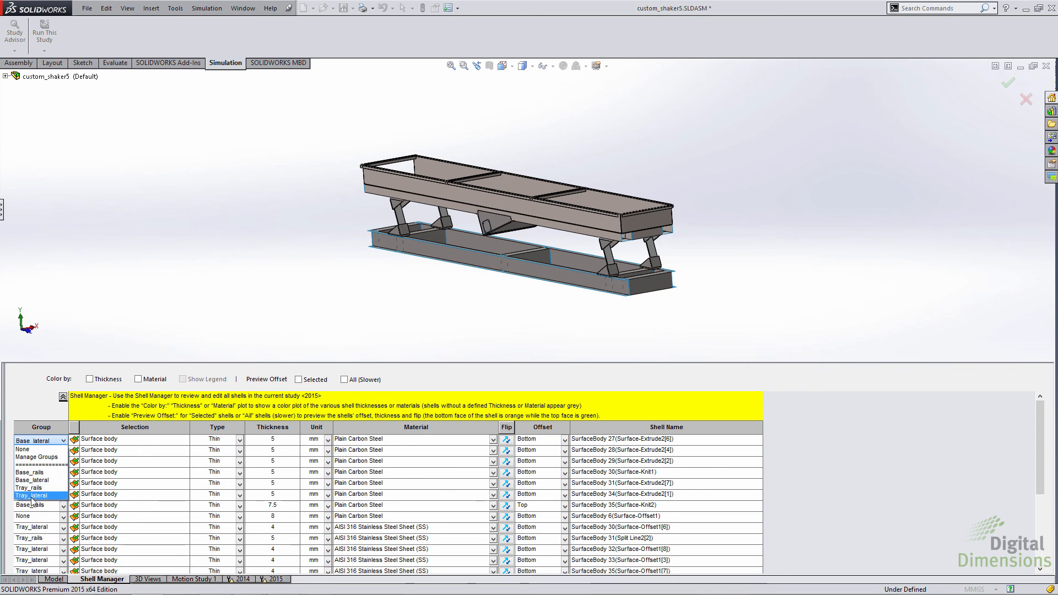
{"action": "left_click", "coordinate": [49, 459]}
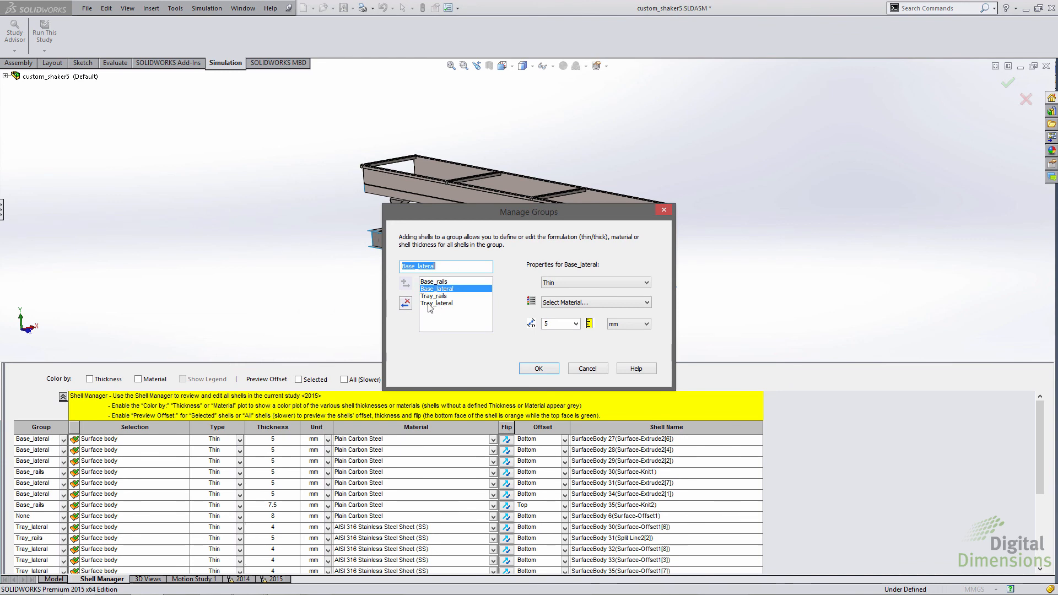
{"action": "left_click", "coordinate": [433, 281]}
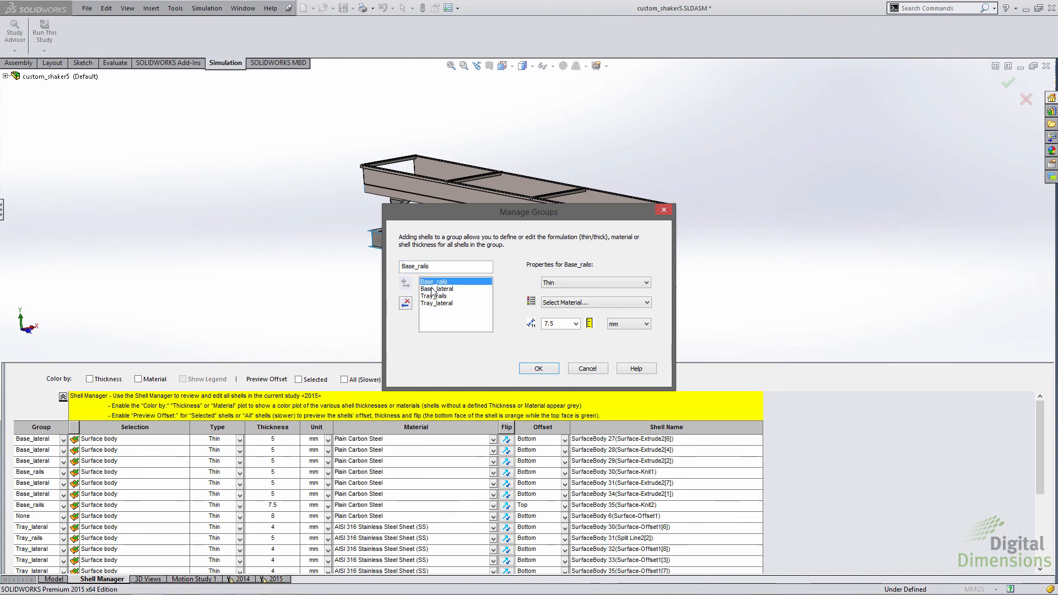
{"action": "left_click", "coordinate": [433, 288]}
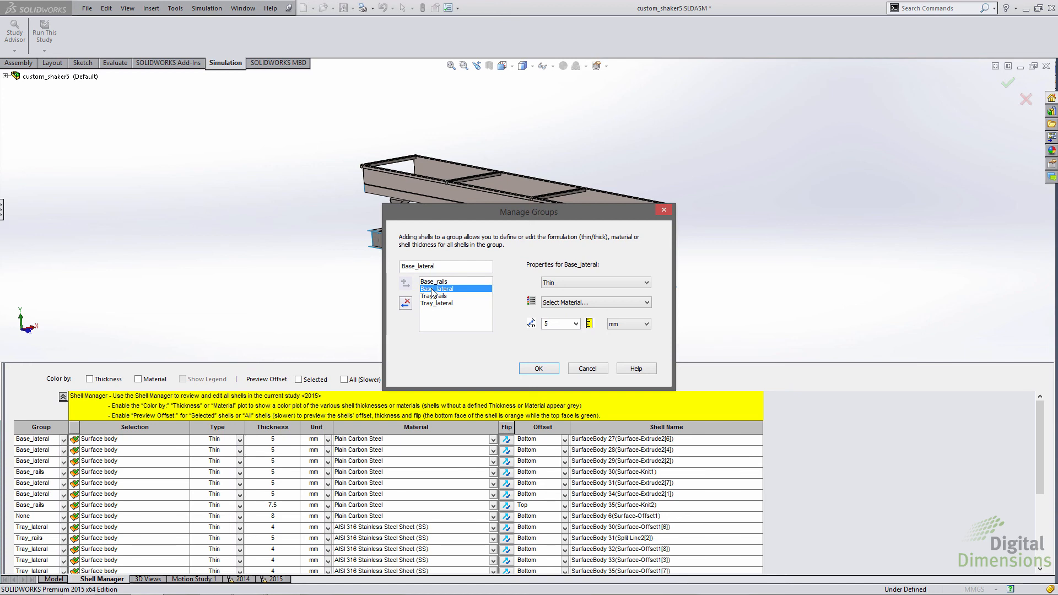
{"action": "left_click", "coordinate": [435, 296]}
{"action": "left_click", "coordinate": [446, 303]}
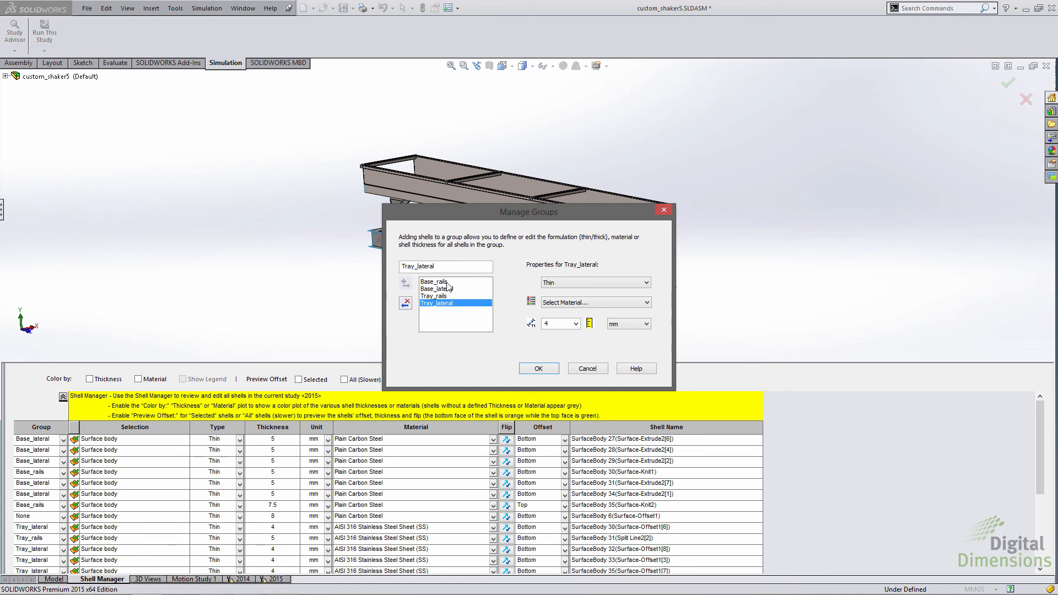
Set the Base_lateral group's thickness to 4 mm in the group management and accept the modified group properties.
{"action": "left_click", "coordinate": [447, 288]}
{"action": "double_click", "coordinate": [552, 324]}
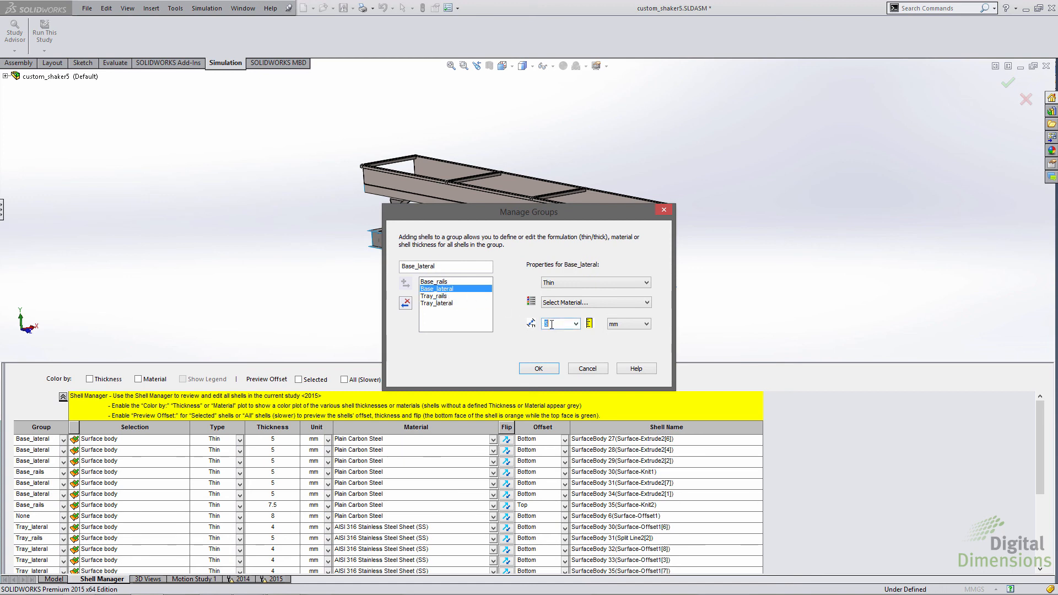
{"action": "left_click", "coordinate": [544, 368]}
{"action": "left_click", "coordinate": [560, 326]}
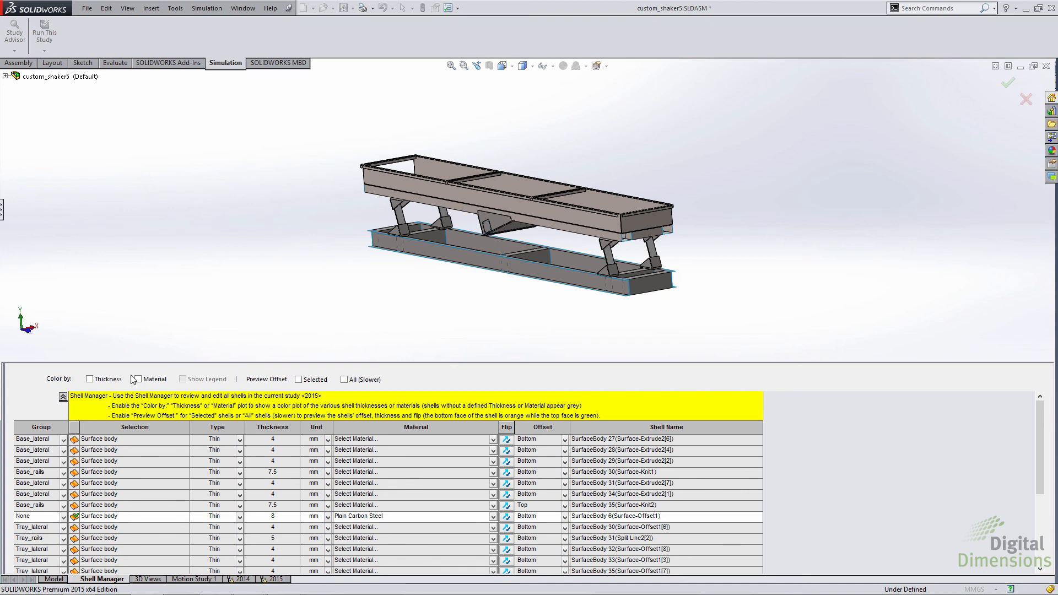
Color the shells by thickness with the legend shown, and turn both displays off again.
{"action": "left_click", "coordinate": [89, 379]}
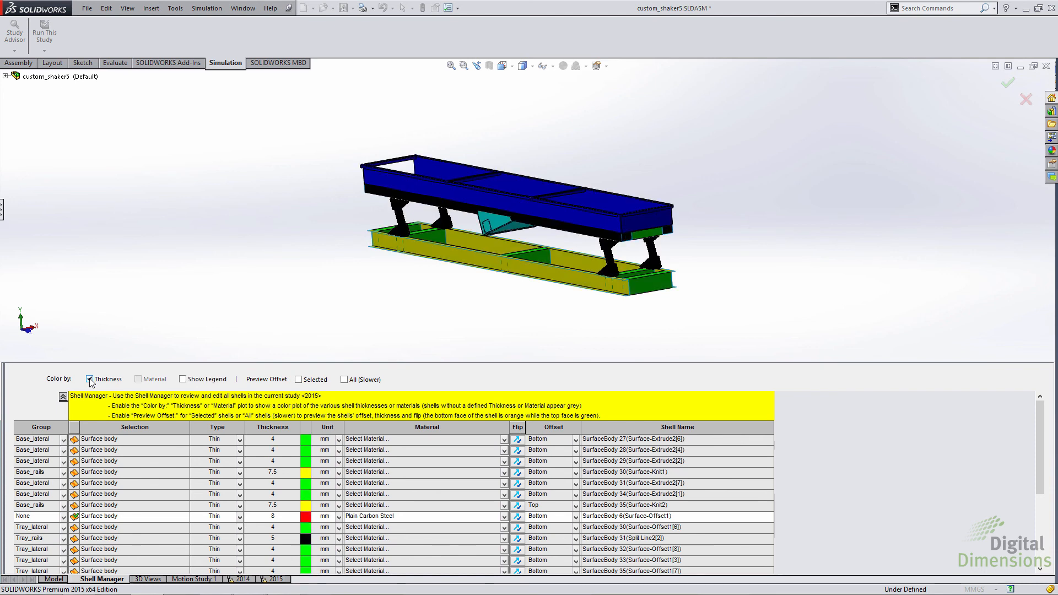
{"action": "left_click", "coordinate": [182, 379]}
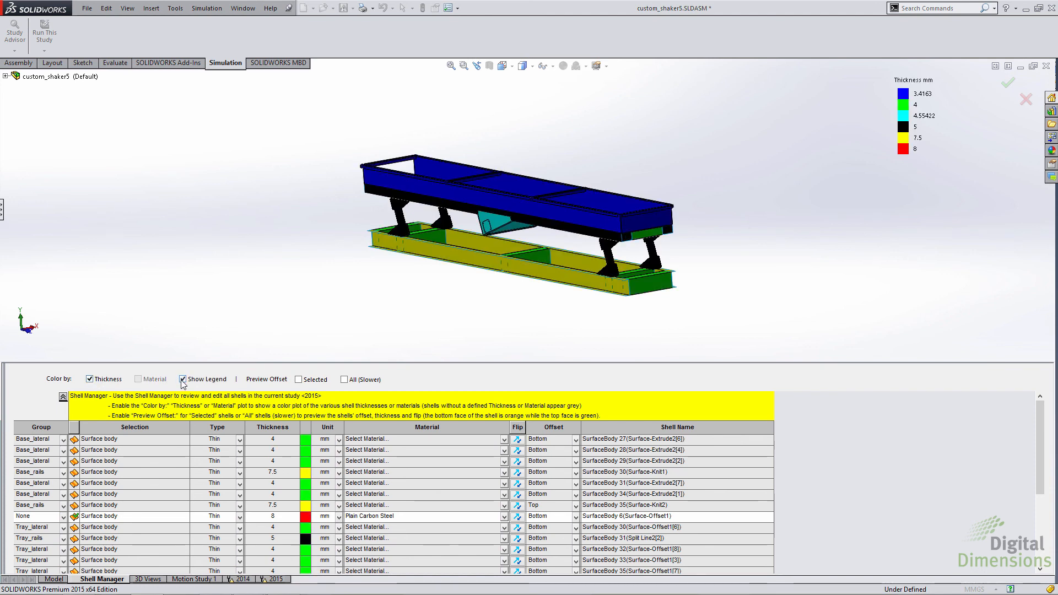
{"action": "left_click", "coordinate": [182, 380]}
{"action": "left_click", "coordinate": [90, 379]}
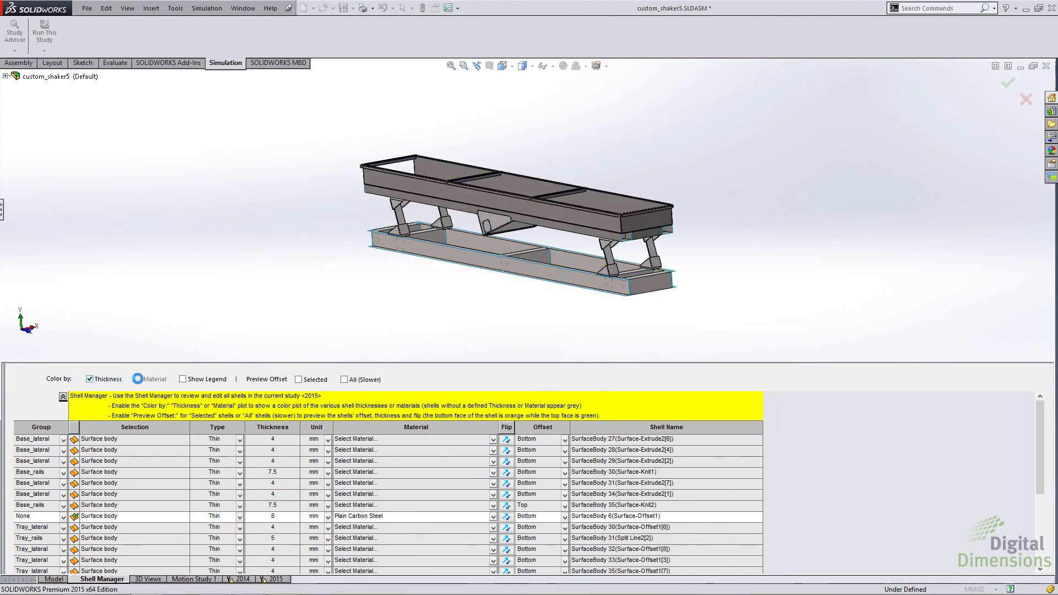
Color the shells by material, show the material legend and hide the legend again.
{"action": "left_click", "coordinate": [137, 379]}
{"action": "left_click", "coordinate": [183, 380]}
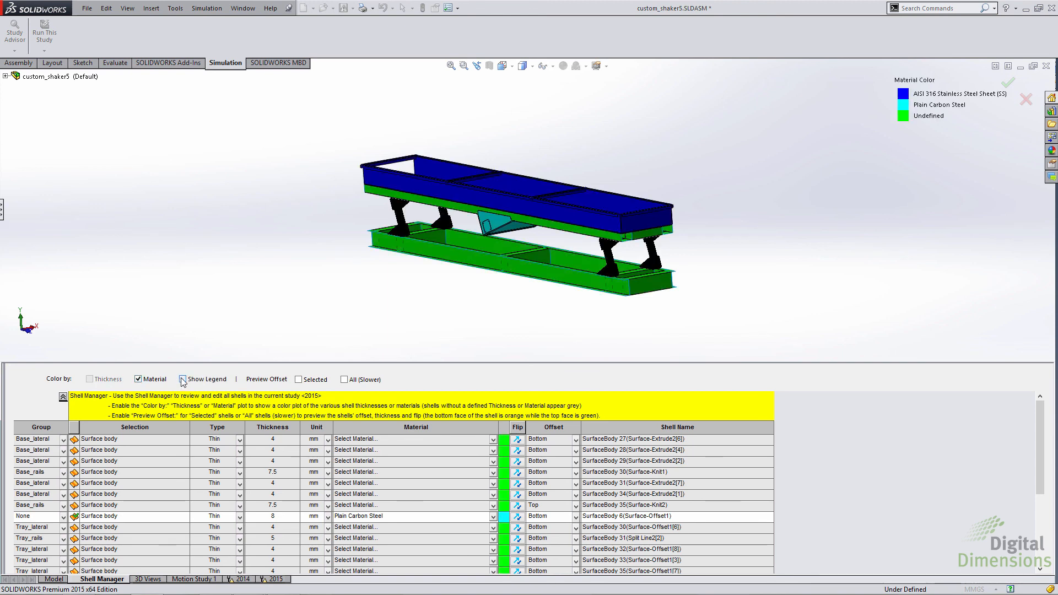
{"action": "left_click", "coordinate": [183, 380]}
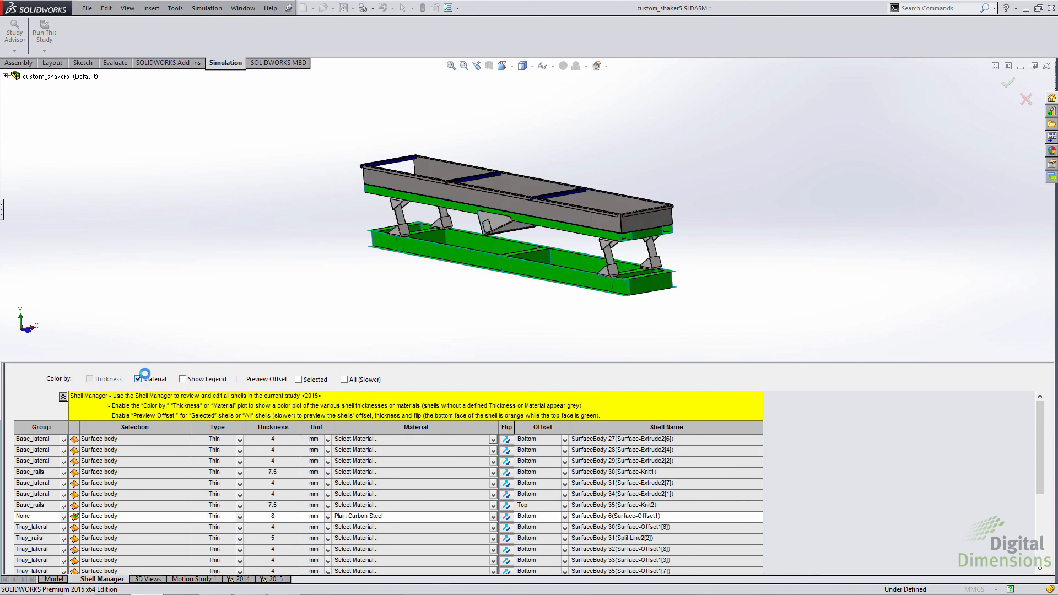
Turn off the material coloring, preview the offset of all shells and switch that preview off again.
{"action": "left_click", "coordinate": [139, 379]}
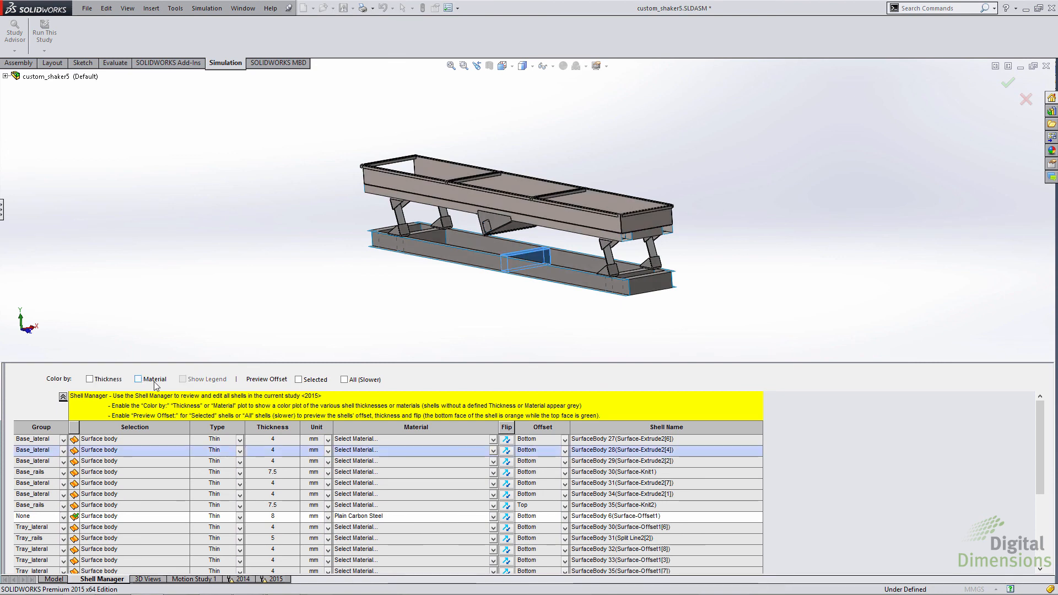
{"action": "left_click", "coordinate": [345, 380]}
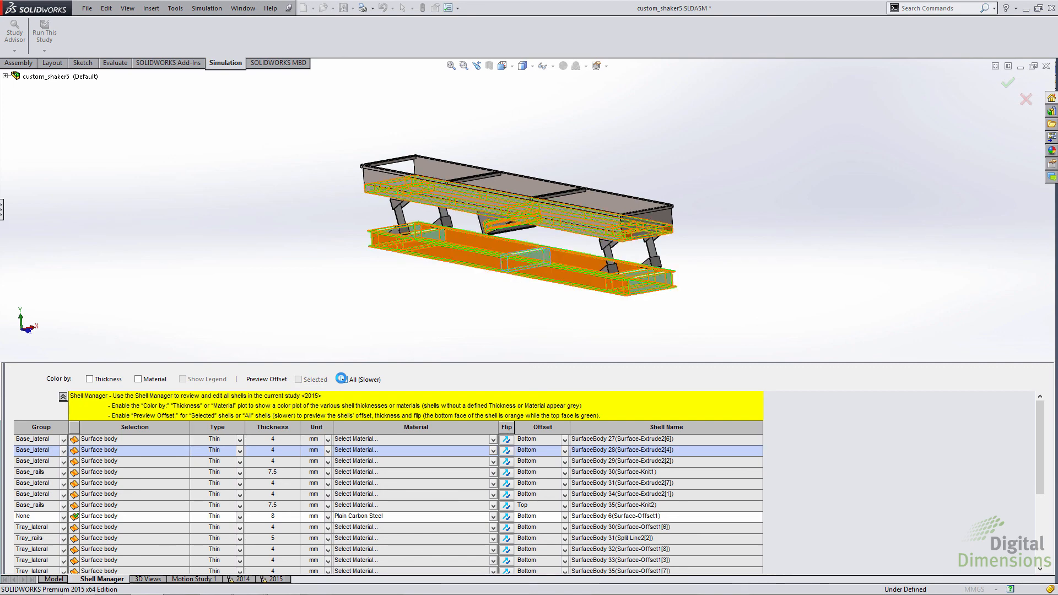
{"action": "left_click", "coordinate": [345, 379]}
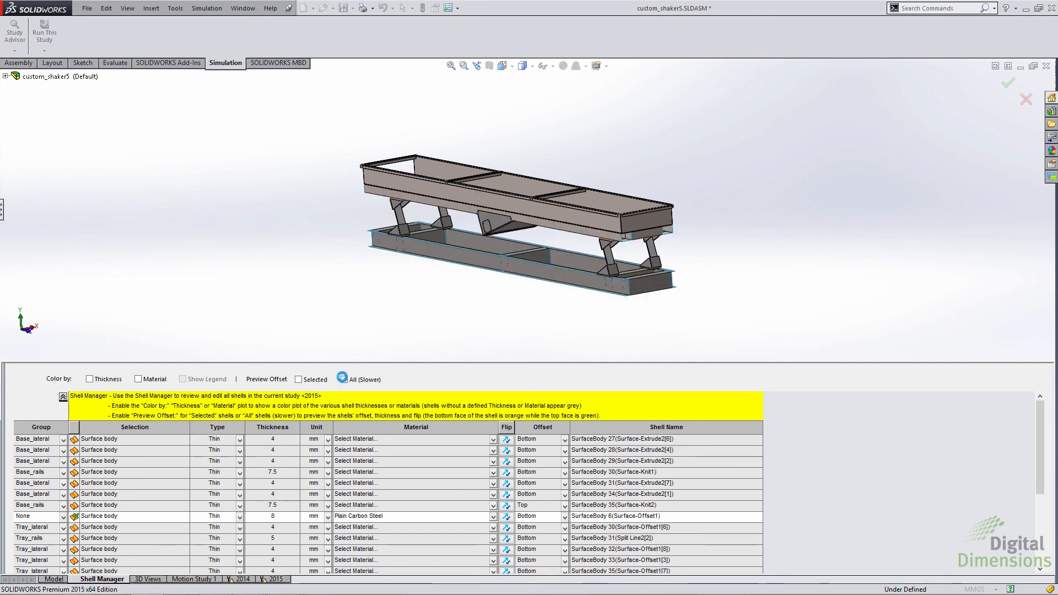
Preview the offset of only the selected Base_lateral shell SurfaceBody 28(Surface-Extrude2[4]), and switch the preview off again.
{"action": "left_click", "coordinate": [298, 379]}
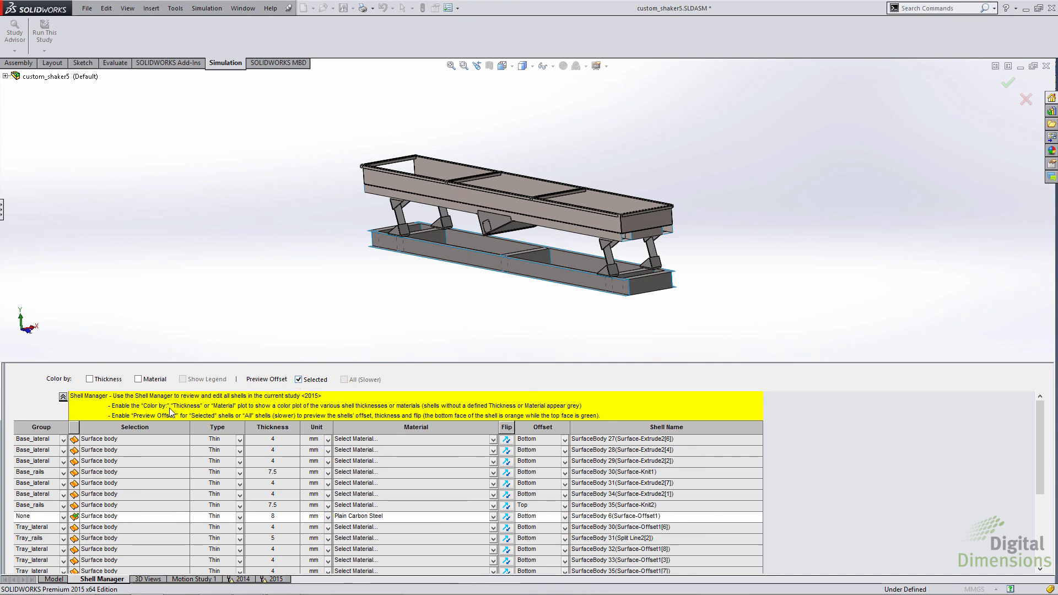
{"action": "left_click", "coordinate": [101, 452]}
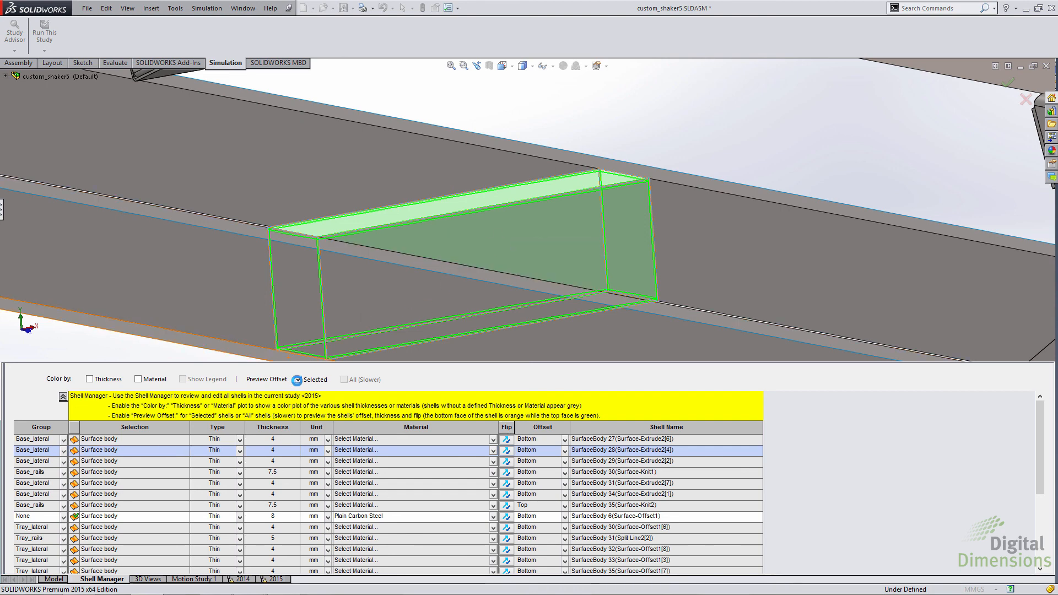
{"action": "left_click", "coordinate": [297, 380]}
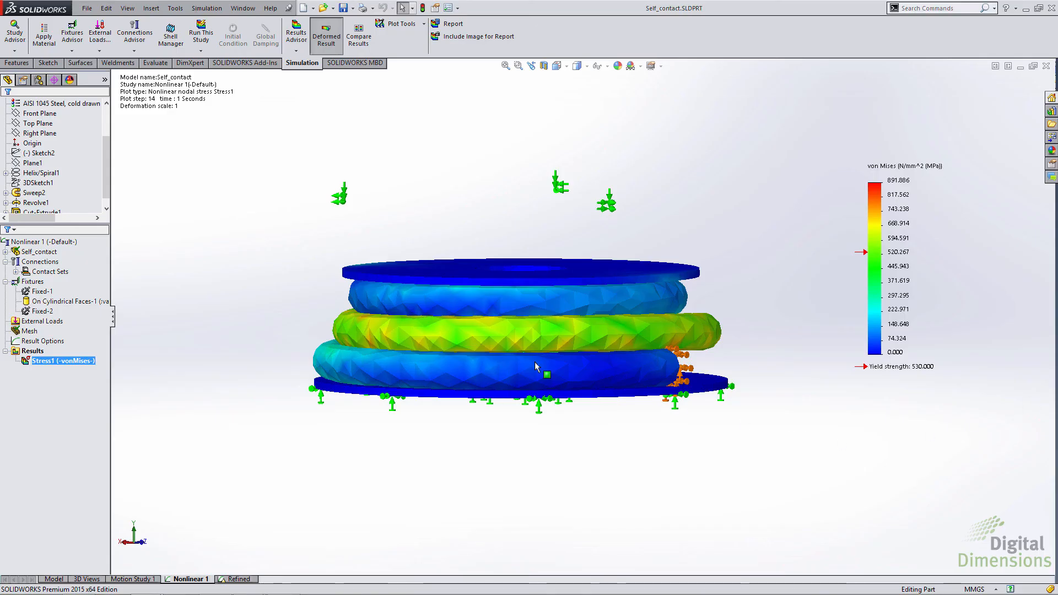
Set the chart colors of the Stress1 plot in study Nonlinear 1 to Optimized for Colorblindness and accept the chart options.
{"action": "right_click", "coordinate": [61, 364]}
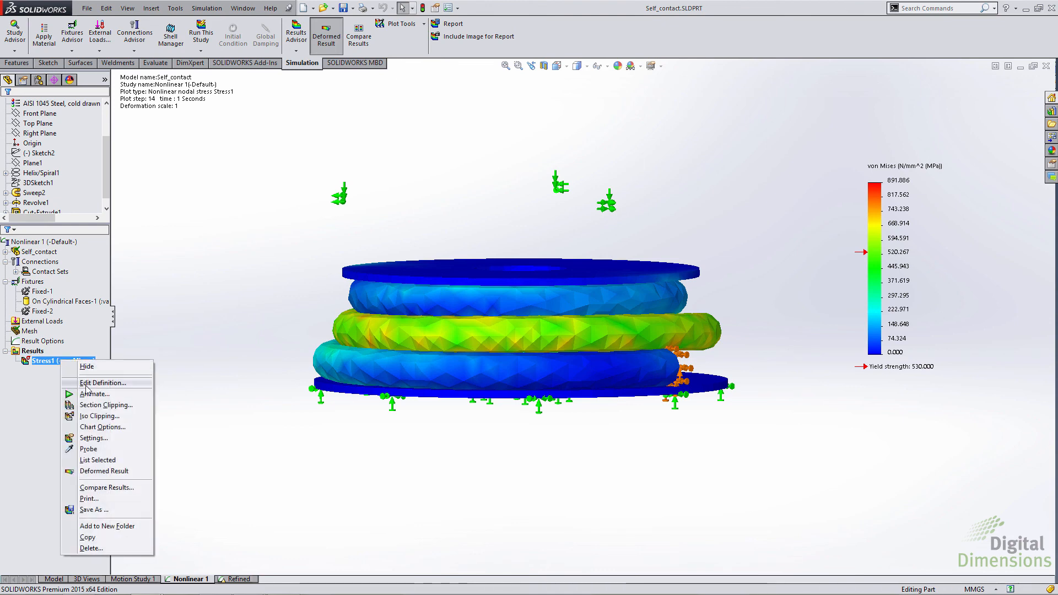
{"action": "left_click", "coordinate": [99, 430]}
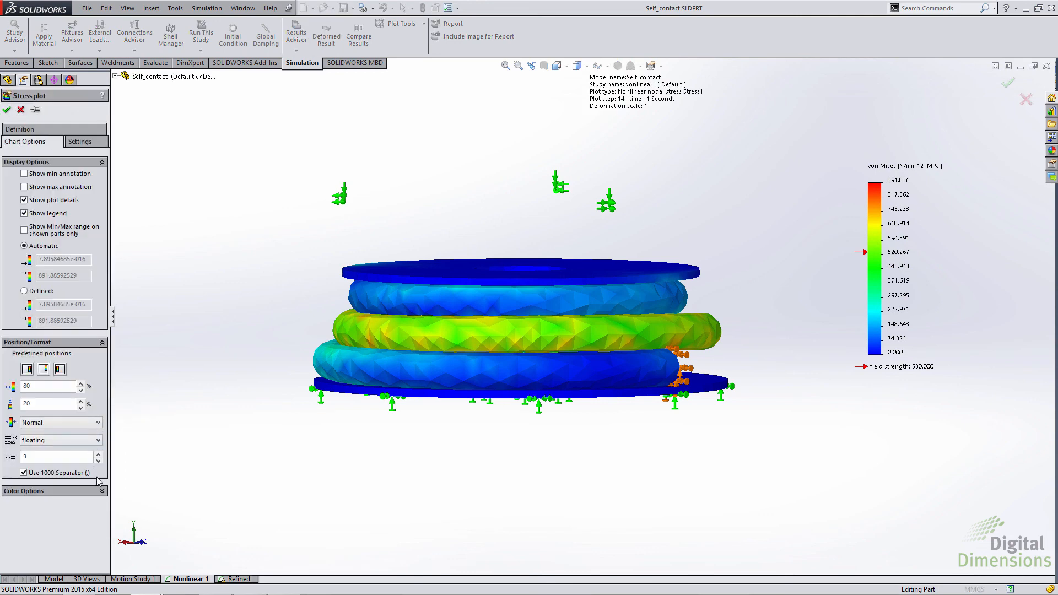
{"action": "left_click", "coordinate": [102, 491]}
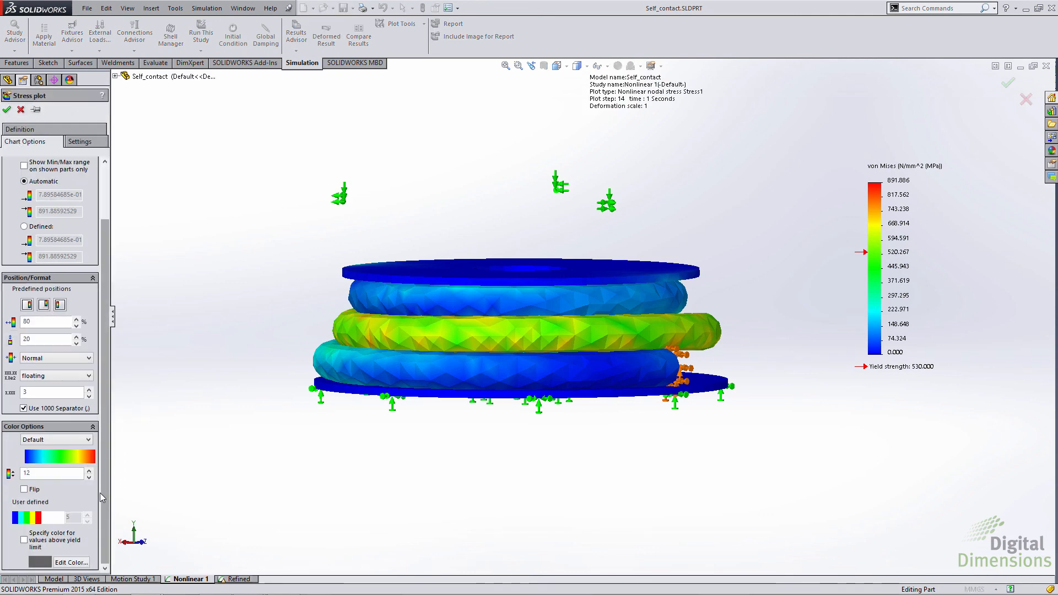
{"action": "left_click", "coordinate": [89, 440]}
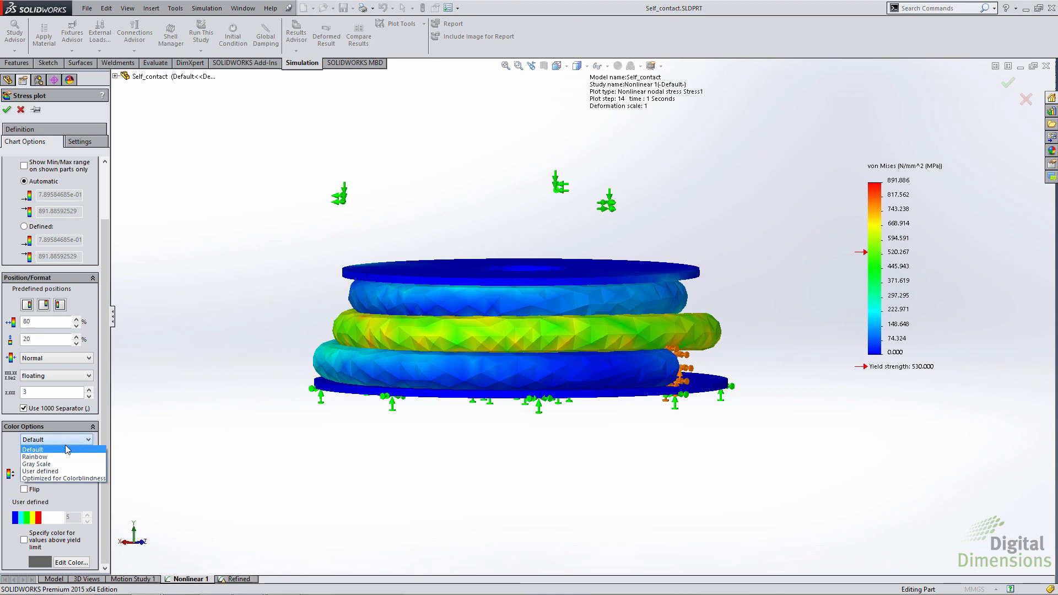
{"action": "left_click", "coordinate": [58, 479]}
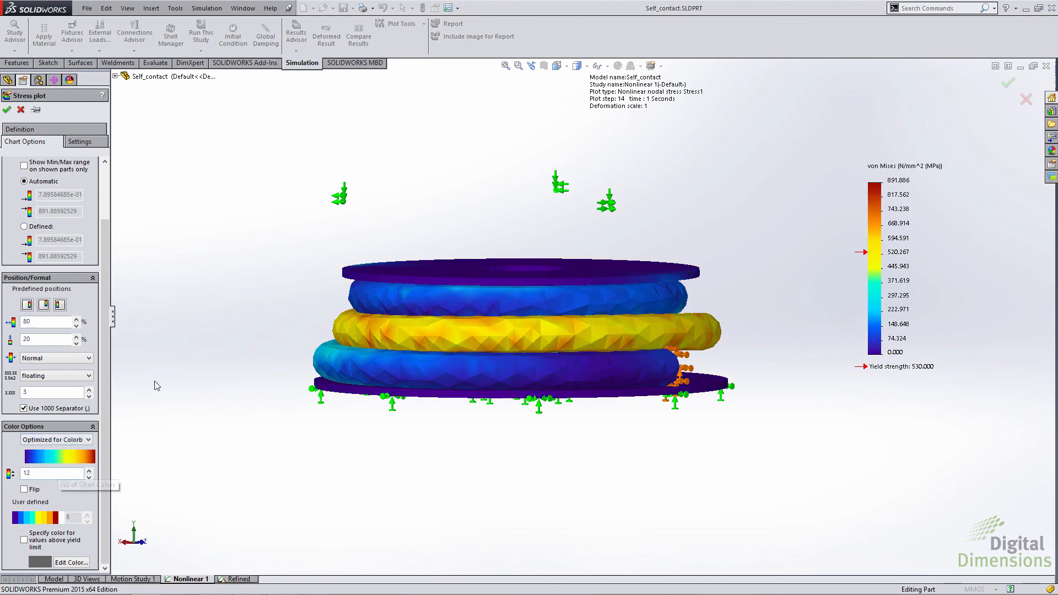
{"action": "left_click", "coordinate": [7, 111]}
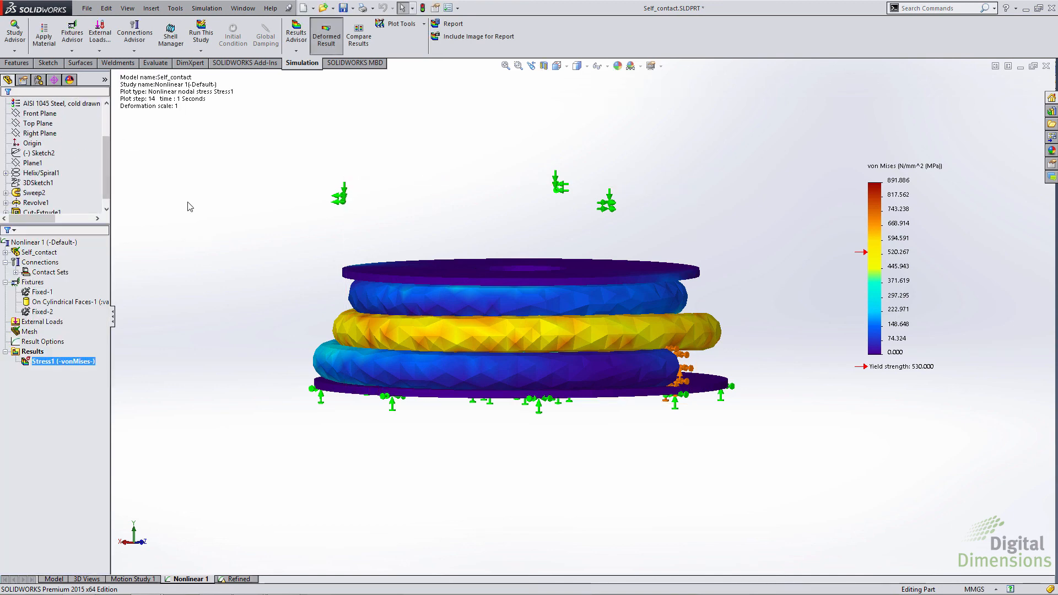